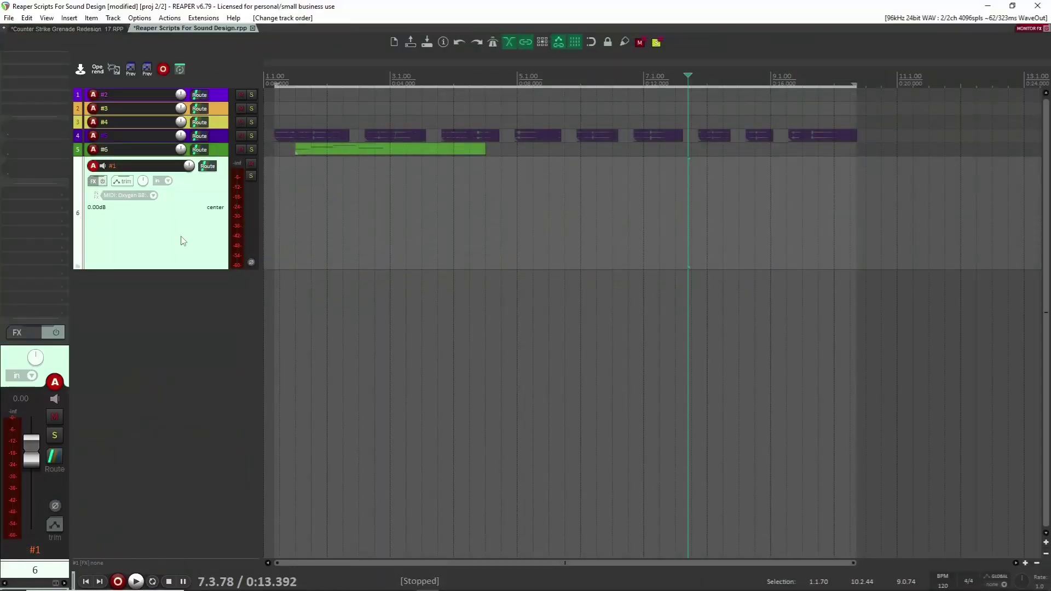
Open nvk_CREATE in multi-layer mode and search the media databases for "weapon OR gun".
{"action": "key", "text": "ctrl+space"}
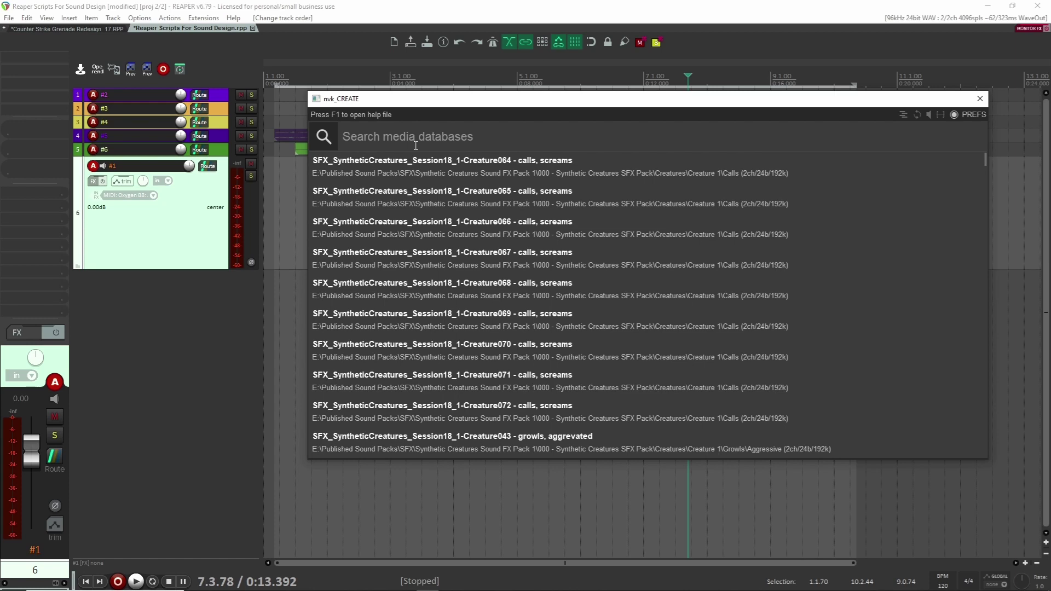
{"action": "key", "text": "Tab"}
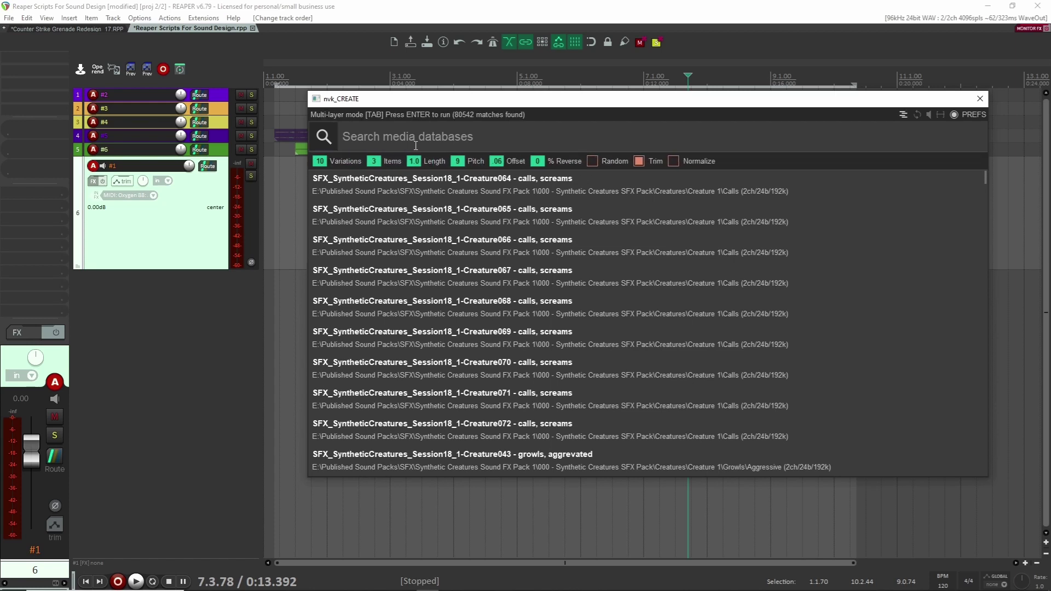
{"action": "type", "text": "we"}
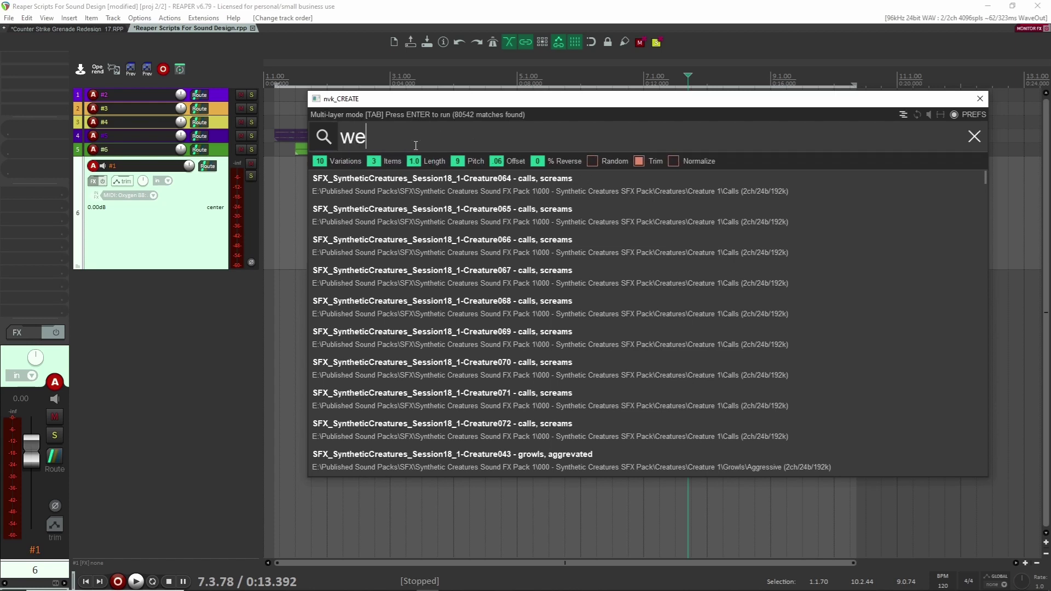
{"action": "type", "text": "apon OR gun"}
{"action": "key", "text": "BackSpace"}
{"action": "key", "text": "BackSpace"}
{"action": "key", "text": "BackSpace"}
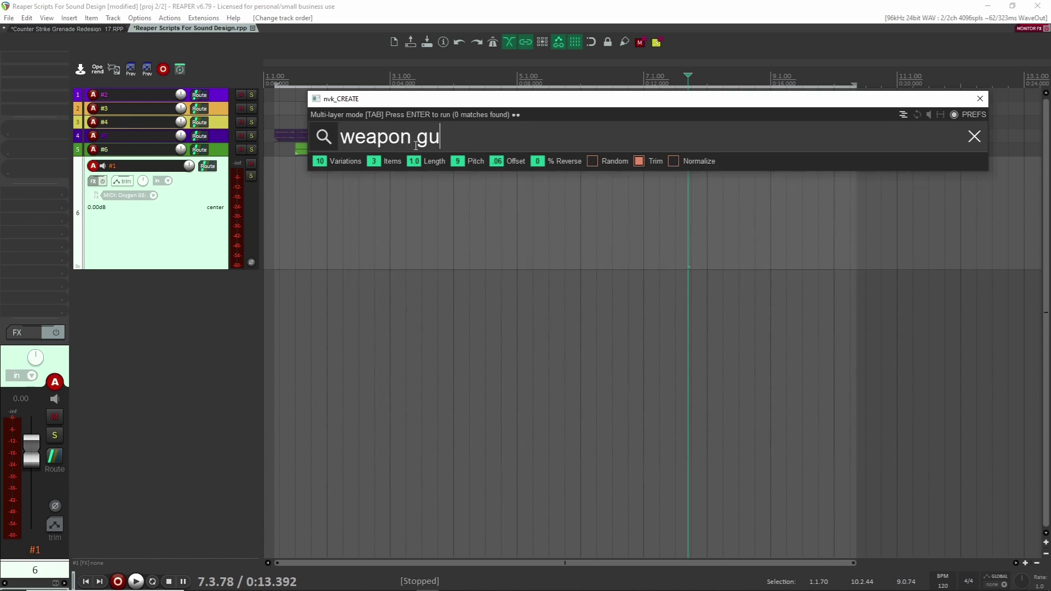
{"action": "type", "text": "OR gun"}
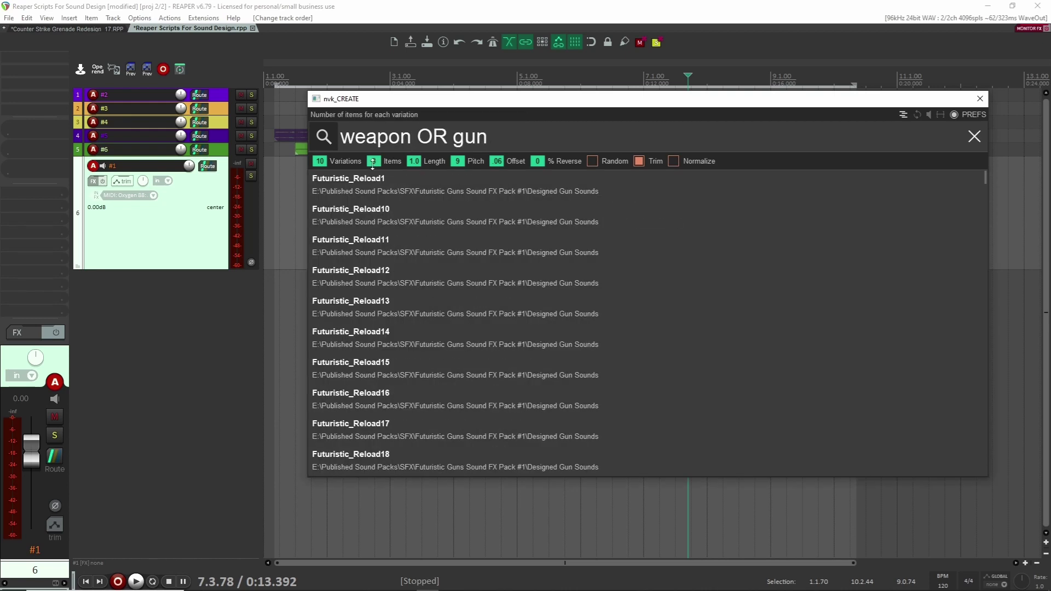
Set 8 items per variation, generate the multi-layer sounds and close nvk_CREATE.
{"action": "left_click_drag", "start_coordinate": [375, 154], "coordinate": [374, 141]}
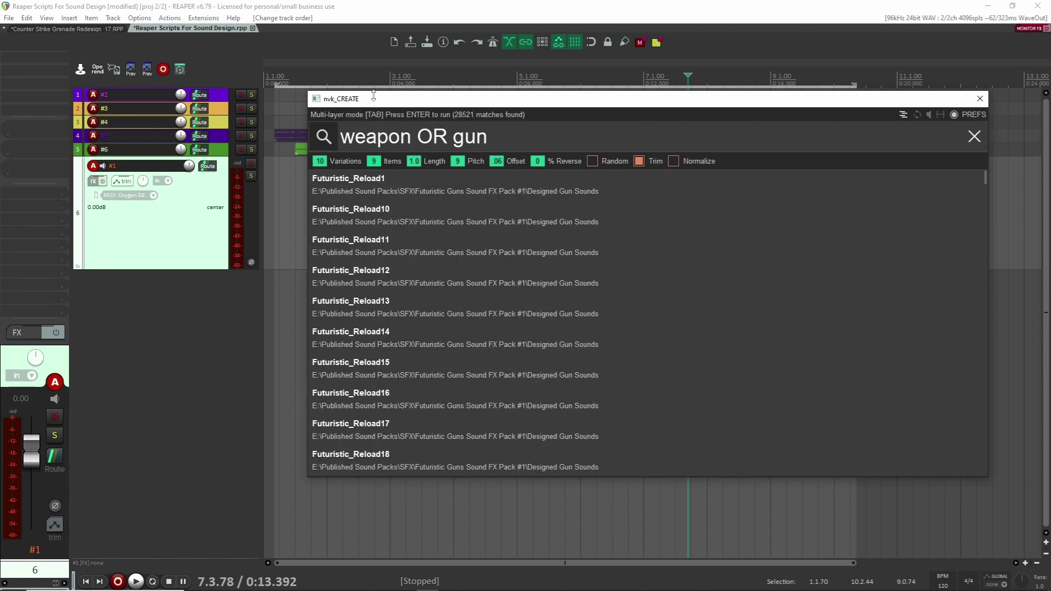
{"action": "mouse_move", "coordinate": [373, 96]}
{"action": "left_mouse_down"}
{"action": "mouse_move", "coordinate": [376, 117]}
{"action": "mouse_move", "coordinate": [377, 107]}
{"action": "left_mouse_up"}
{"action": "key", "text": "Return"}
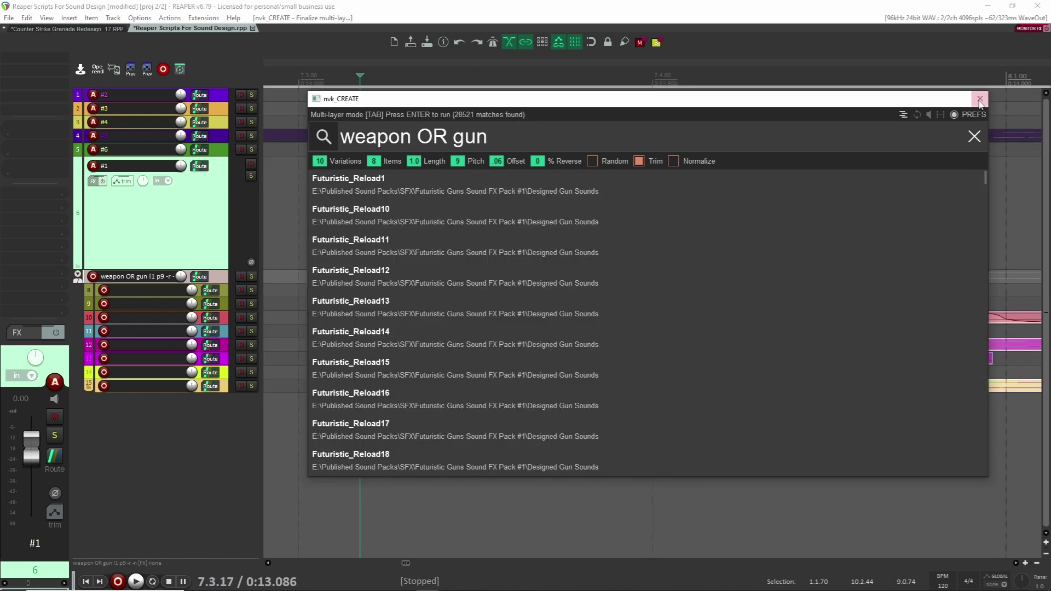
{"action": "left_click", "coordinate": [979, 99]}
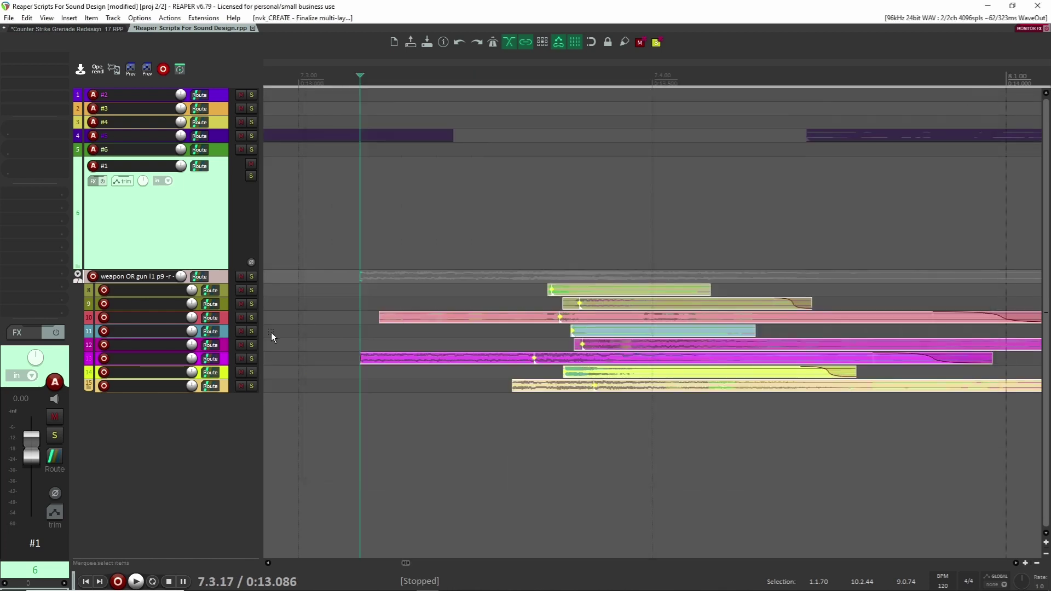
Play back several of the generated weapon variations along the timeline.
{"action": "key", "text": "space"}
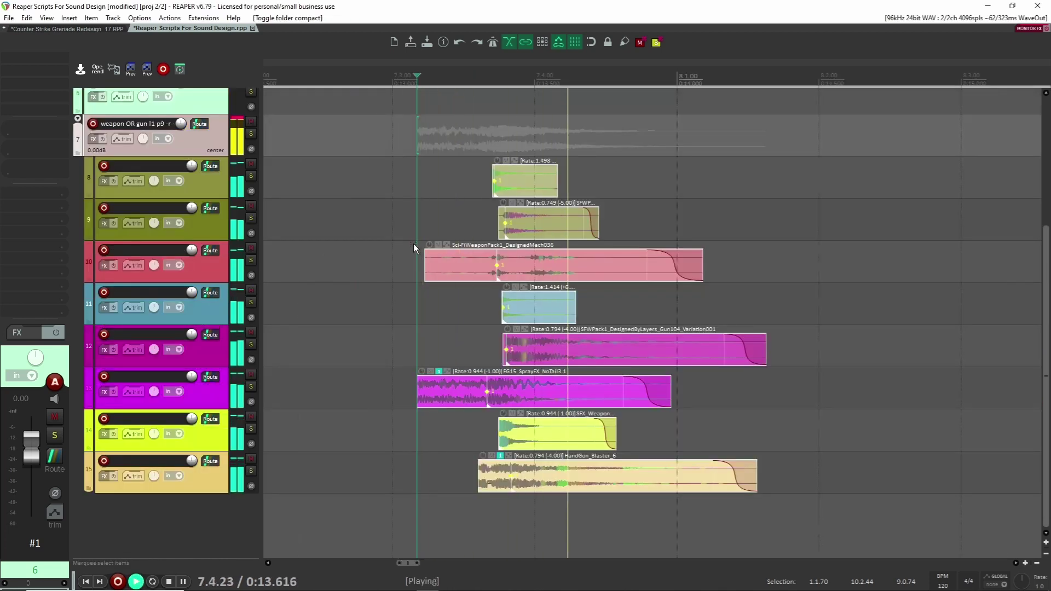
{"action": "scroll", "coordinate": [413, 244], "scroll_direction": "down", "scroll_amount": 4}
{"action": "left_click", "coordinate": [686, 230]}
{"action": "left_click_drag", "start_coordinate": [898, 295], "coordinate": [597, 274]}
{"action": "key", "text": "space"}
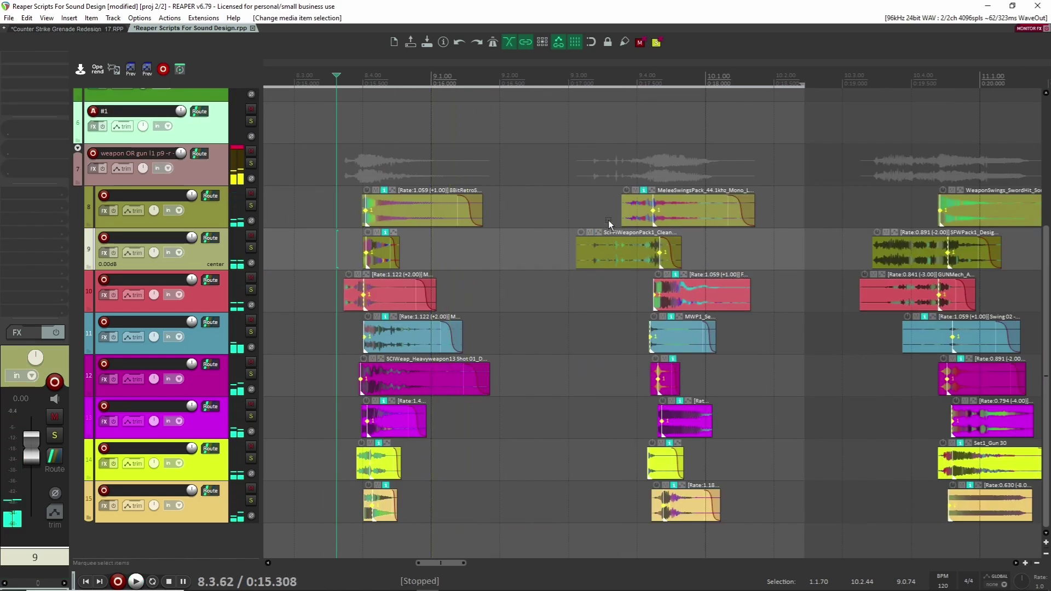
{"action": "key", "text": "space"}
{"action": "left_click_drag", "start_coordinate": [962, 322], "coordinate": [673, 267]}
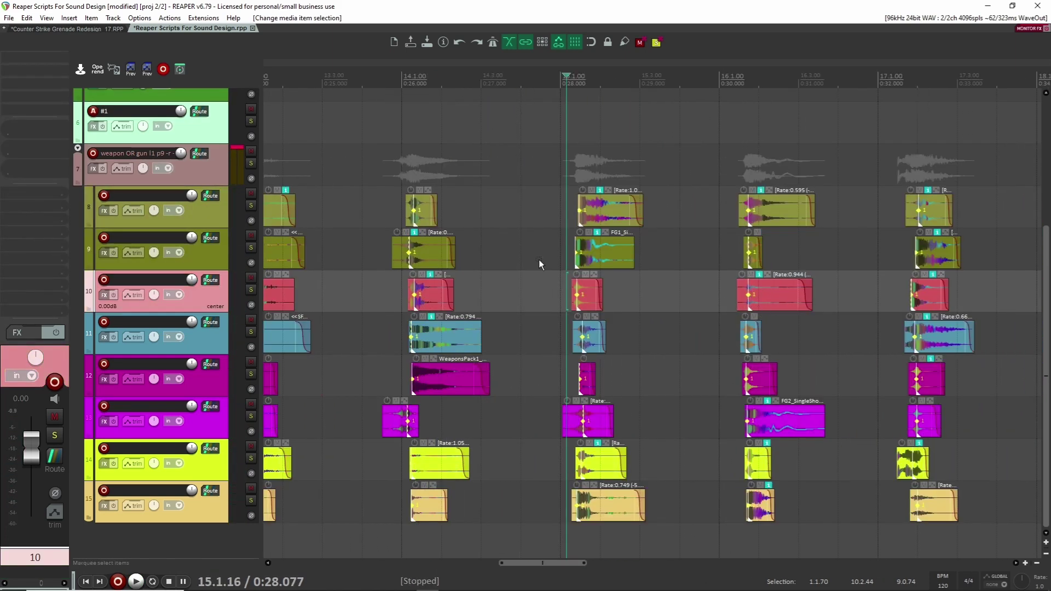
Copy the folder track's name "weapon OR gun l1 p9 -r -n" onto child tracks 8, 9 and 10.
{"action": "double_click", "coordinate": [174, 195]}
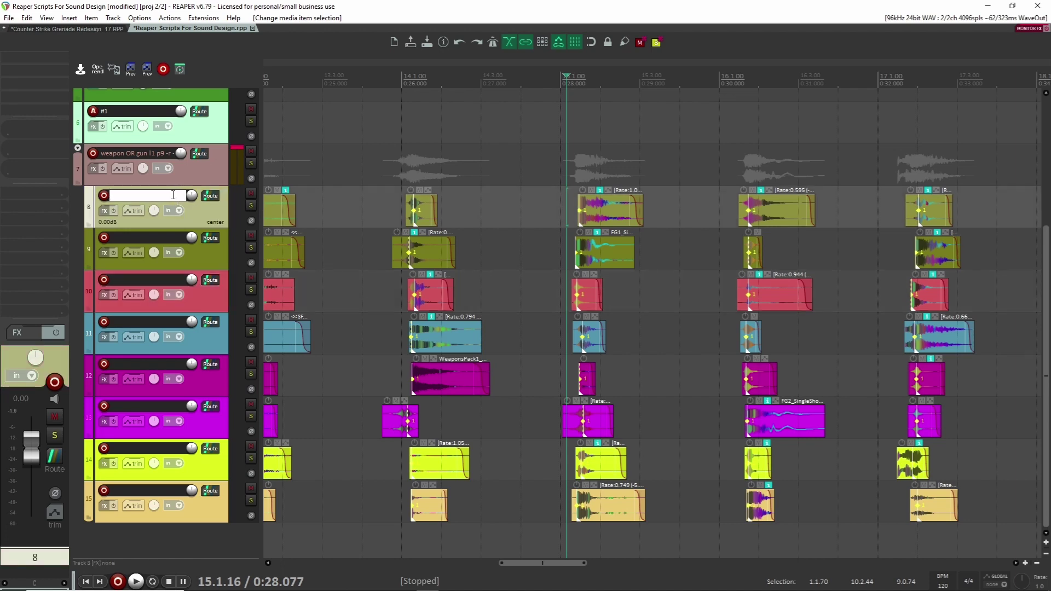
{"action": "double_click", "coordinate": [147, 153]}
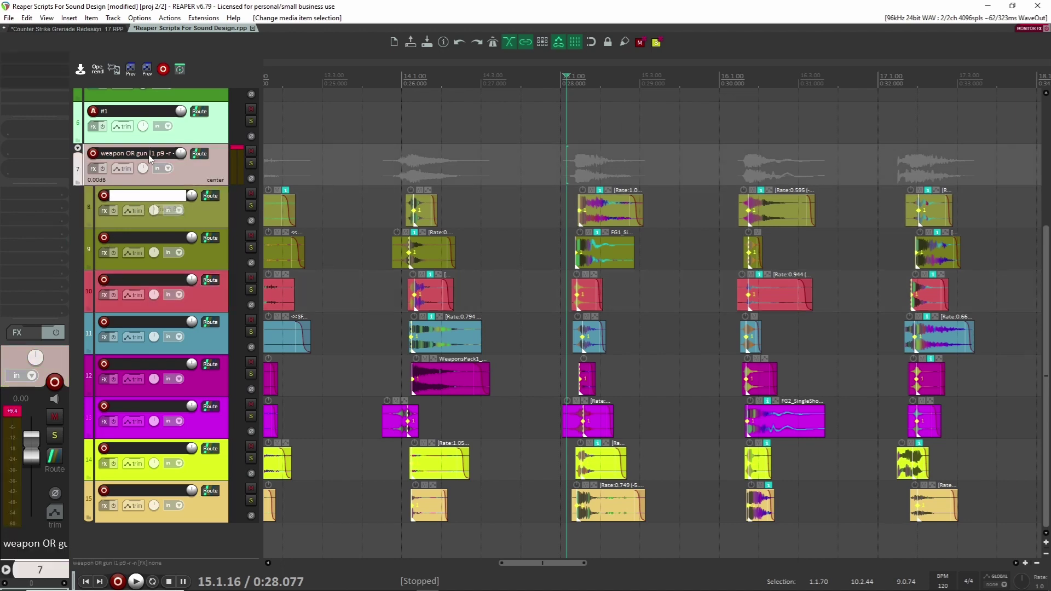
{"action": "left_click", "coordinate": [156, 199]}
{"action": "double_click", "coordinate": [143, 153]}
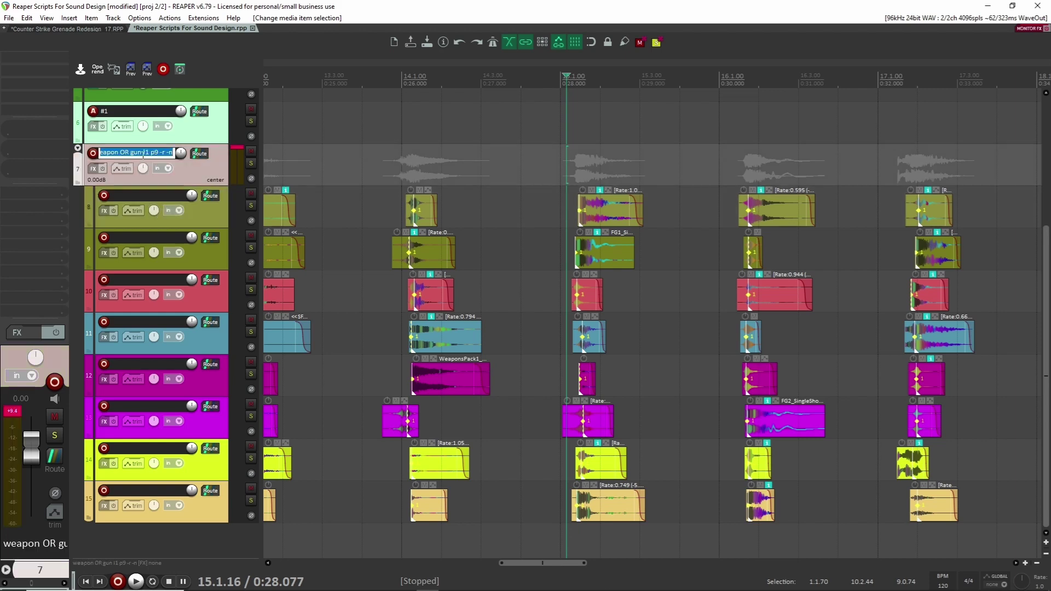
{"action": "key", "text": "ctrl+c"}
{"action": "key", "text": "Tab"}
{"action": "key", "text": "ctrl+v"}
{"action": "key", "text": "Tab"}
{"action": "key", "text": "ctrl+v"}
{"action": "key", "text": "Tab"}
{"action": "key", "text": "ctrl+v"}
{"action": "key", "text": "Tab"}
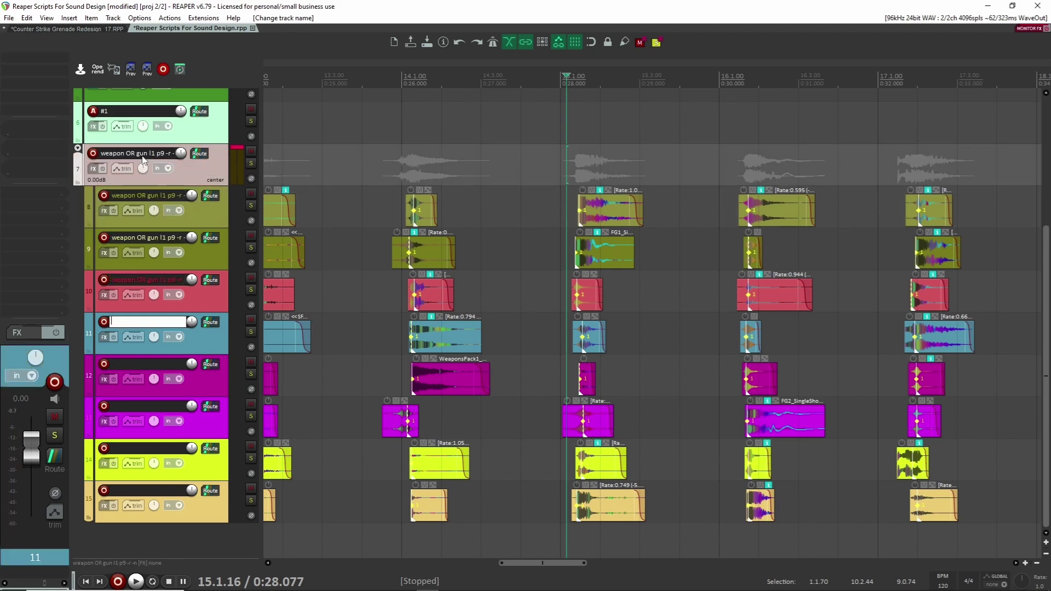
Paste the folder track's name onto the remaining child tracks, 11 to 15.
{"action": "key", "text": "ctrl+v"}
{"action": "key", "text": "Tab"}
{"action": "key", "text": "ctrl+v"}
{"action": "key", "text": "Tab"}
{"action": "key", "text": "Tab"}
{"action": "key", "text": "ctrl+v"}
{"action": "key", "text": "Tab"}
{"action": "key", "text": "ctrl+v"}
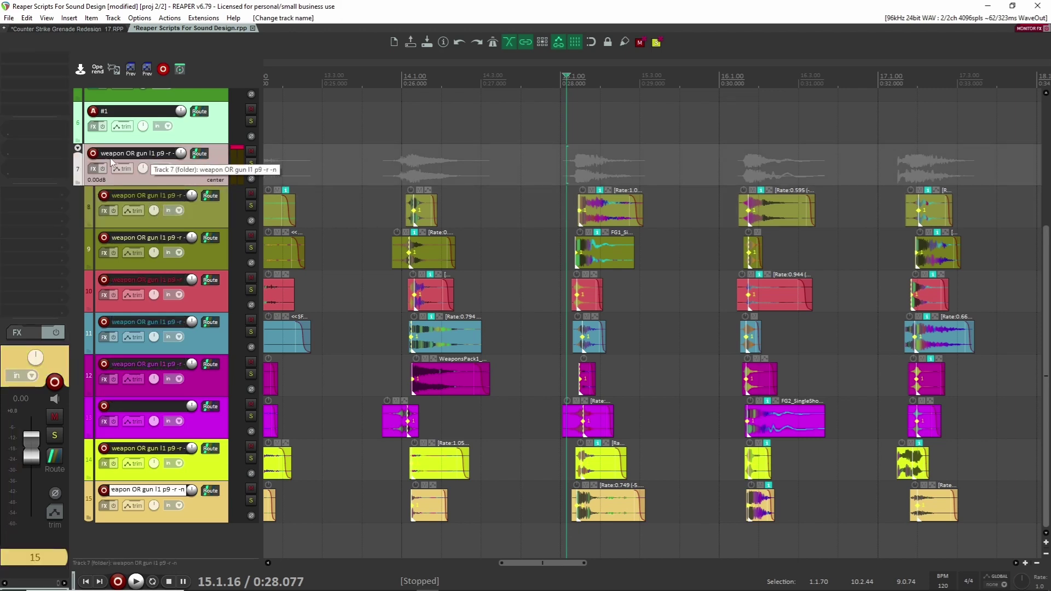
{"action": "double_click", "coordinate": [156, 408]}
{"action": "key", "text": "ctrl+v"}
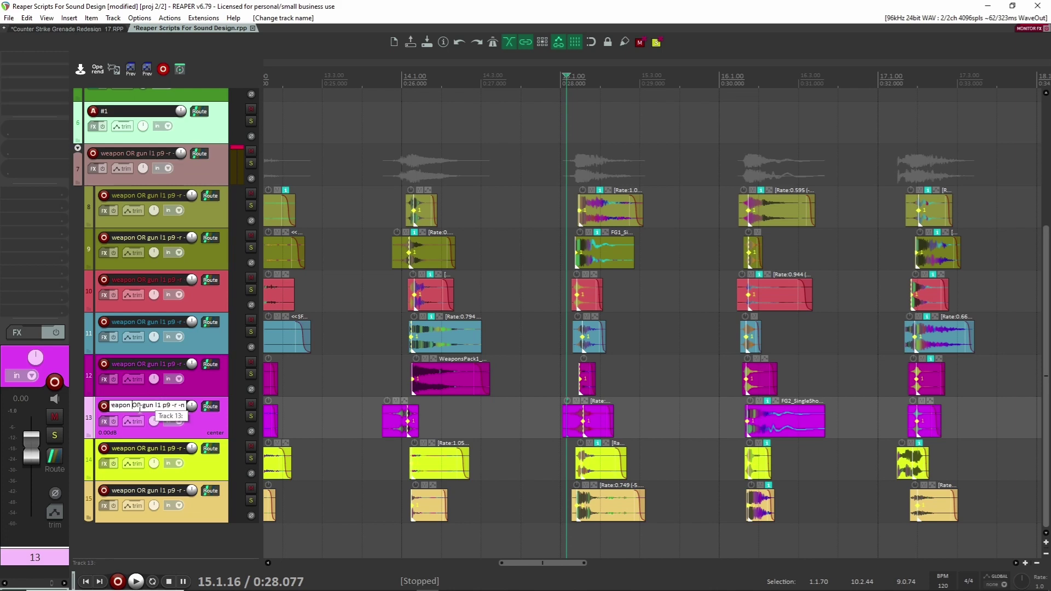
Rename track 13 as "mech l1 p9 -r -n" and regenerate all its items with the nvk_CREATE Replace script.
{"action": "left_click_drag", "start_coordinate": [154, 408], "coordinate": [90, 411]}
{"action": "type", "text": "mech"}
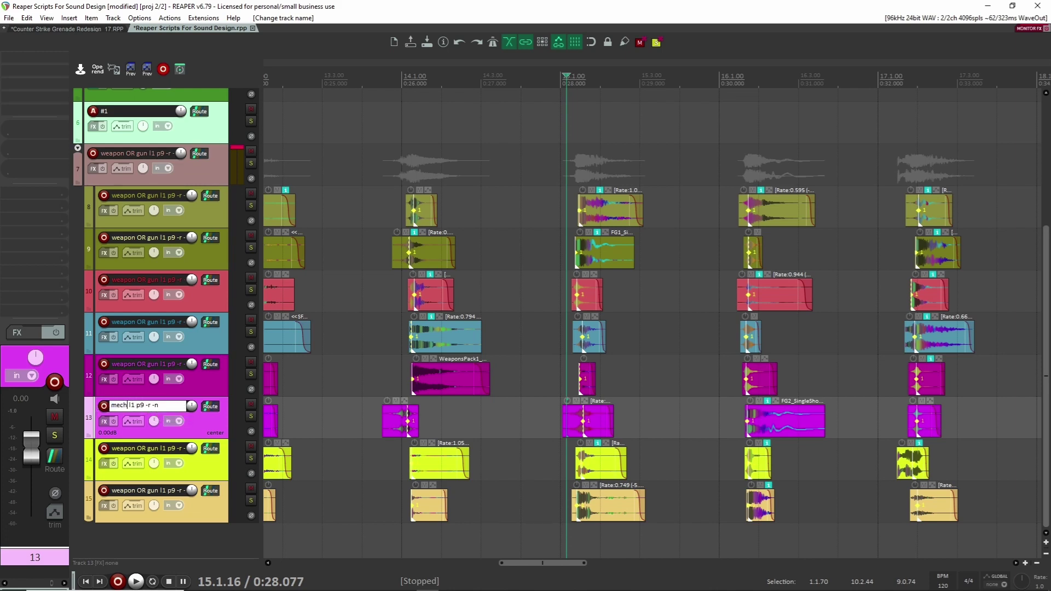
{"action": "left_click_drag", "start_coordinate": [1009, 415], "coordinate": [130, 429]}
{"action": "scroll", "coordinate": [267, 438], "scroll_direction": "down", "scroll_amount": 5}
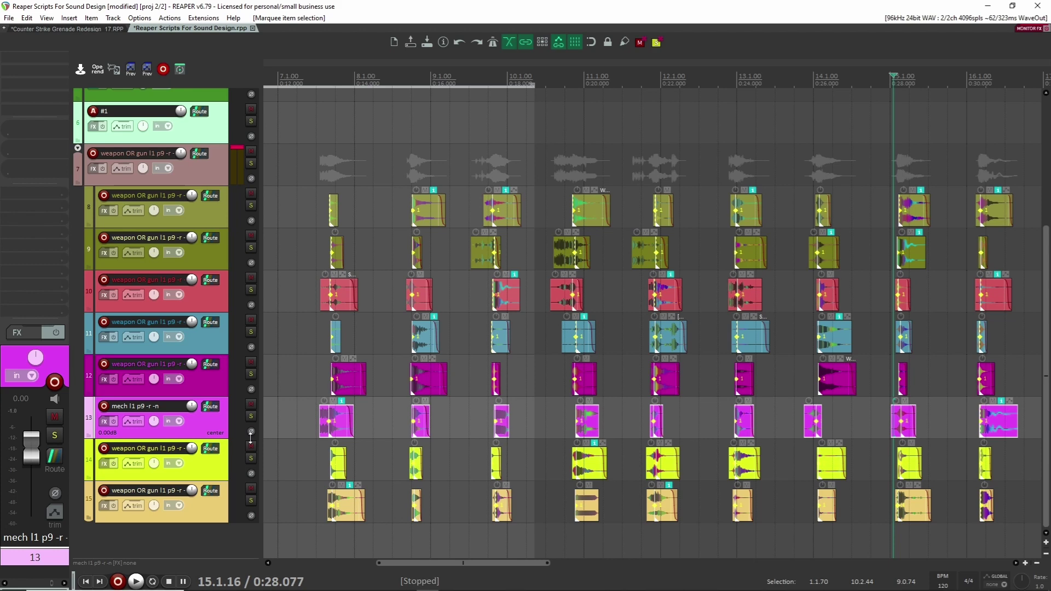
{"action": "key", "text": "r"}
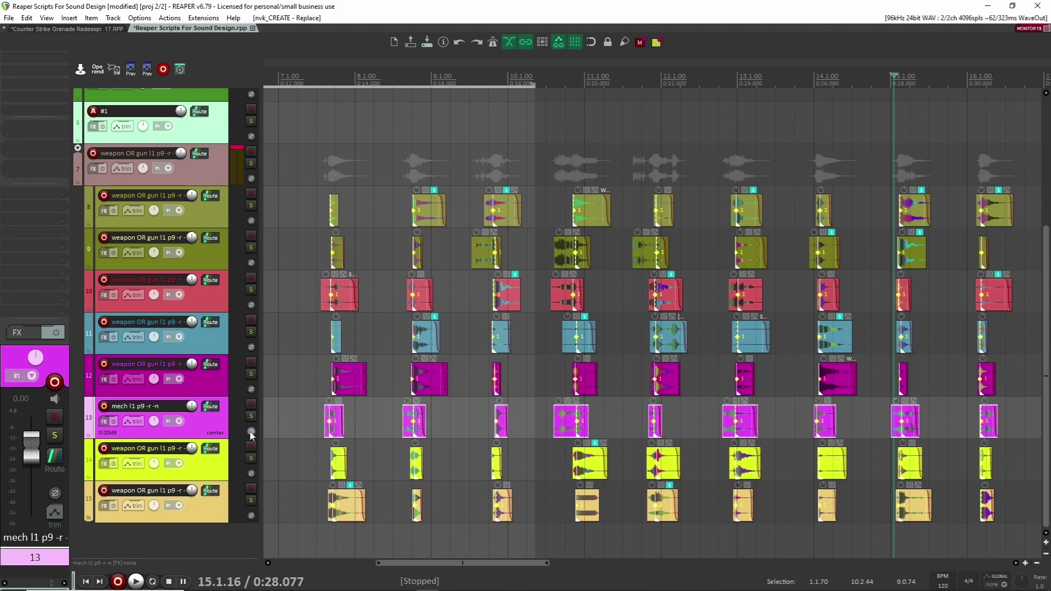
Solo the mech track and play back several of its replaced items.
{"action": "scroll", "coordinate": [307, 416], "scroll_direction": "down", "scroll_amount": 2}
{"action": "left_click", "coordinate": [308, 408]}
{"action": "left_click", "coordinate": [249, 418]}
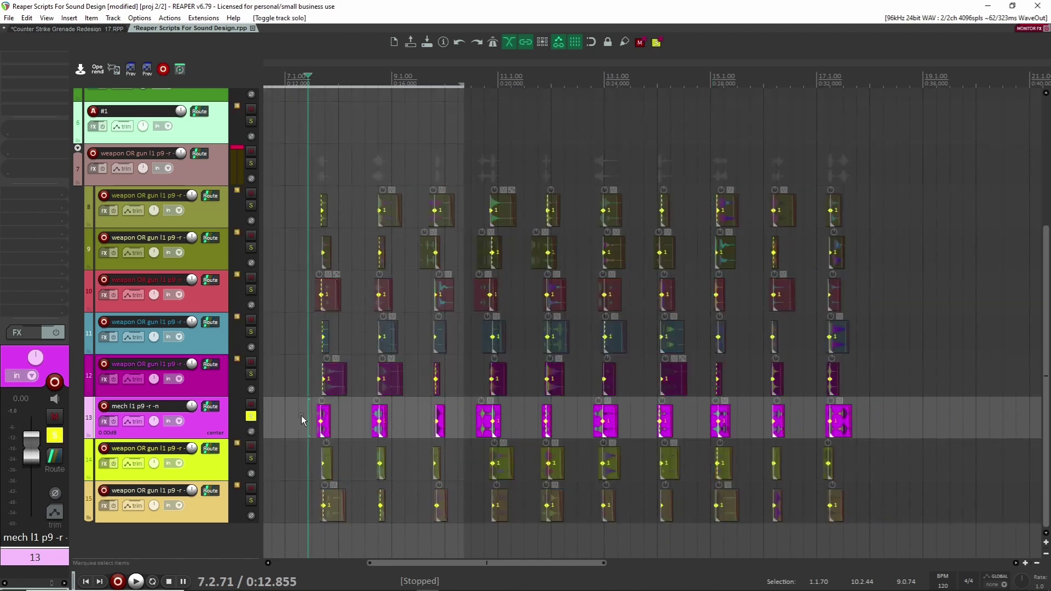
{"action": "left_click", "coordinate": [316, 394]}
{"action": "key", "text": "space"}
{"action": "key", "text": "space"}
{"action": "left_click", "coordinate": [373, 395]}
{"action": "key", "text": "space"}
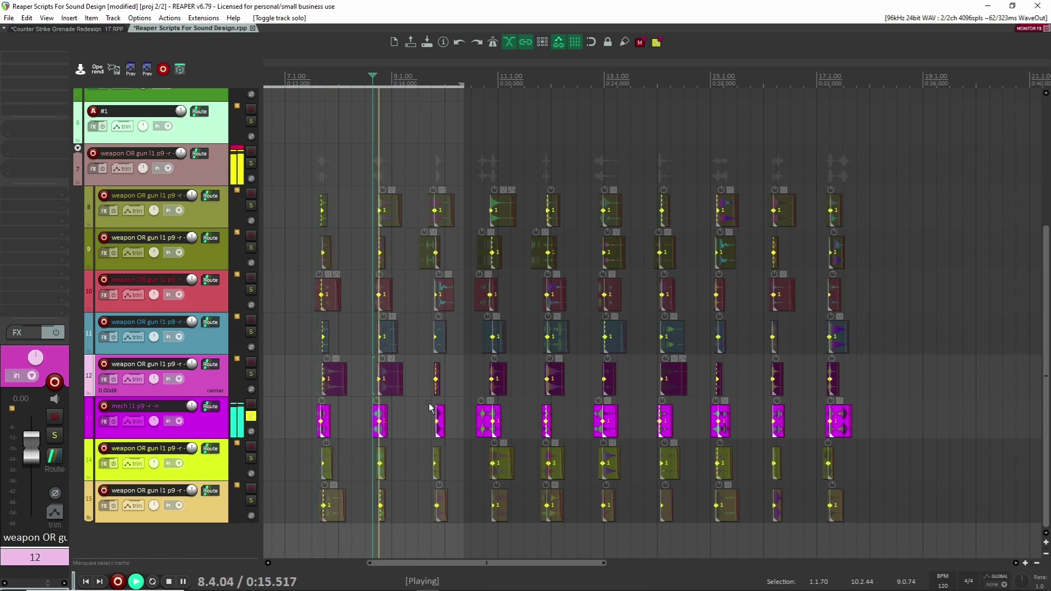
{"action": "left_click", "coordinate": [432, 405]}
{"action": "left_click", "coordinate": [481, 394]}
{"action": "key", "text": "space"}
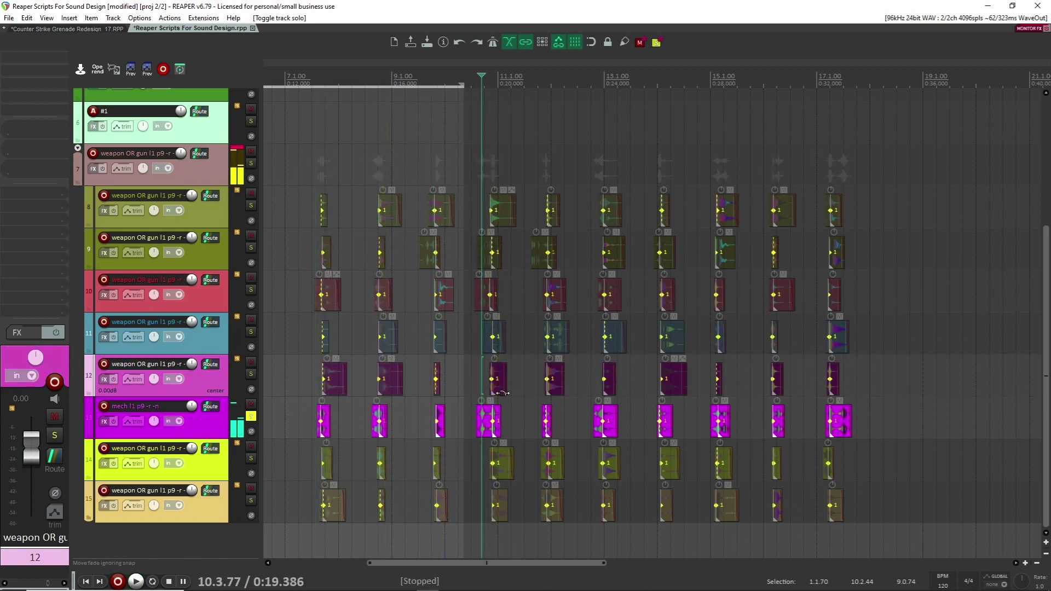
{"action": "scroll", "coordinate": [499, 393], "scroll_direction": "down", "scroll_amount": 1}
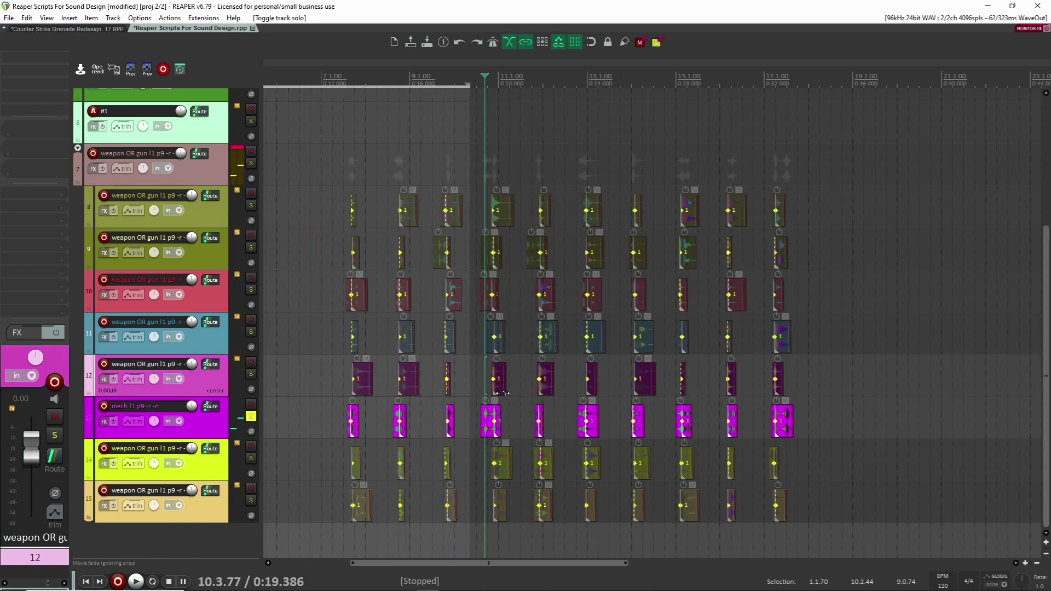
Replace the search words "weapon OR gun" with "kick" in track 12's name and "gun" in track 11's name.
{"action": "double_click", "coordinate": [160, 366]}
{"action": "left_click_drag", "start_coordinate": [155, 363], "coordinate": [60, 367]}
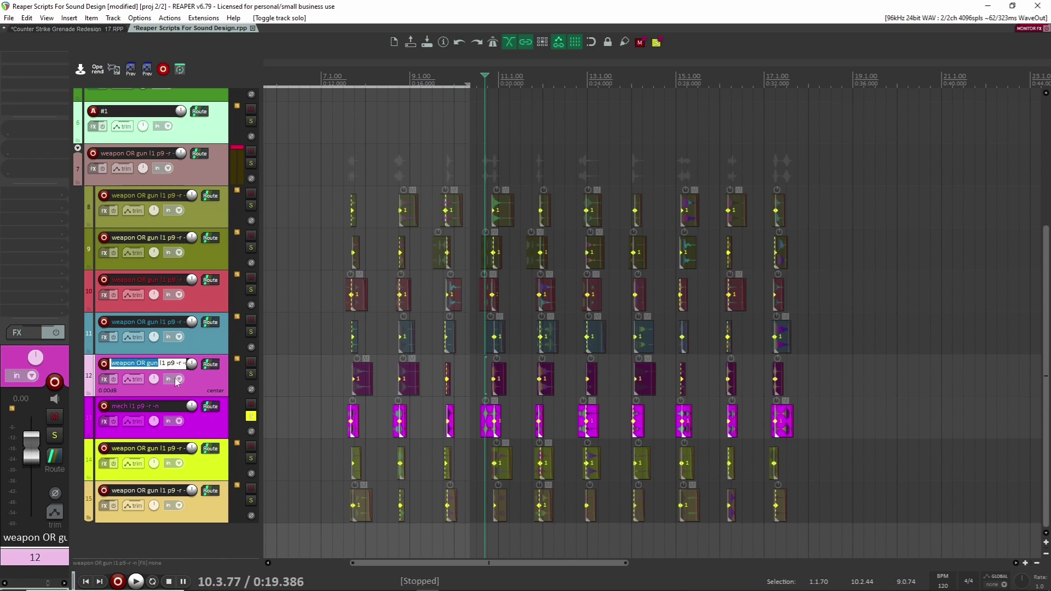
{"action": "type", "text": "kick"}
{"action": "key", "text": "Return"}
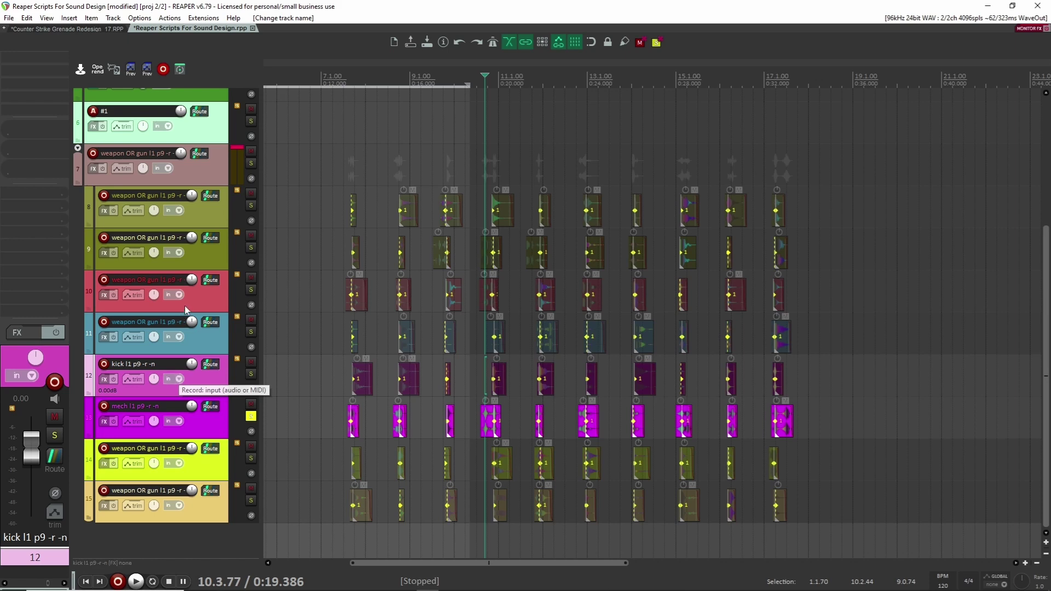
{"action": "double_click", "coordinate": [155, 321]}
{"action": "left_click_drag", "start_coordinate": [155, 321], "coordinate": [81, 320]}
{"action": "type", "text": "gun"}
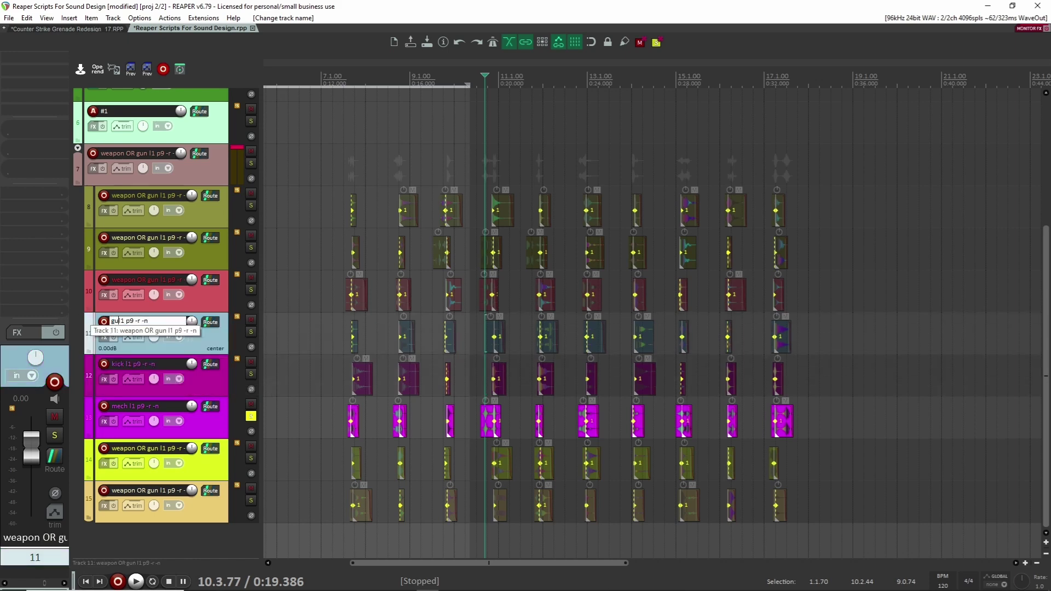
{"action": "key", "text": "Return"}
Replace the search words in track 10's name with "designed impact", keeping its option flags.
{"action": "double_click", "coordinate": [158, 280]}
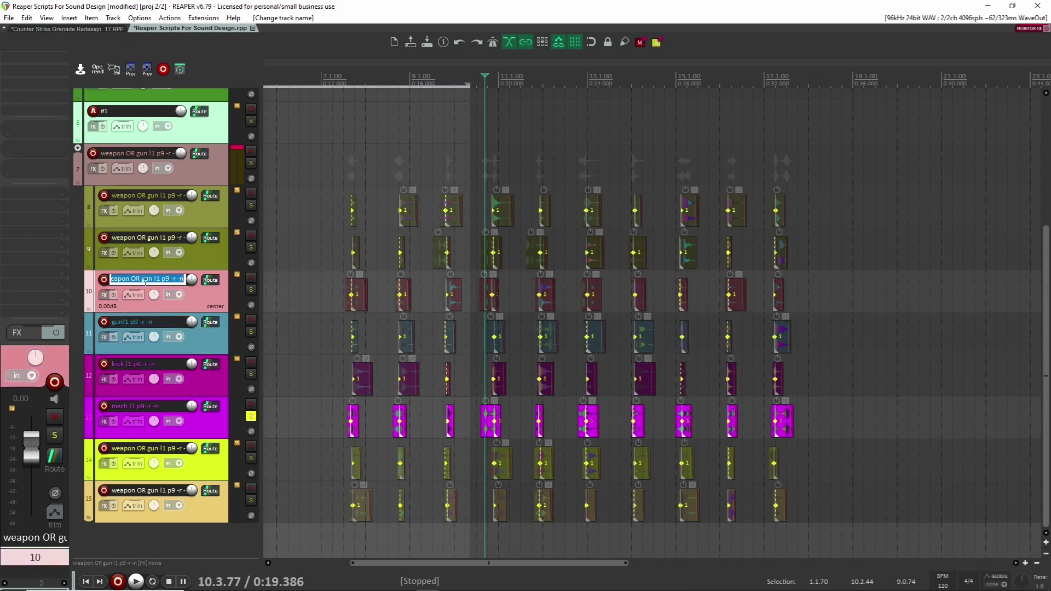
{"action": "left_click_drag", "start_coordinate": [158, 279], "coordinate": [59, 272]}
{"action": "type", "text": "shot"}
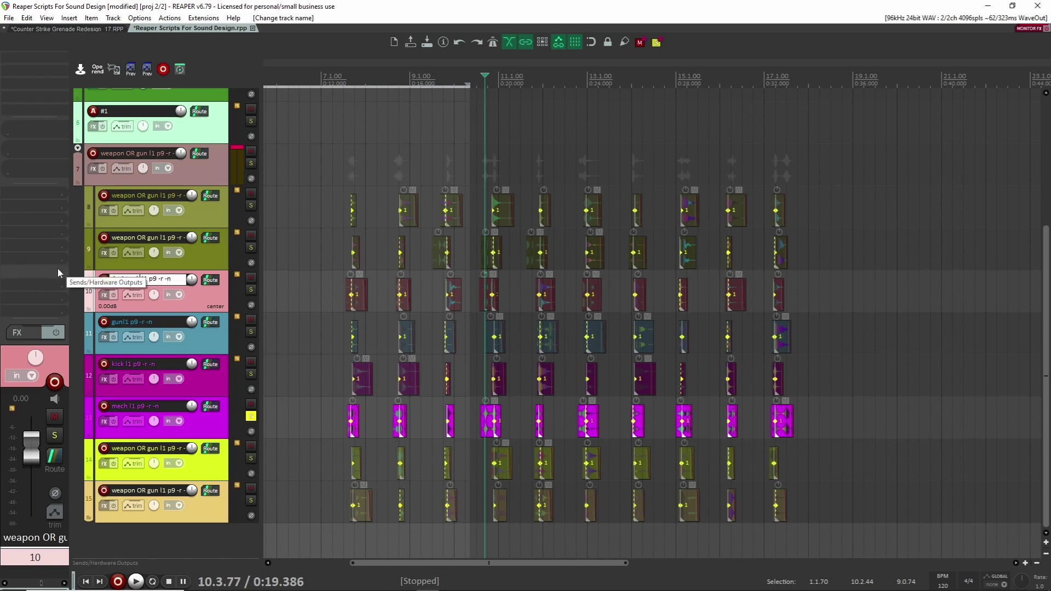
{"action": "type", "text": "impact"}
{"action": "left_click", "coordinate": [283, 278]}
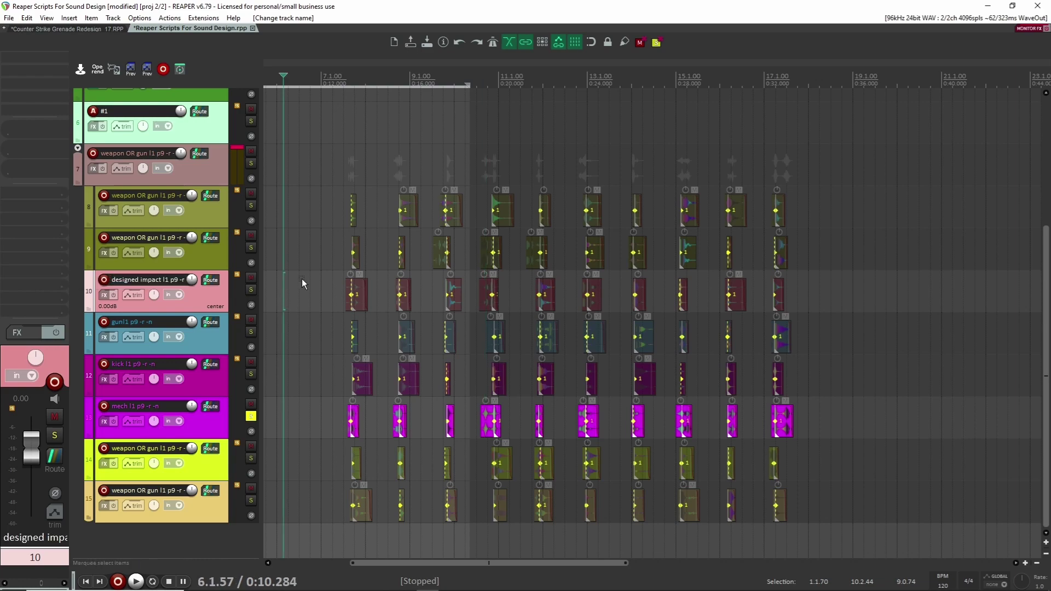
Select all the items on child tracks 8 to 15 and unsolo the mech track.
{"action": "left_click_drag", "start_coordinate": [317, 192], "coordinate": [797, 519]}
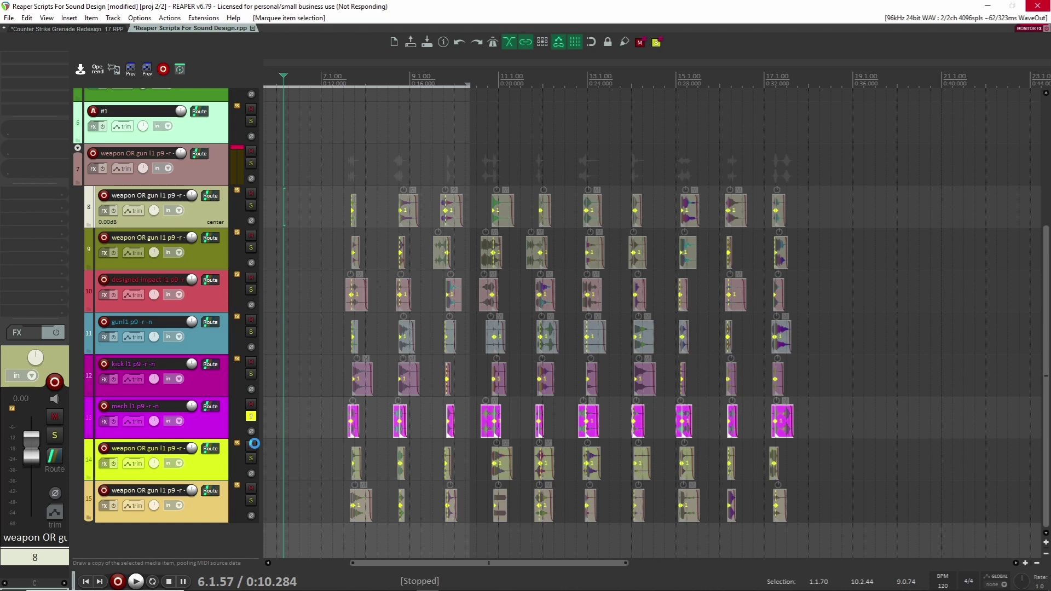
{"action": "left_click", "coordinate": [250, 416]}
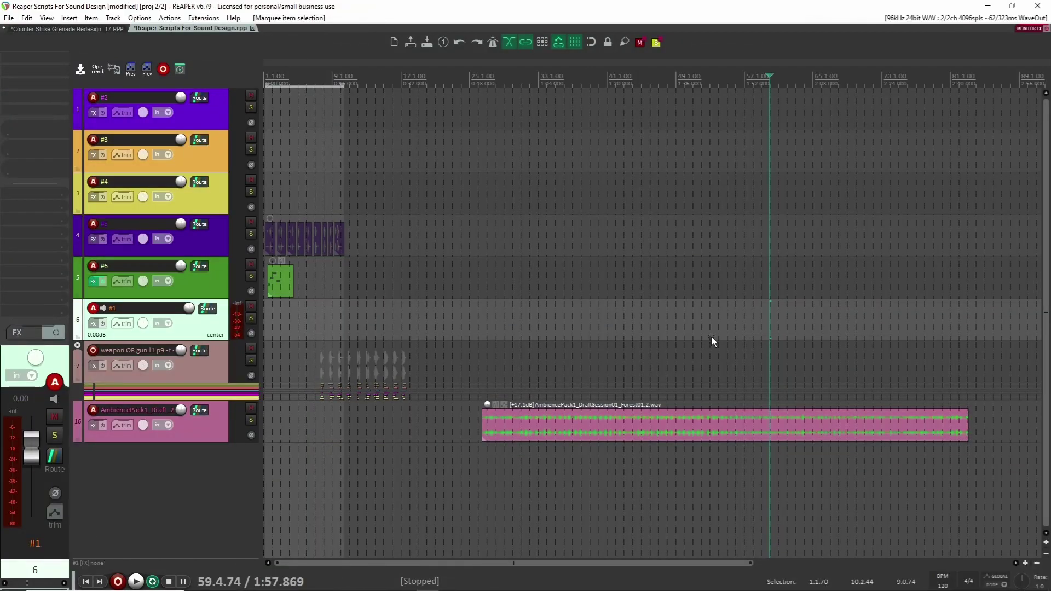
Select the AmbiencePack1 forest recording on track 16 and open nvk_LOOPMAKER, placing its window clear of the item.
{"action": "left_click", "coordinate": [707, 402]}
{"action": "left_click", "coordinate": [694, 433]}
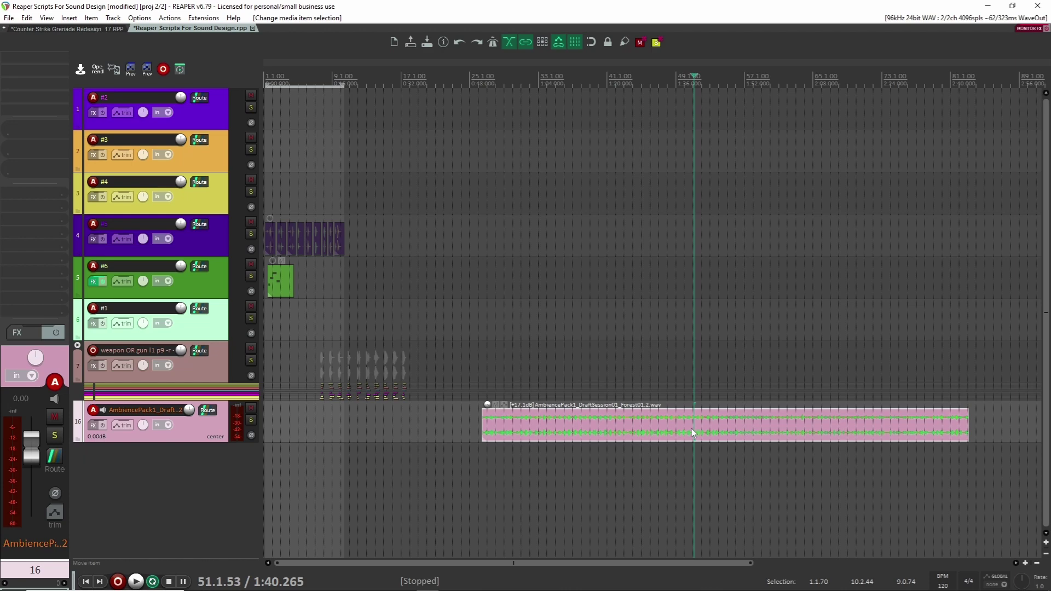
{"action": "key", "text": "l"}
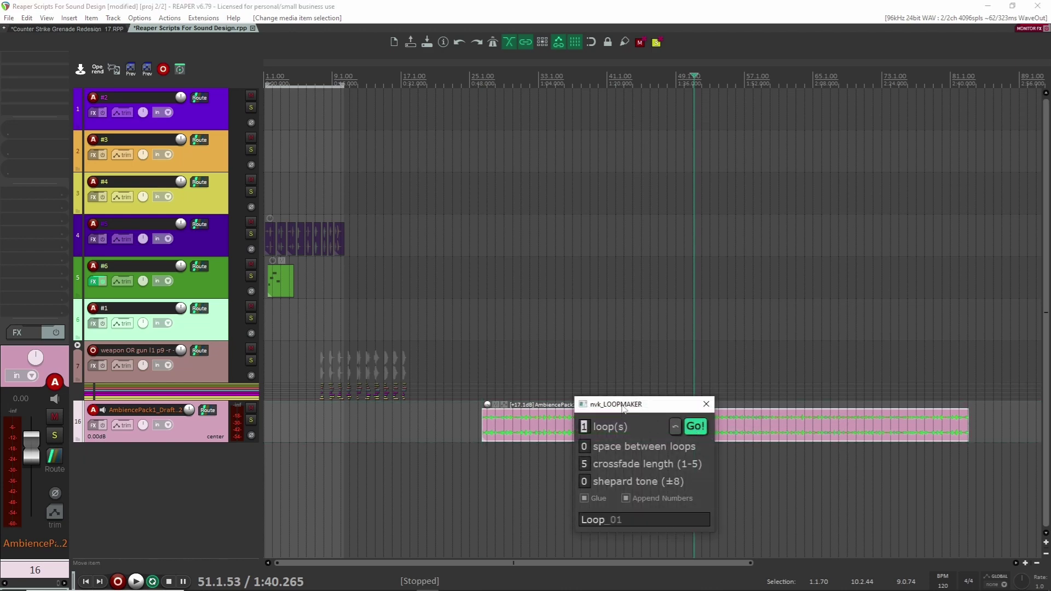
{"action": "left_click_drag", "start_coordinate": [623, 408], "coordinate": [751, 285]}
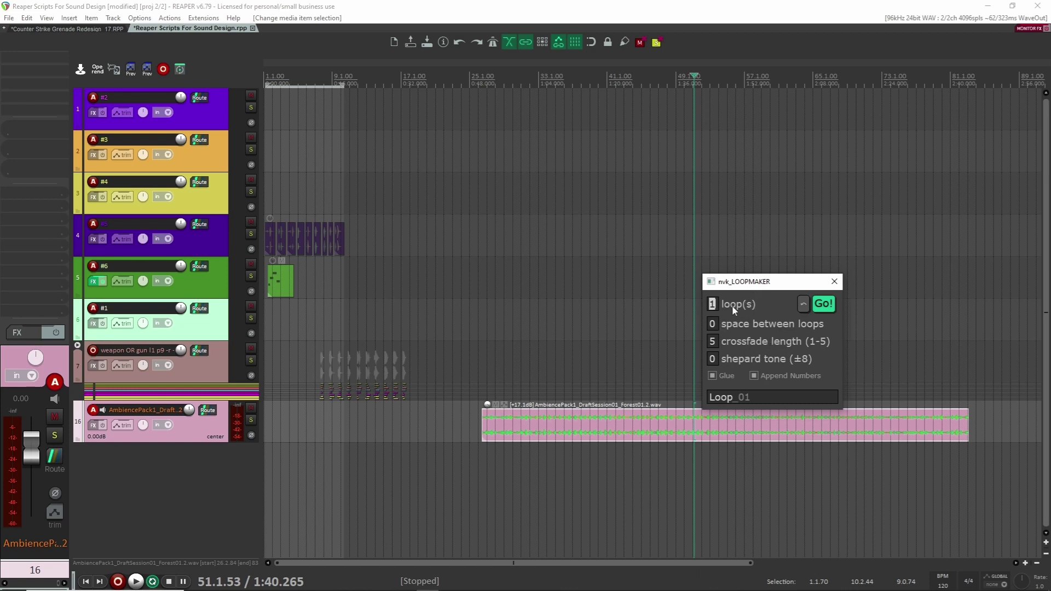
Generate one loop from the forest recording with crossfade length 5, and play its ending with track 16 soloed.
{"action": "left_click", "coordinate": [824, 304]}
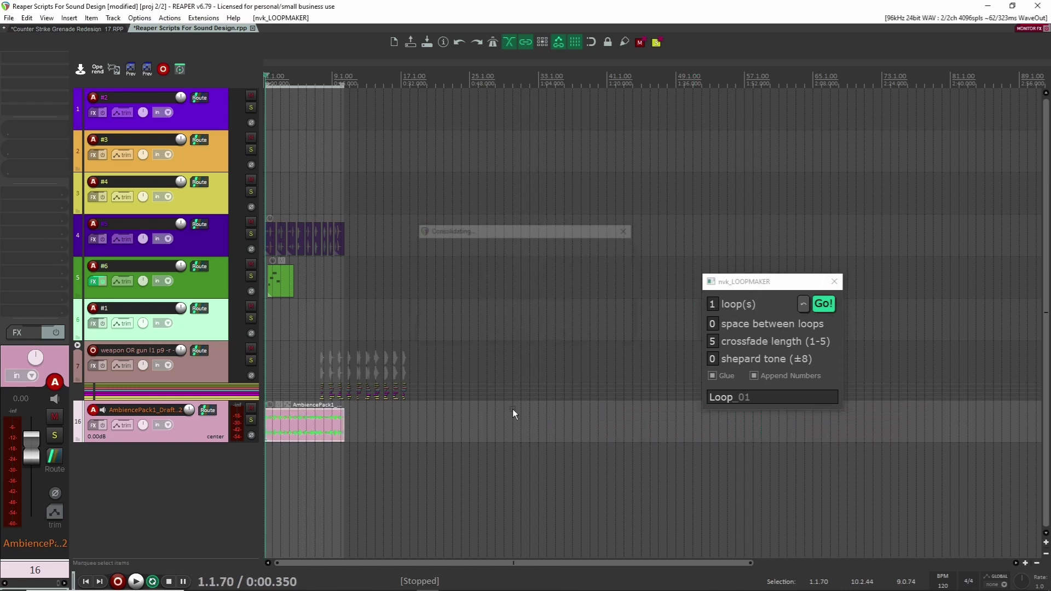
{"action": "scroll", "coordinate": [297, 426], "scroll_direction": "up", "scroll_amount": 4}
{"action": "left_click", "coordinate": [451, 430]}
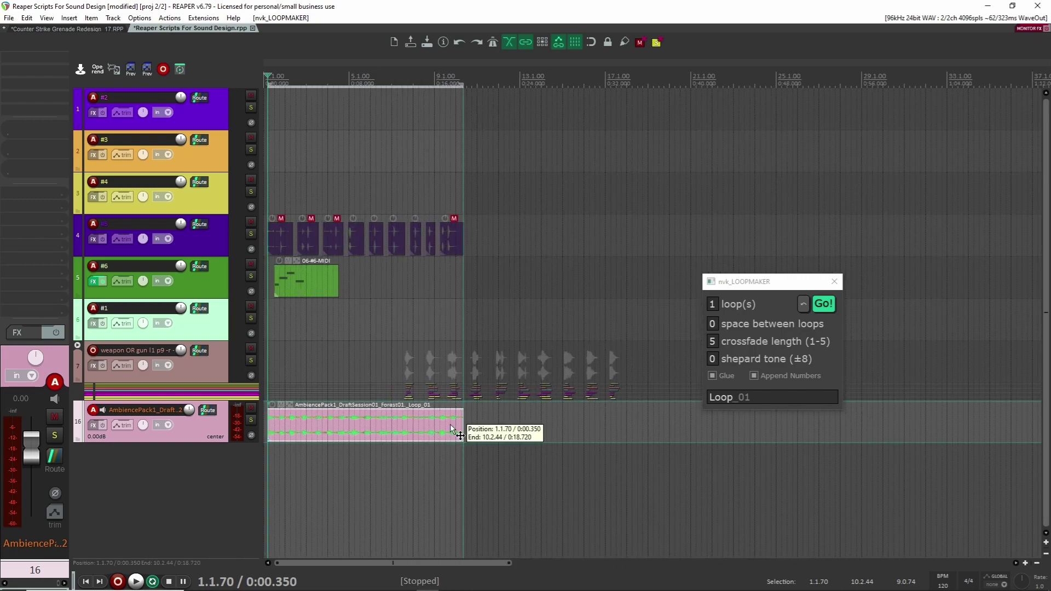
{"action": "left_click", "coordinate": [251, 420]}
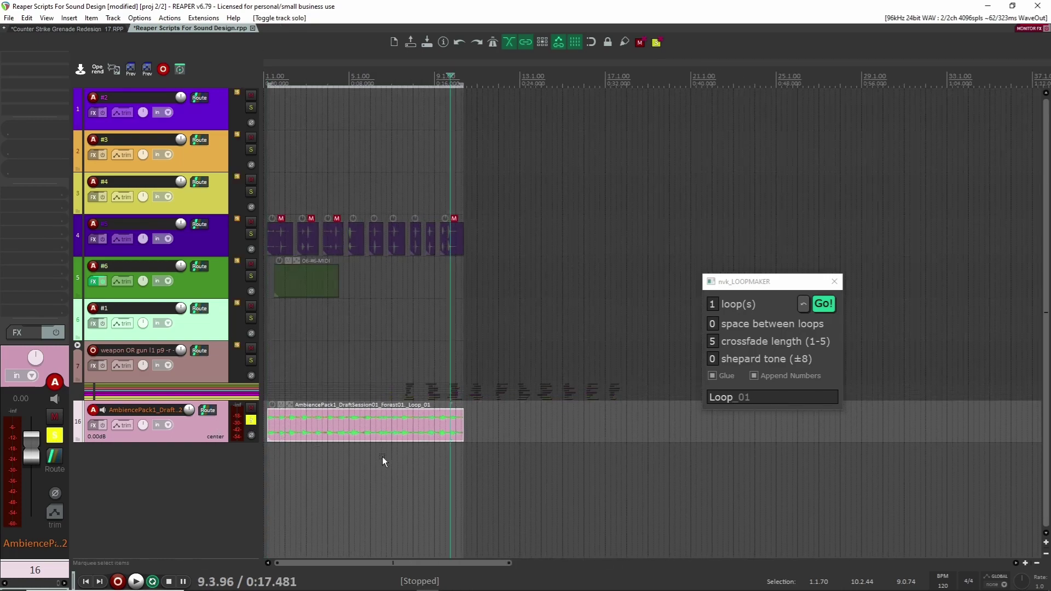
{"action": "key", "text": "space"}
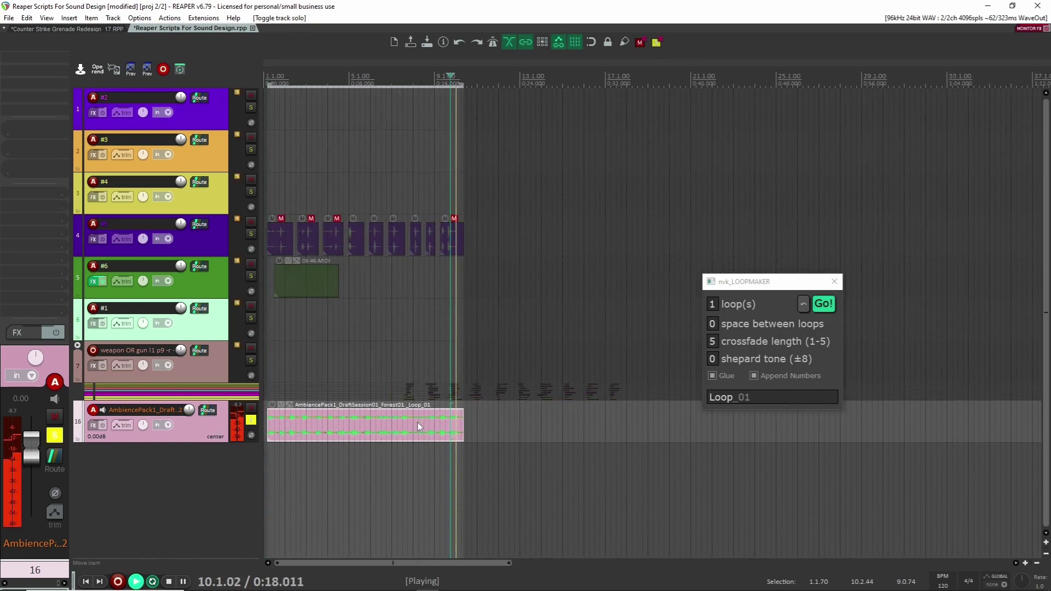
{"action": "key", "text": "space"}
Undo the track 16 solo and the single-loop generation.
{"action": "key", "text": "ctrl+z"}
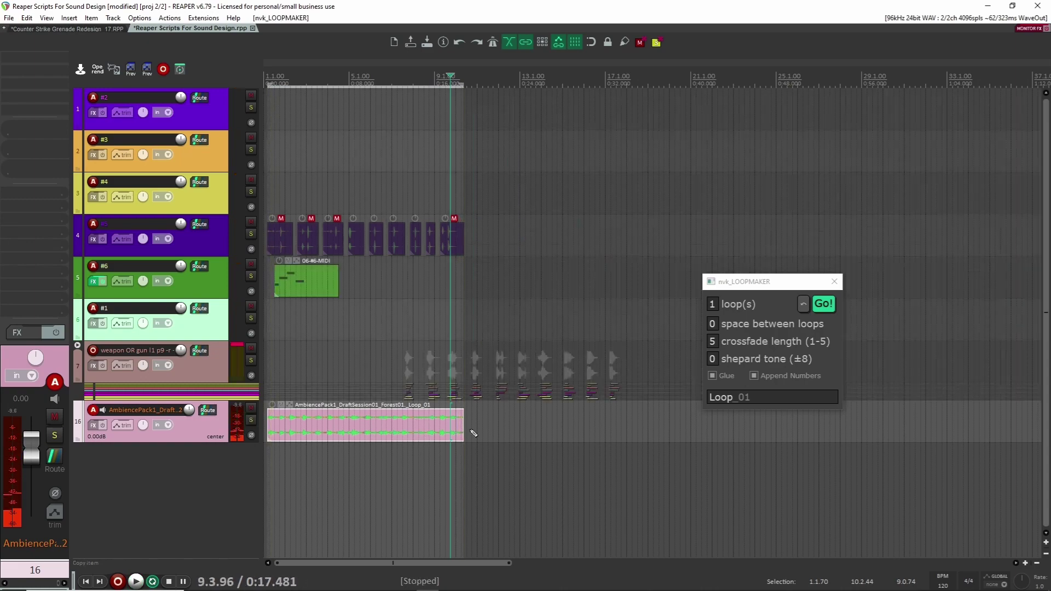
{"action": "key", "text": "ctrl+z"}
{"action": "scroll", "coordinate": [827, 452], "scroll_direction": "down", "scroll_amount": 4}
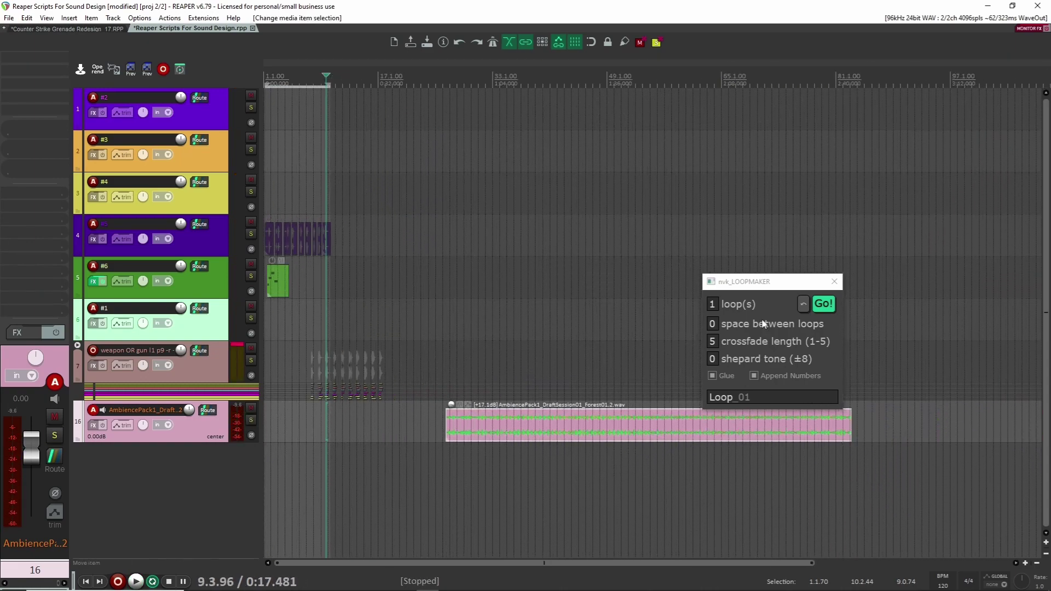
Set the loop count to 4 and generate the loops from the forest recording.
{"action": "left_click", "coordinate": [713, 310]}
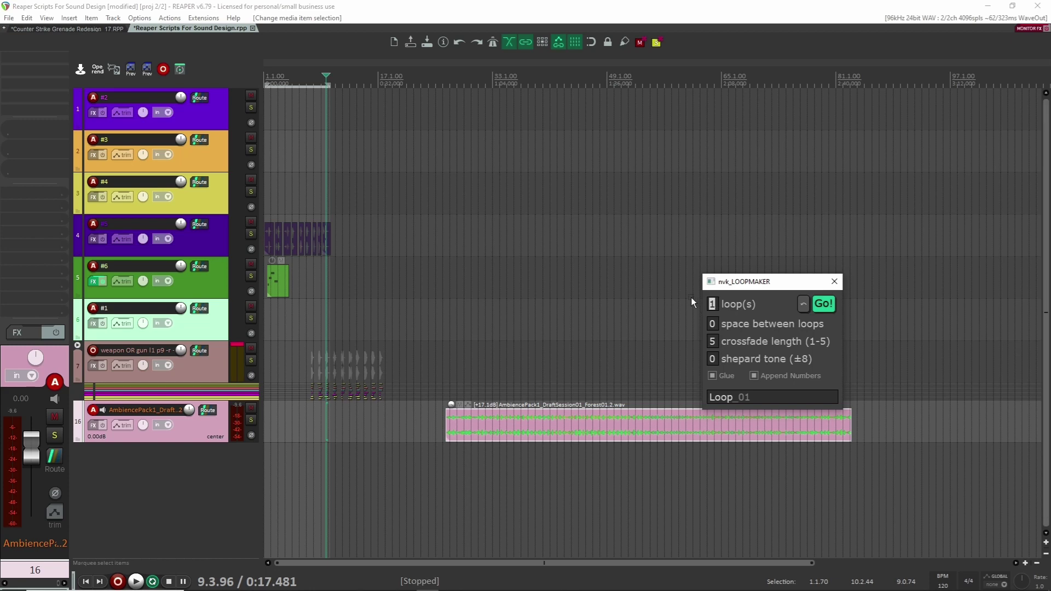
{"action": "left_click", "coordinate": [626, 422]}
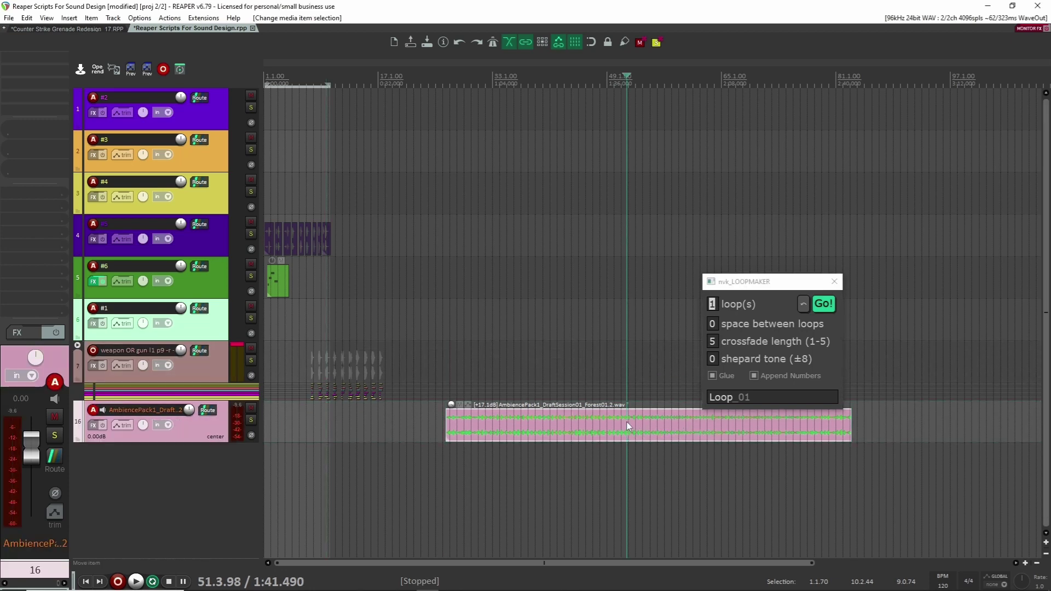
{"action": "left_click", "coordinate": [708, 304]}
{"action": "type", "text": "4"}
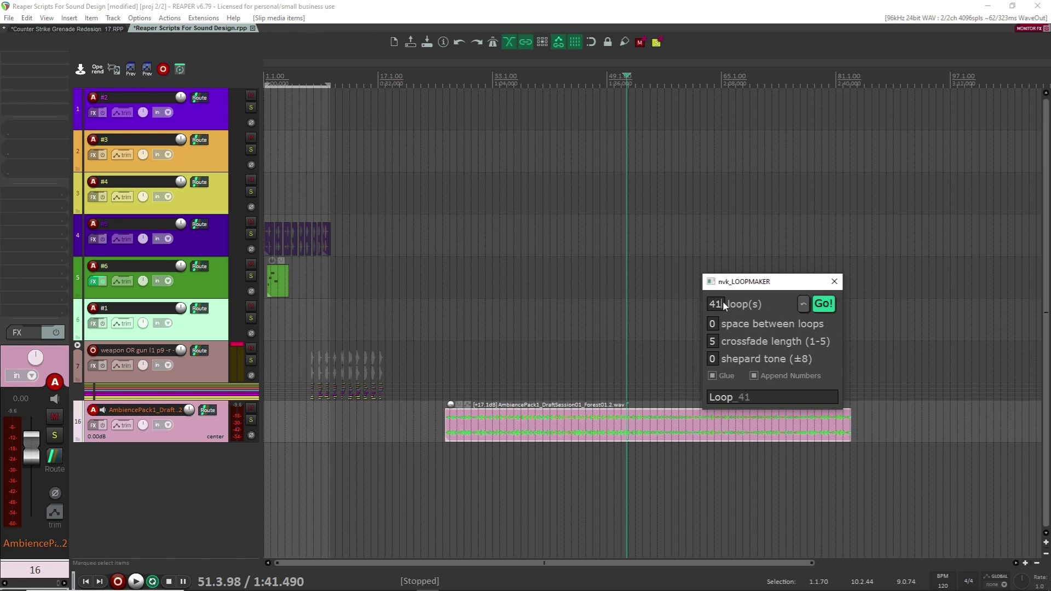
{"action": "key", "text": "BackSpace"}
{"action": "left_click", "coordinate": [823, 304]}
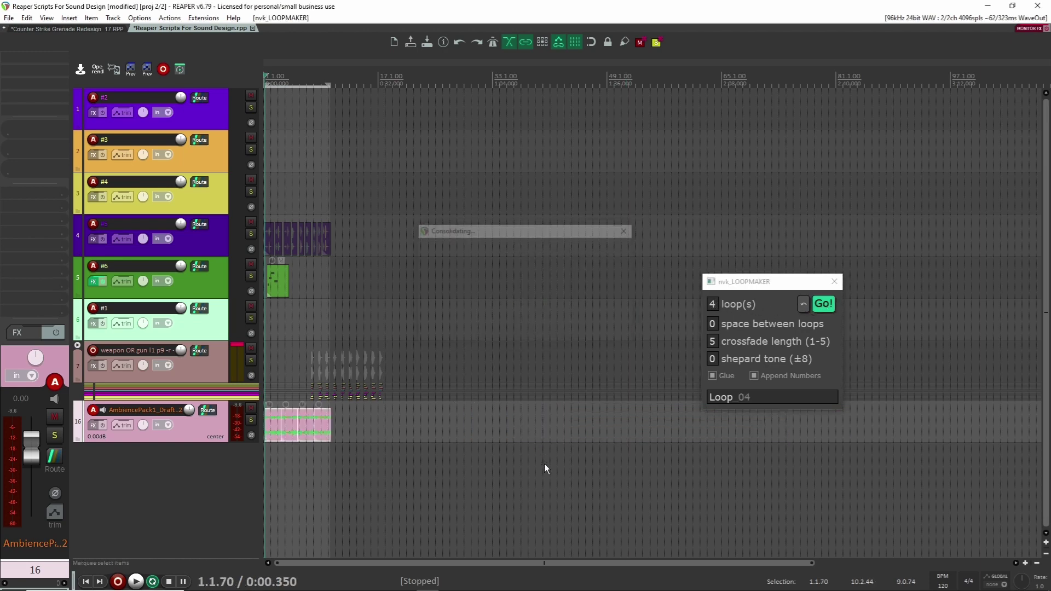
Solo track 16, play the end of the first loop into the second, and unsolo the track.
{"action": "left_click", "coordinate": [284, 383]}
{"action": "scroll", "coordinate": [281, 382], "scroll_direction": "up", "scroll_amount": 5}
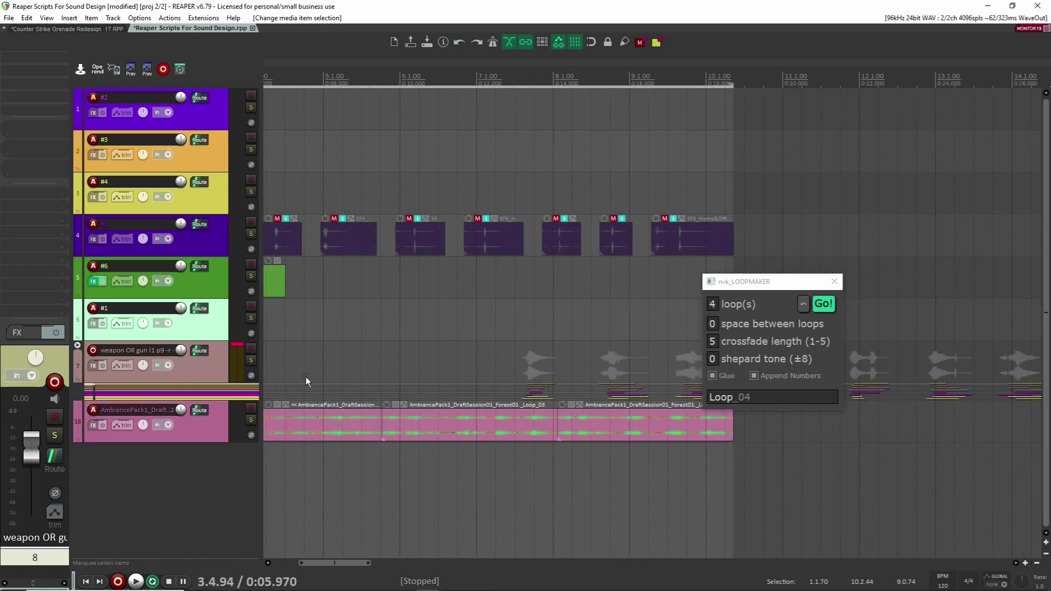
{"action": "scroll", "coordinate": [305, 377], "scroll_direction": "down", "scroll_amount": 3}
{"action": "scroll", "coordinate": [305, 126], "scroll_direction": "up", "scroll_amount": 1}
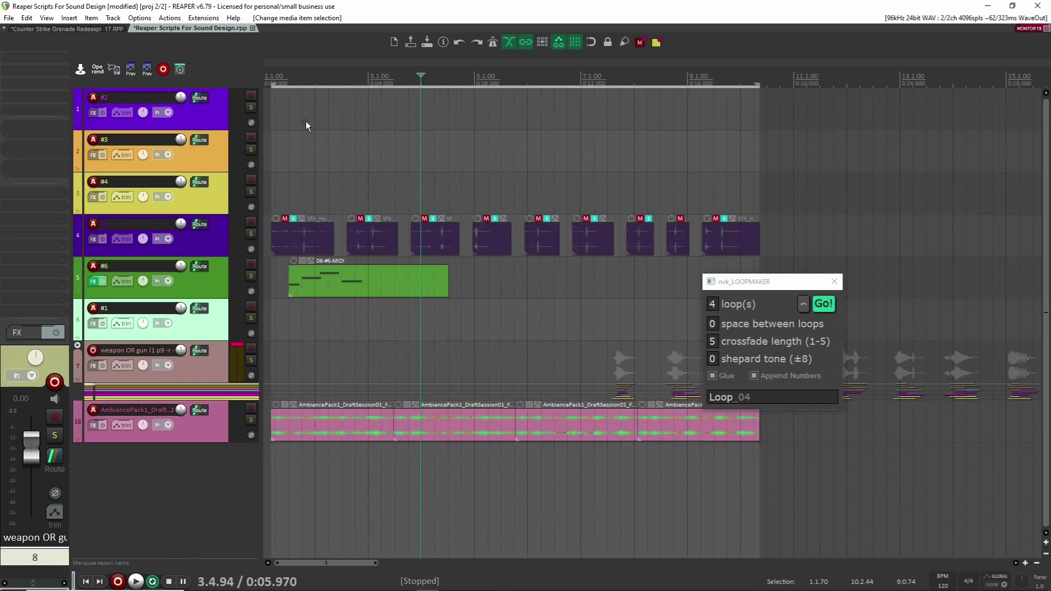
{"action": "left_click", "coordinate": [333, 422]}
{"action": "left_click", "coordinate": [342, 373]}
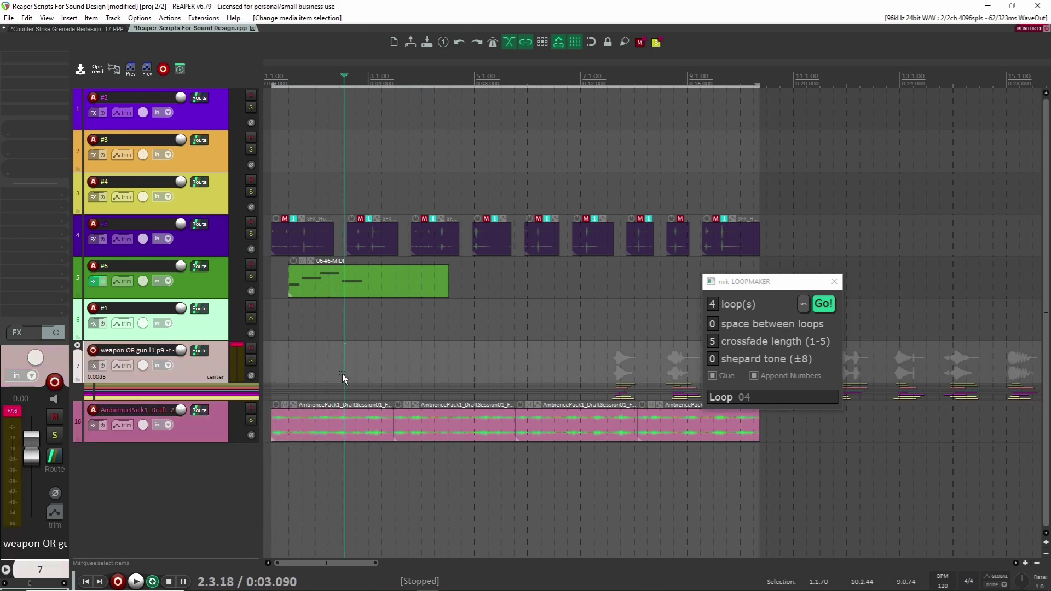
{"action": "left_click", "coordinate": [251, 419]}
{"action": "key", "text": "space"}
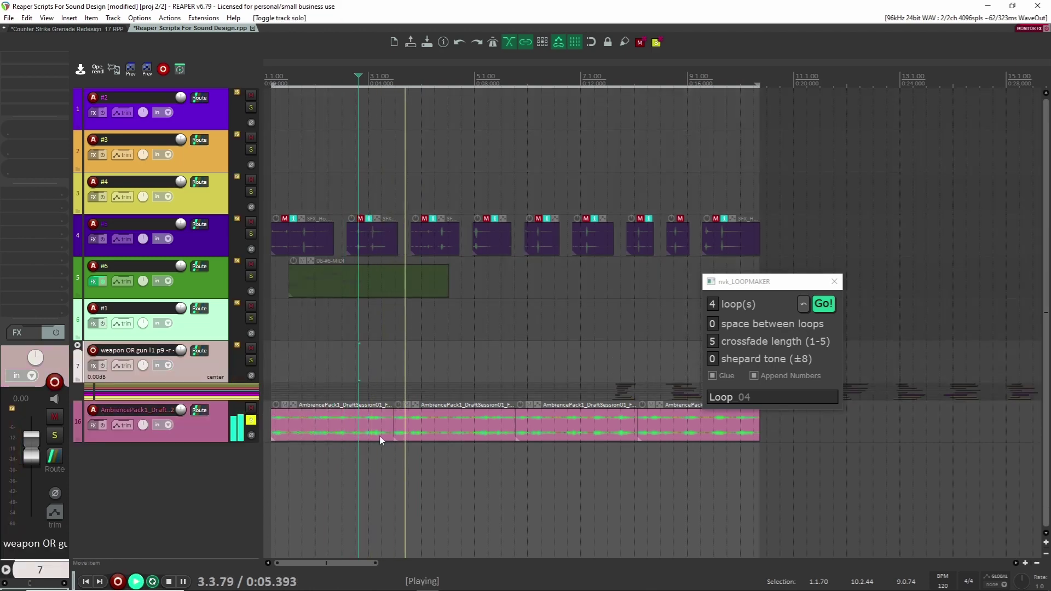
{"action": "key", "text": "space"}
{"action": "left_click", "coordinate": [251, 419]}
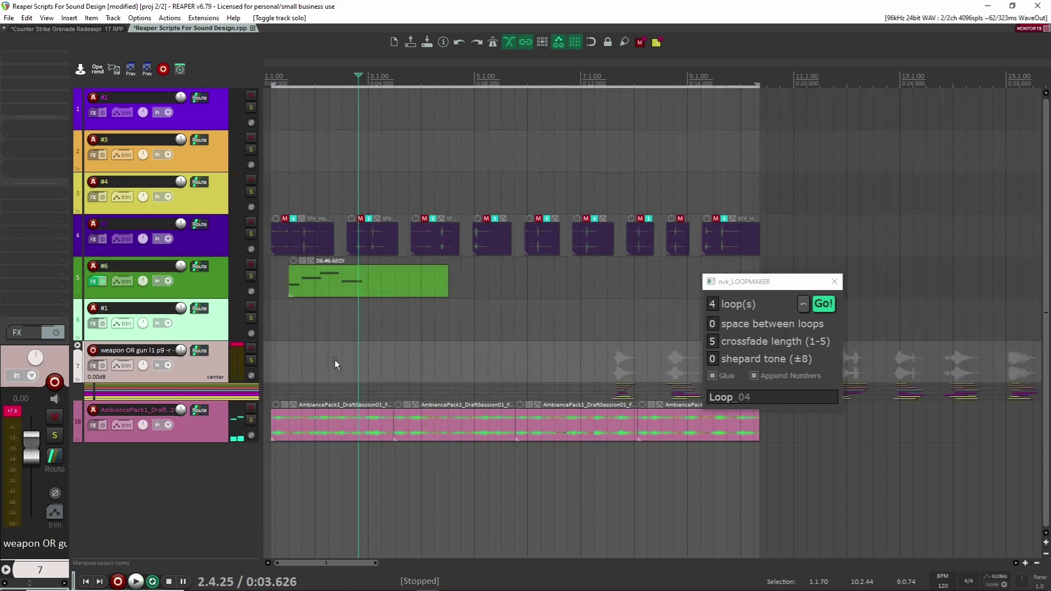
Set the time selection to the first loop and audition it with track 16 soloed.
{"action": "left_click_drag", "start_coordinate": [336, 363], "coordinate": [358, 427]}
{"action": "key", "text": "t"}
{"action": "left_click", "coordinate": [371, 379]}
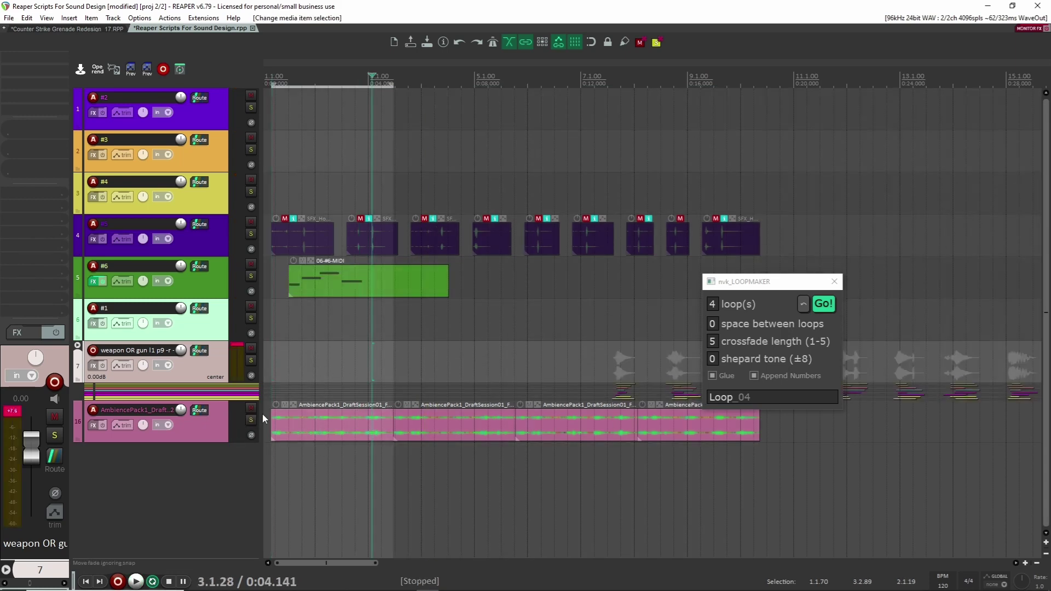
{"action": "left_click", "coordinate": [251, 419]}
{"action": "key", "text": "space"}
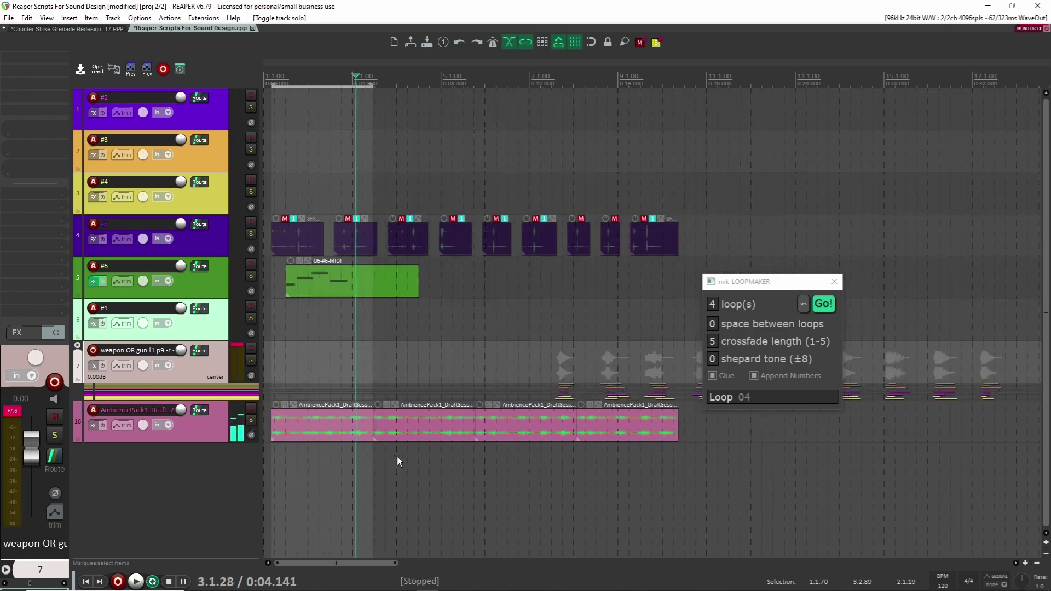
Select the four generated loops on track 16 and duplicate them directly after the originals.
{"action": "scroll", "coordinate": [396, 457], "scroll_direction": "down", "scroll_amount": 5}
{"action": "left_click", "coordinate": [411, 457]}
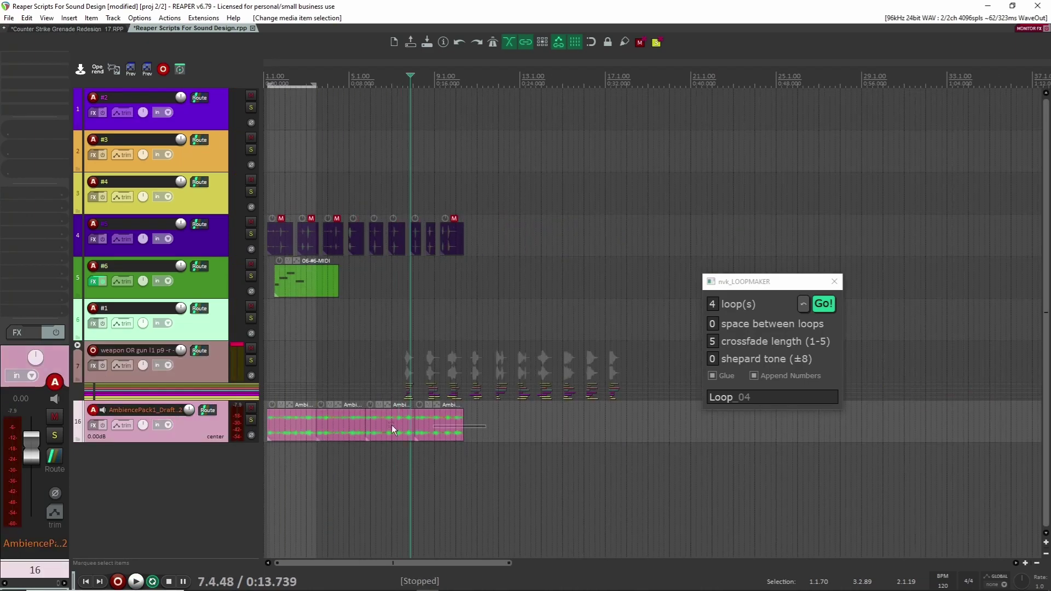
{"action": "left_click_drag", "start_coordinate": [661, 394], "coordinate": [458, 479]}
{"action": "key", "text": "ctrl+z"}
{"action": "scroll", "coordinate": [470, 455], "scroll_direction": "down", "scroll_amount": 4}
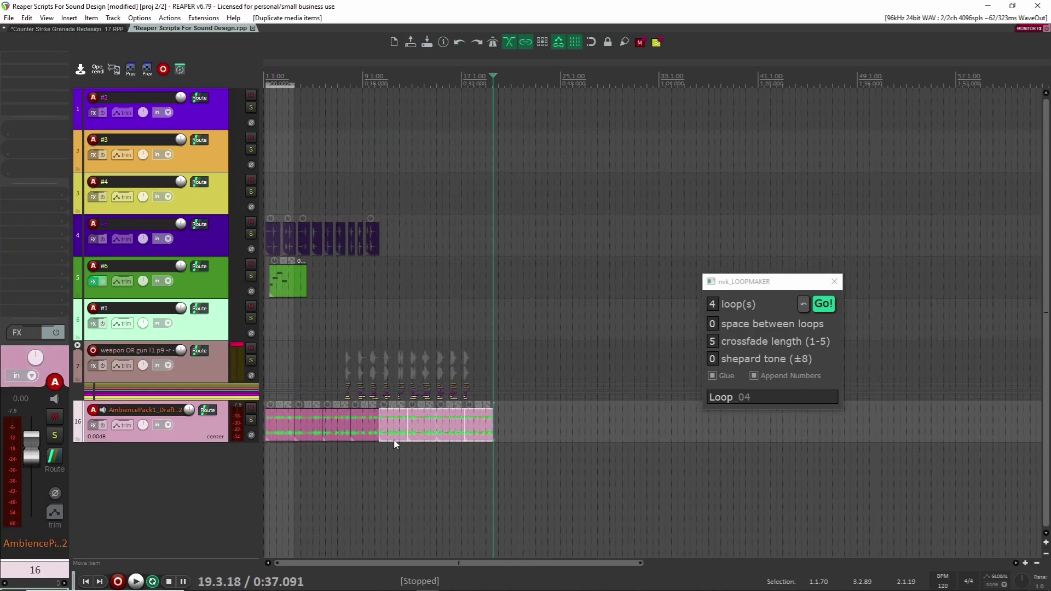
Rearrange the duplicated loops on track 16 into the order 03, 02, 01, 04 without gaps.
{"action": "left_click", "coordinate": [396, 445]}
{"action": "left_click_drag", "start_coordinate": [396, 431], "coordinate": [511, 427]}
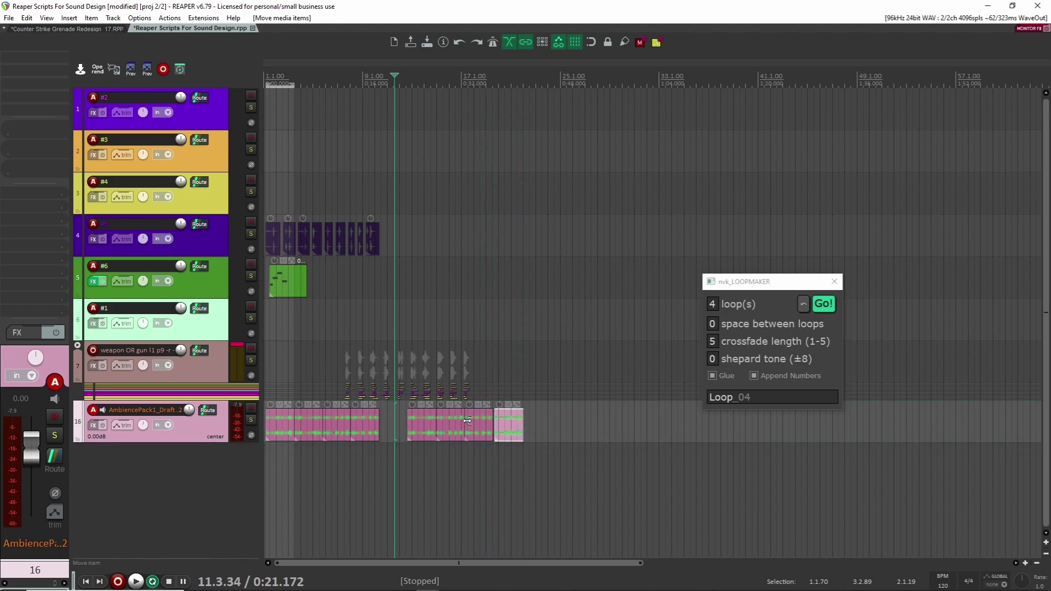
{"action": "left_click_drag", "start_coordinate": [446, 431], "coordinate": [386, 420]}
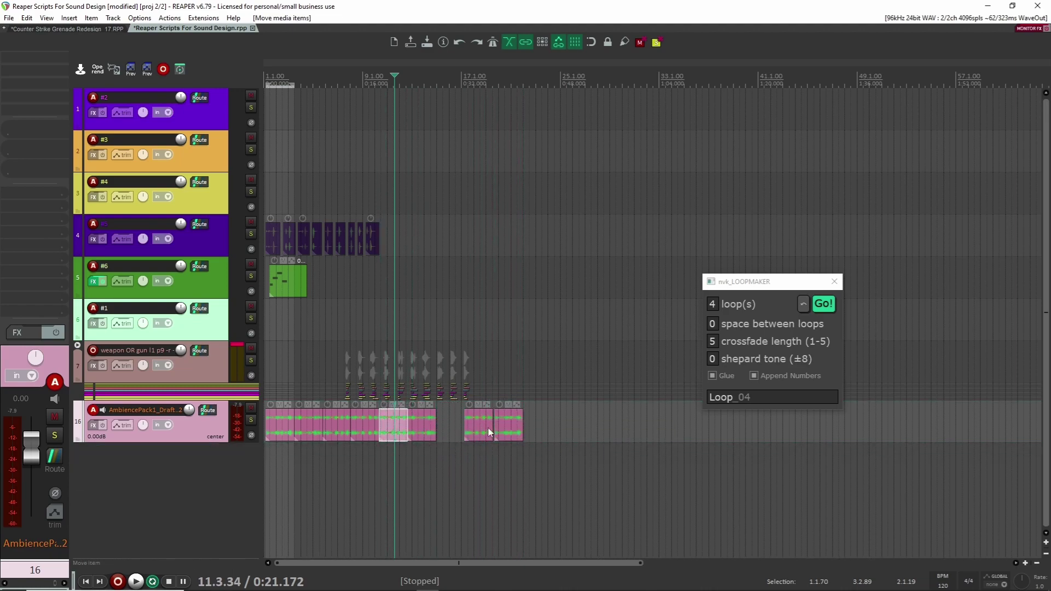
{"action": "left_click_drag", "start_coordinate": [508, 429], "coordinate": [445, 425]}
Inspect the joins between the rearranged loops and play back the last part of the sequence.
{"action": "scroll", "coordinate": [445, 425], "scroll_direction": "up", "scroll_amount": 5}
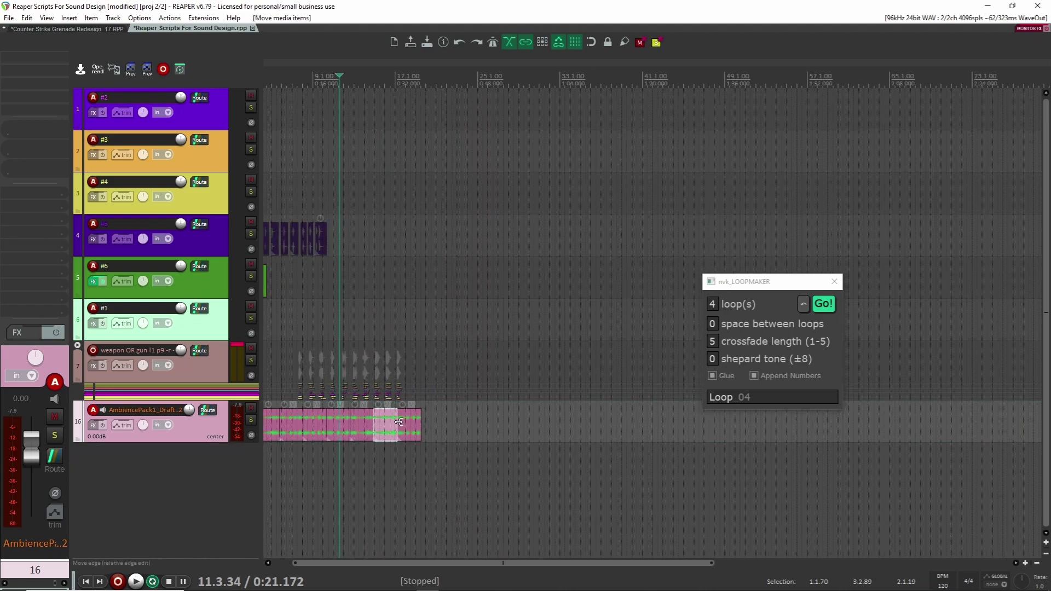
{"action": "scroll", "coordinate": [544, 433], "scroll_direction": "up", "scroll_amount": 6}
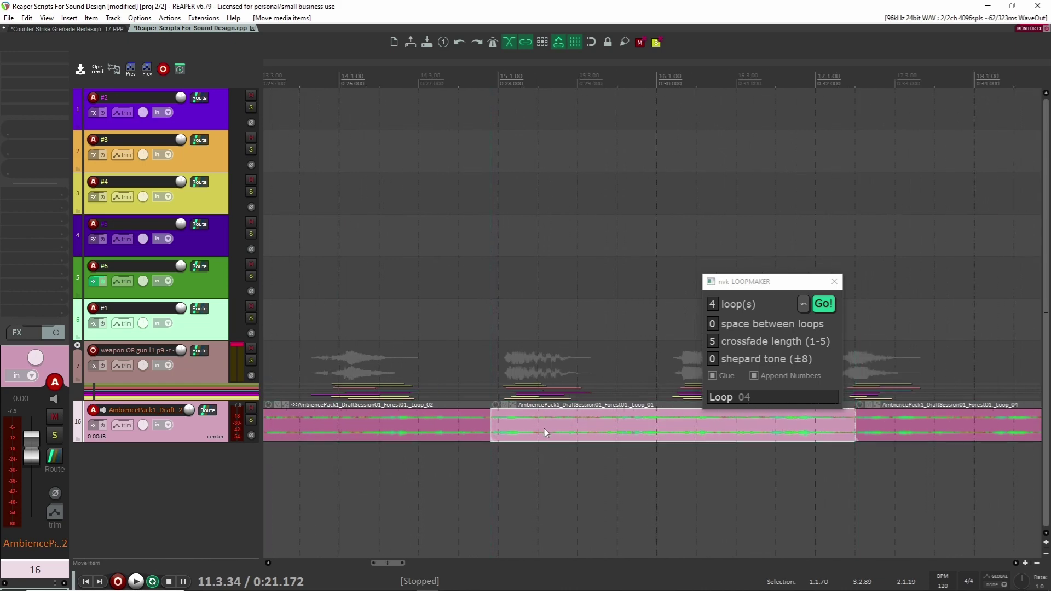
{"action": "scroll", "coordinate": [544, 437], "scroll_direction": "down", "scroll_amount": 8}
{"action": "left_click", "coordinate": [553, 458]}
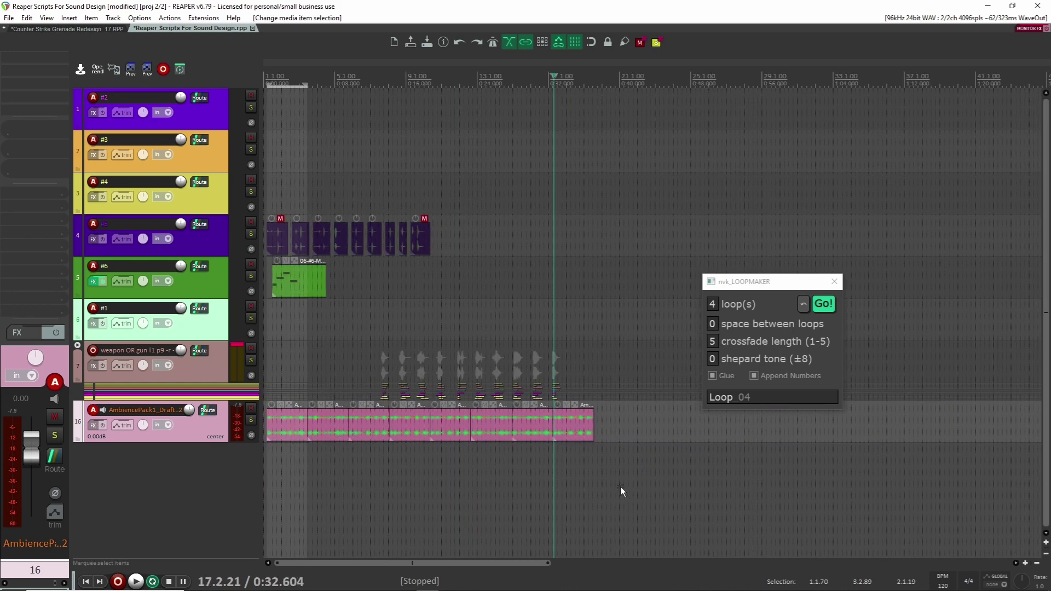
{"action": "key", "text": "space"}
{"action": "key", "text": "space"}
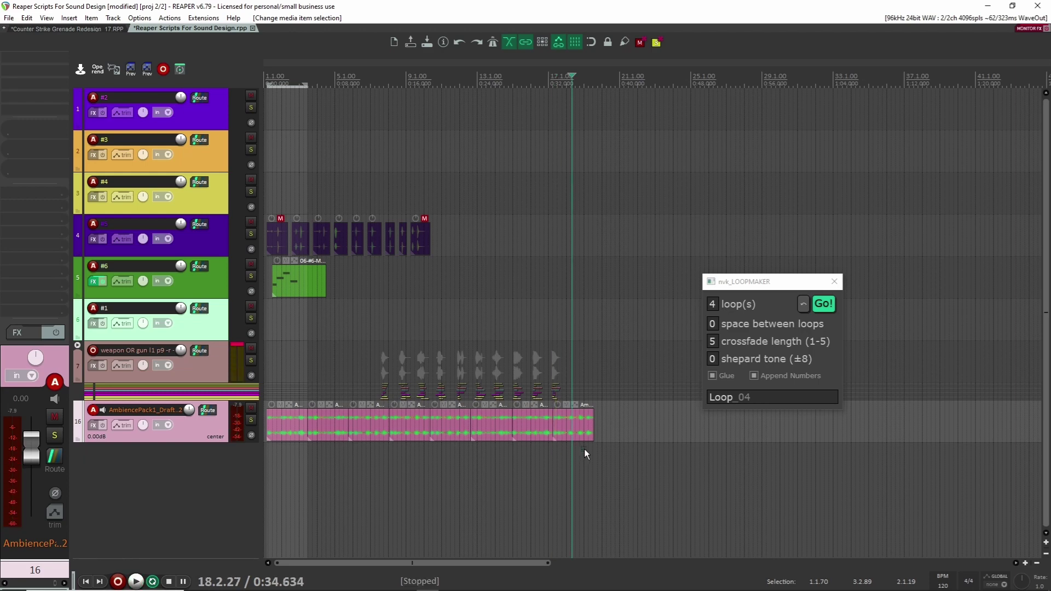
Delete all the loops on track 16 and close nvk_LOOPMAKER.
{"action": "left_click_drag", "start_coordinate": [635, 422], "coordinate": [257, 428]}
{"action": "key", "text": "Delete"}
{"action": "left_click", "coordinate": [835, 281]}
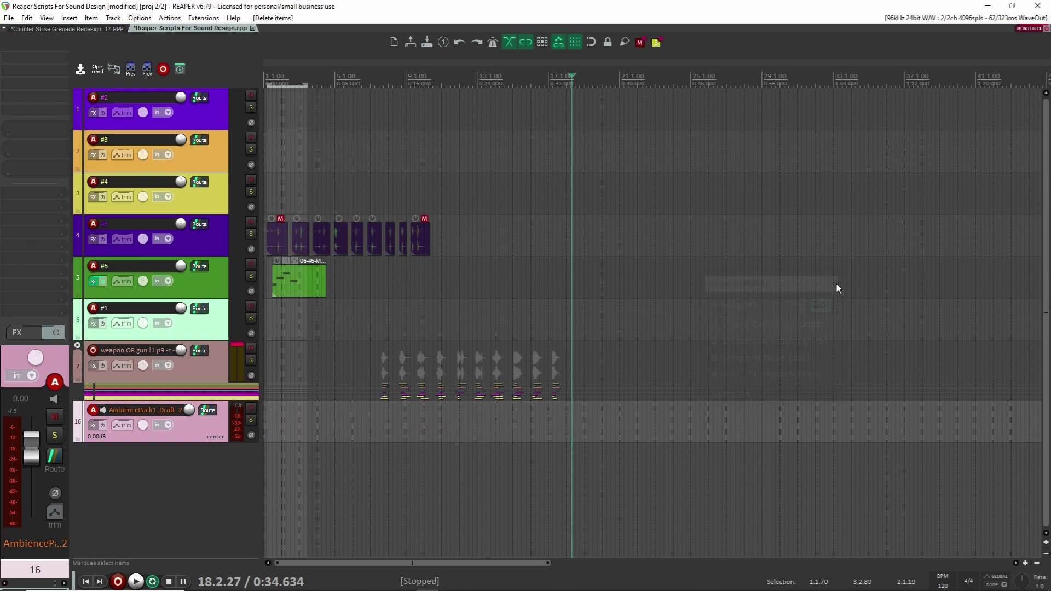
{"action": "left_click", "coordinate": [764, 405]}
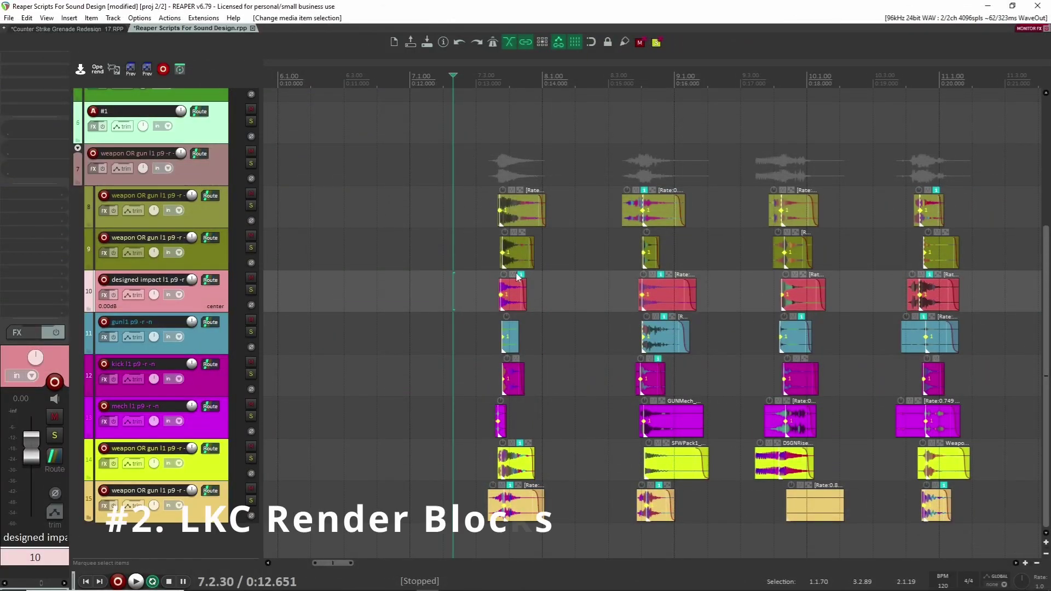
{"action": "left_click_drag", "start_coordinate": [428, 154], "coordinate": [566, 544]}
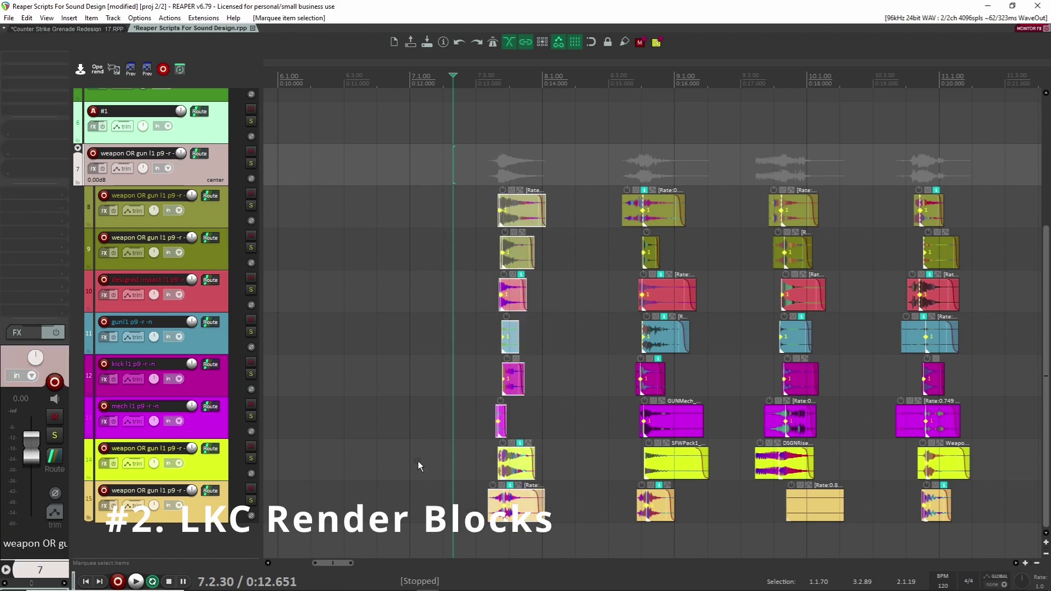
{"action": "left_click", "coordinate": [463, 228]}
{"action": "scroll", "coordinate": [476, 263], "scroll_direction": "up", "scroll_amount": 3}
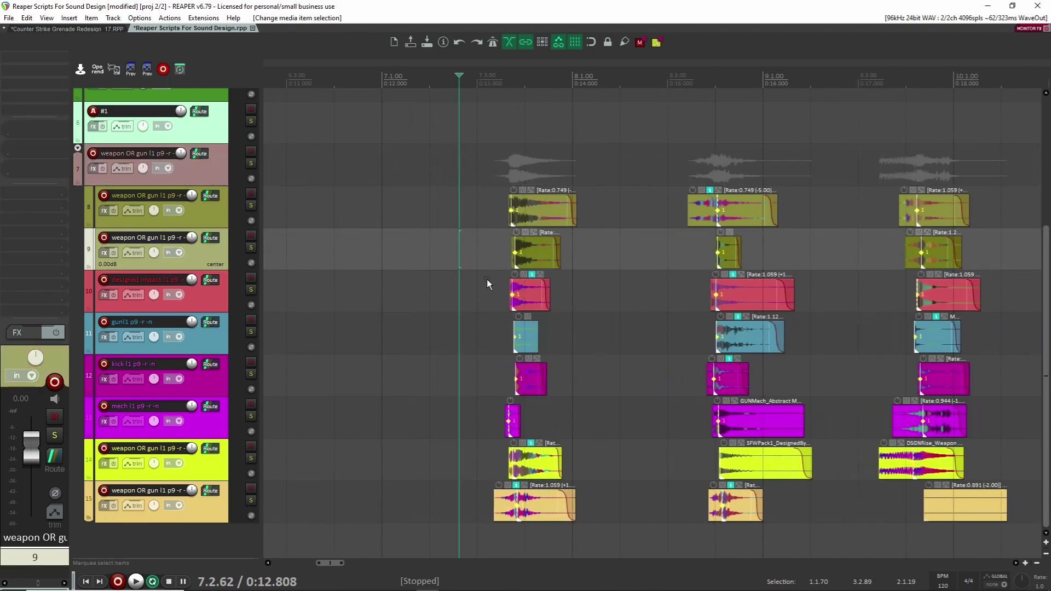
Pack the first weapon variation's items on tracks 8 to 15 into an LKC render block and select the block's header item.
{"action": "left_click_drag", "start_coordinate": [454, 164], "coordinate": [676, 569]}
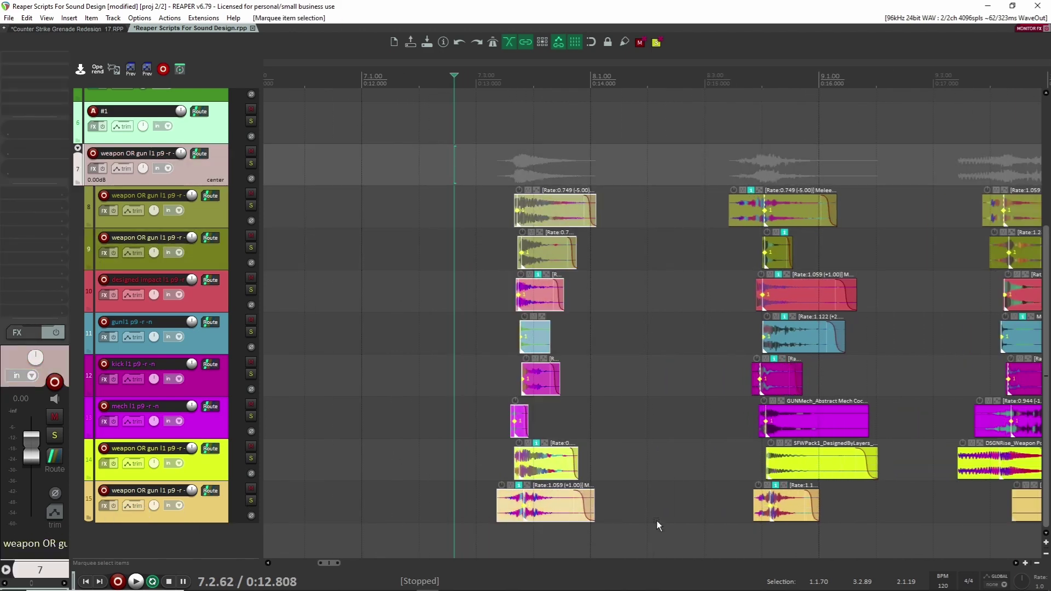
{"action": "key", "text": "b"}
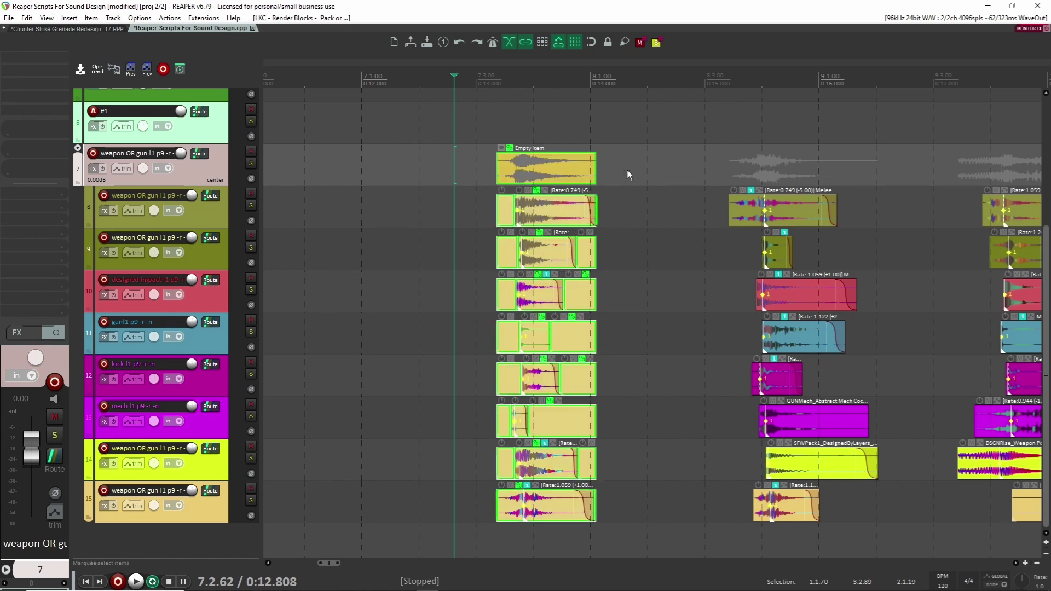
{"action": "left_click", "coordinate": [552, 185]}
{"action": "key", "text": "r"}
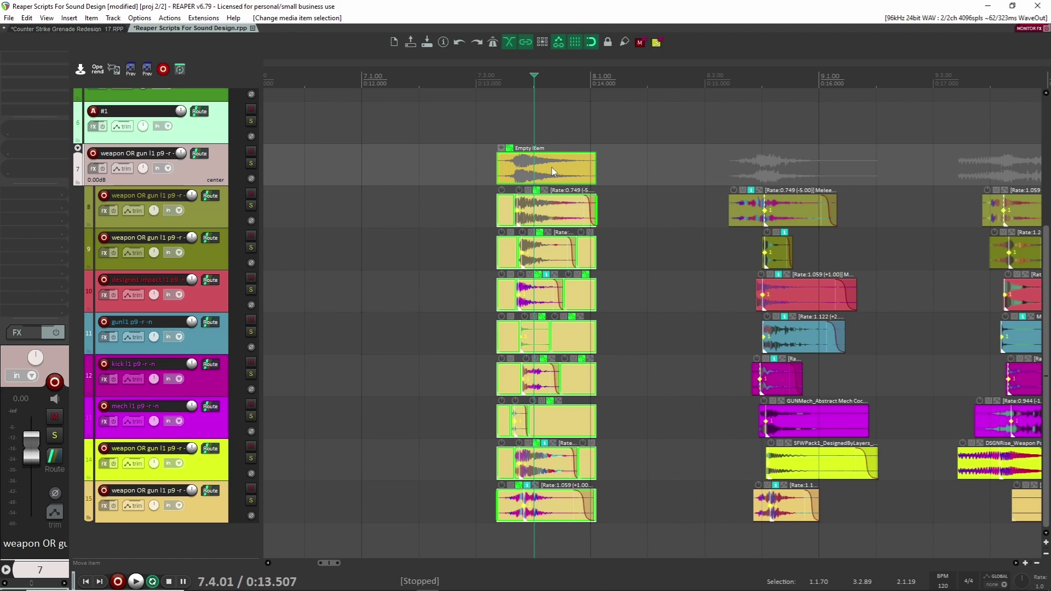
Move the first variation's render block slightly earlier in time by its header item on track 7, keeping it selected.
{"action": "left_click_drag", "start_coordinate": [552, 172], "coordinate": [509, 174]}
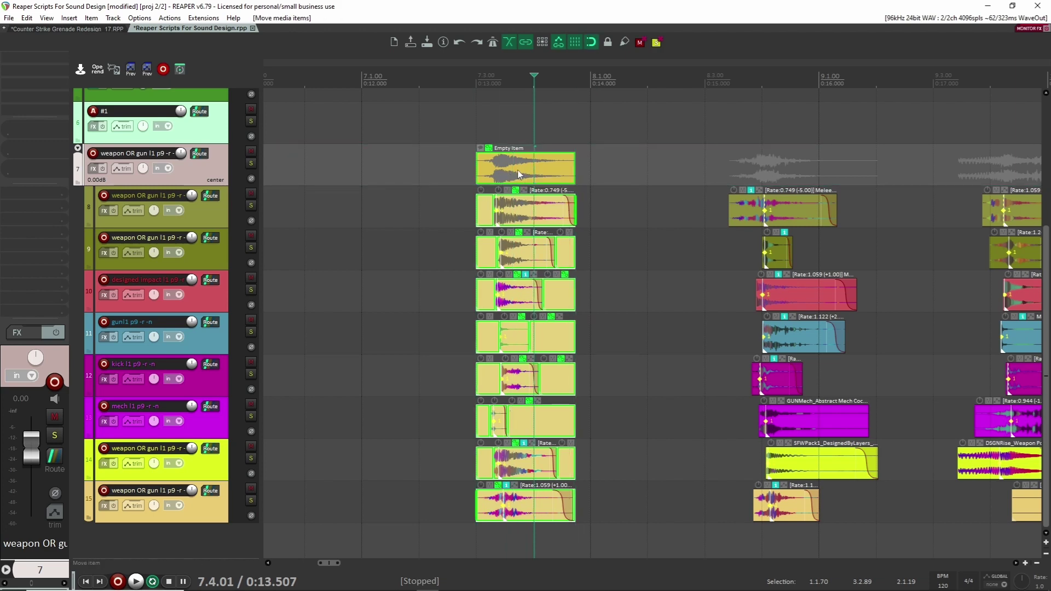
{"action": "mouse_move", "coordinate": [527, 172]}
{"action": "left_mouse_down"}
{"action": "mouse_move", "coordinate": [456, 168]}
{"action": "mouse_move", "coordinate": [511, 164]}
{"action": "mouse_move", "coordinate": [417, 172]}
{"action": "mouse_move", "coordinate": [538, 176]}
{"action": "left_mouse_up"}
{"action": "left_click", "coordinate": [635, 163]}
{"action": "scroll", "coordinate": [515, 163], "scroll_direction": "down", "scroll_amount": 3}
{"action": "left_click", "coordinate": [523, 166]}
{"action": "scroll", "coordinate": [557, 267], "scroll_direction": "up", "scroll_amount": 3}
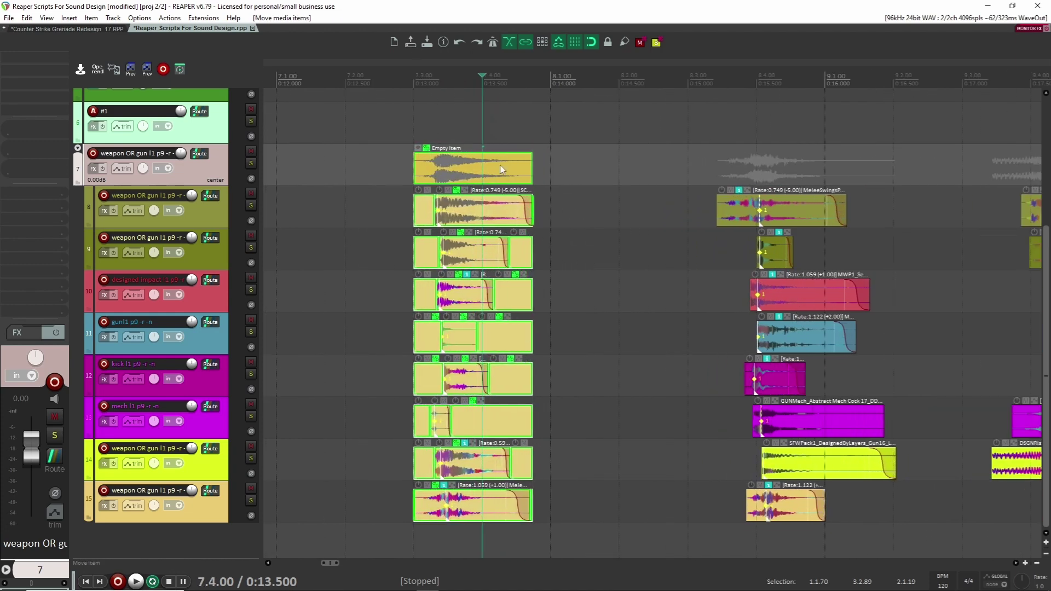
Pack the second and third variations' items on tracks 8 to 15 into separate render blocks and shift the third block slightly earlier.
{"action": "scroll", "coordinate": [595, 303], "scroll_direction": "down", "scroll_amount": 3}
{"action": "scroll", "coordinate": [613, 284], "scroll_direction": "right", "scroll_amount": 2}
{"action": "left_click_drag", "start_coordinate": [554, 154], "coordinate": [635, 518]}
{"action": "key", "text": "g"}
{"action": "left_click_drag", "start_coordinate": [708, 161], "coordinate": [794, 522]}
{"action": "key", "text": "g"}
{"action": "mouse_move", "coordinate": [734, 174]}
{"action": "left_mouse_down"}
{"action": "mouse_move", "coordinate": [748, 174]}
{"action": "mouse_move", "coordinate": [718, 174]}
{"action": "left_mouse_up"}
{"action": "scroll", "coordinate": [701, 213], "scroll_direction": "down", "scroll_amount": 2}
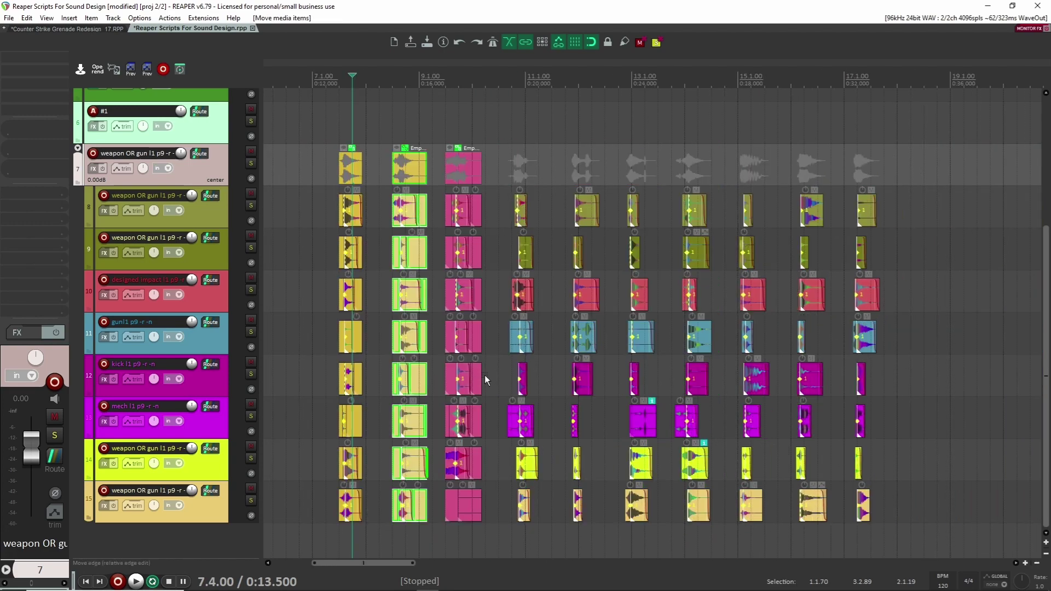
Select the ninth variation's items on tracks 8 to 15, open Variator, and fit the time selection to them.
{"action": "scroll", "coordinate": [834, 220], "scroll_direction": "up", "scroll_amount": 5}
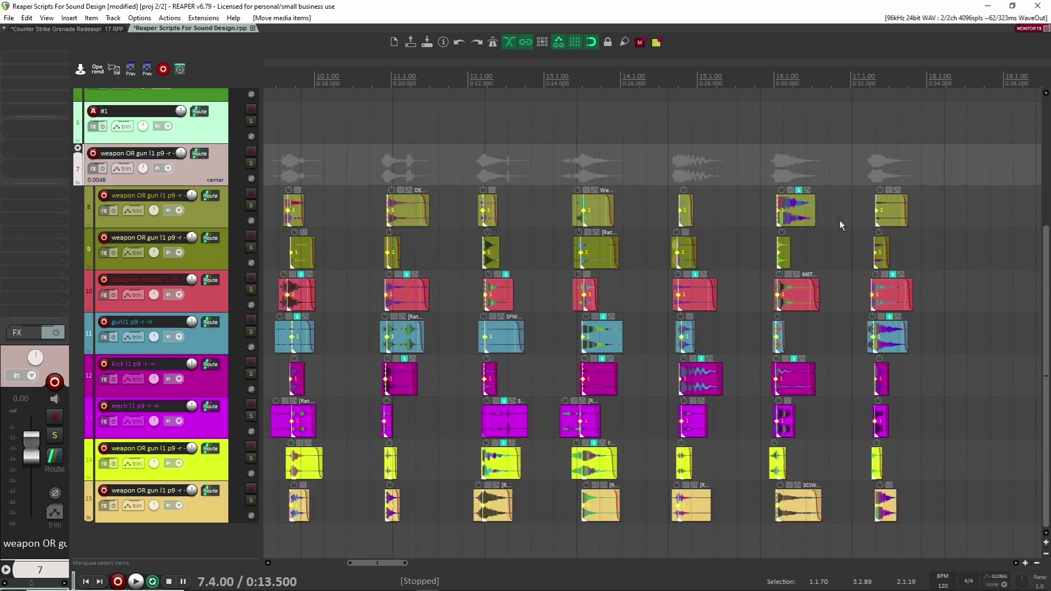
{"action": "left_click_drag", "start_coordinate": [652, 122], "coordinate": [805, 531]}
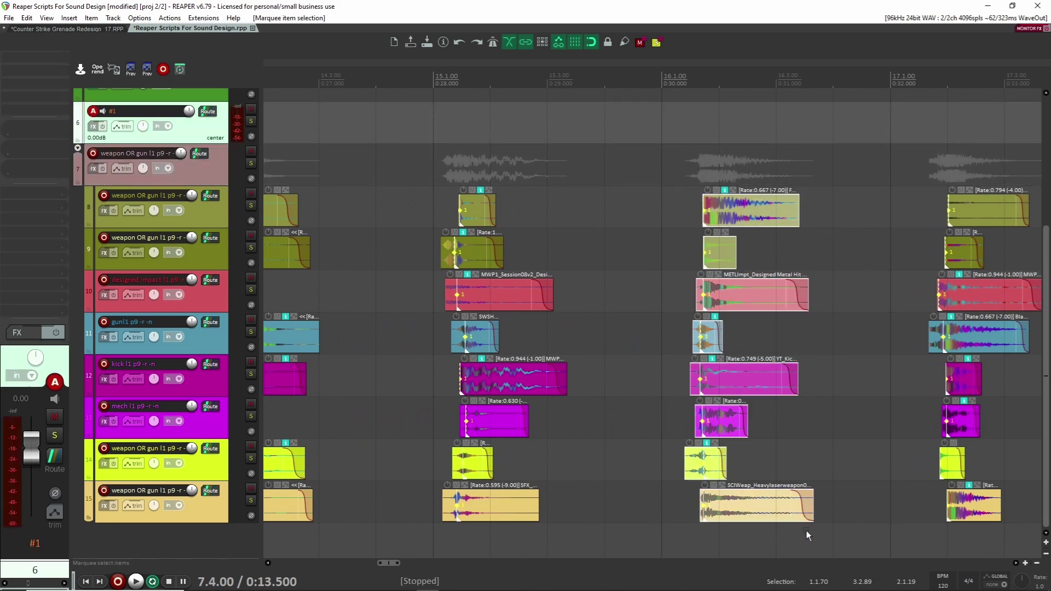
{"action": "key", "text": "v"}
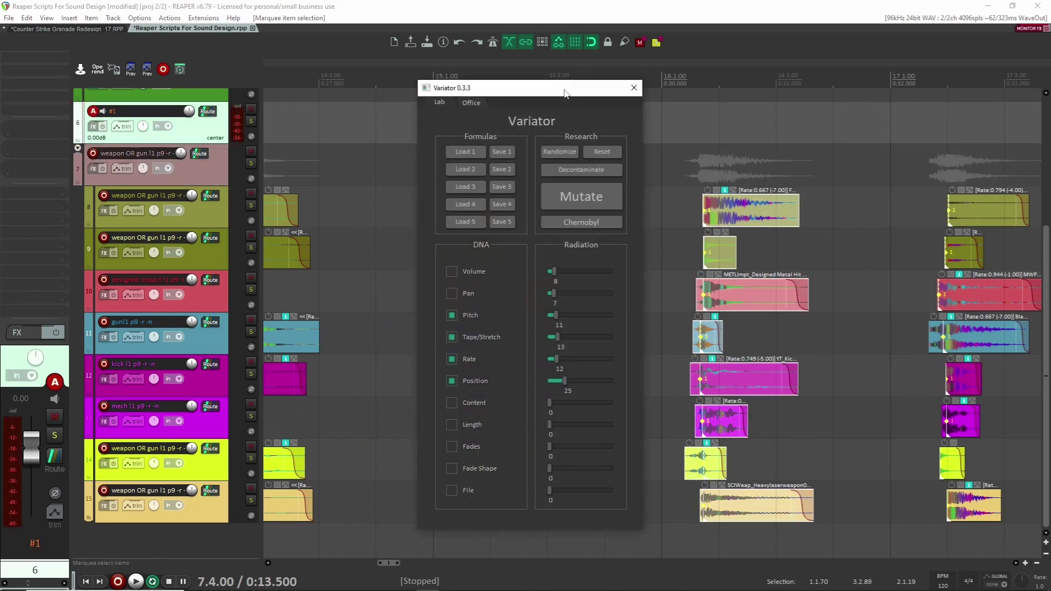
{"action": "left_click_drag", "start_coordinate": [566, 93], "coordinate": [588, 53]}
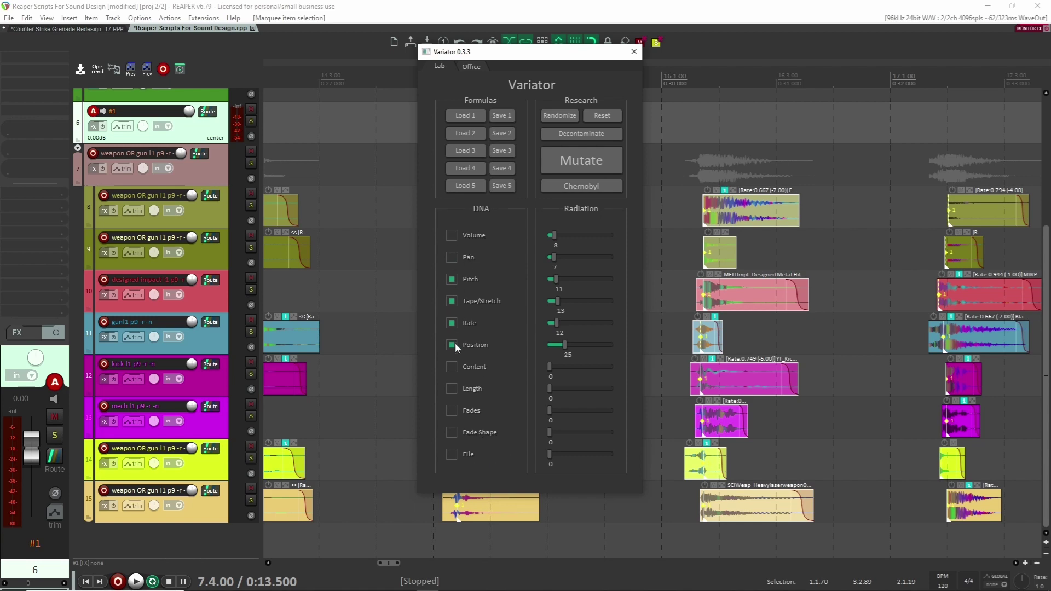
{"action": "left_click_drag", "start_coordinate": [696, 145], "coordinate": [828, 517]}
{"action": "key", "text": "t"}
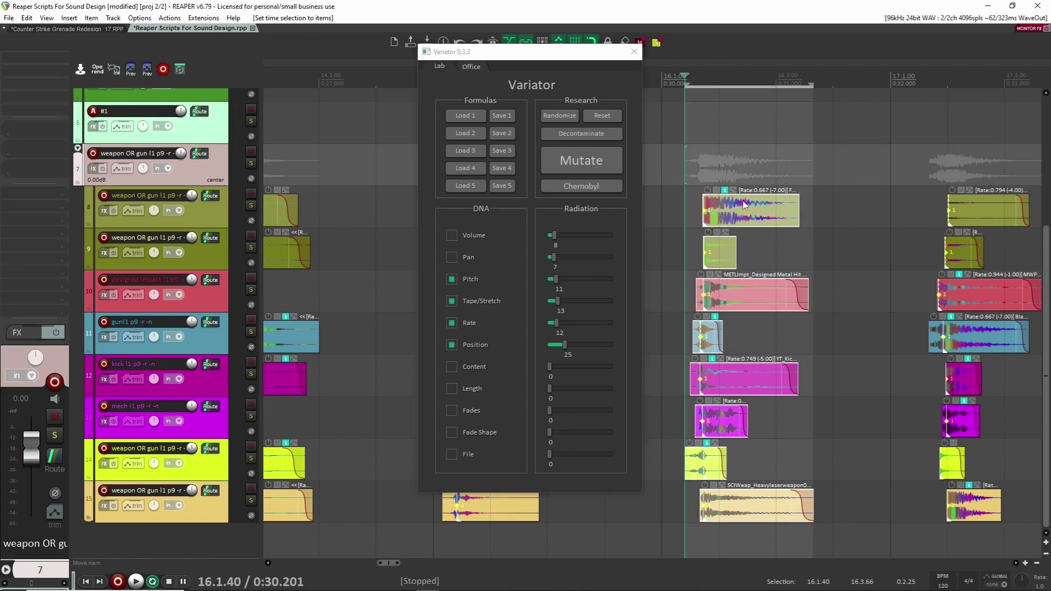
Limit Variator's DNA to Position and mutate the ninth variation's item on track 8 three times.
{"action": "left_click", "coordinate": [721, 208]}
{"action": "left_click", "coordinate": [451, 322]}
{"action": "left_click", "coordinate": [451, 279]}
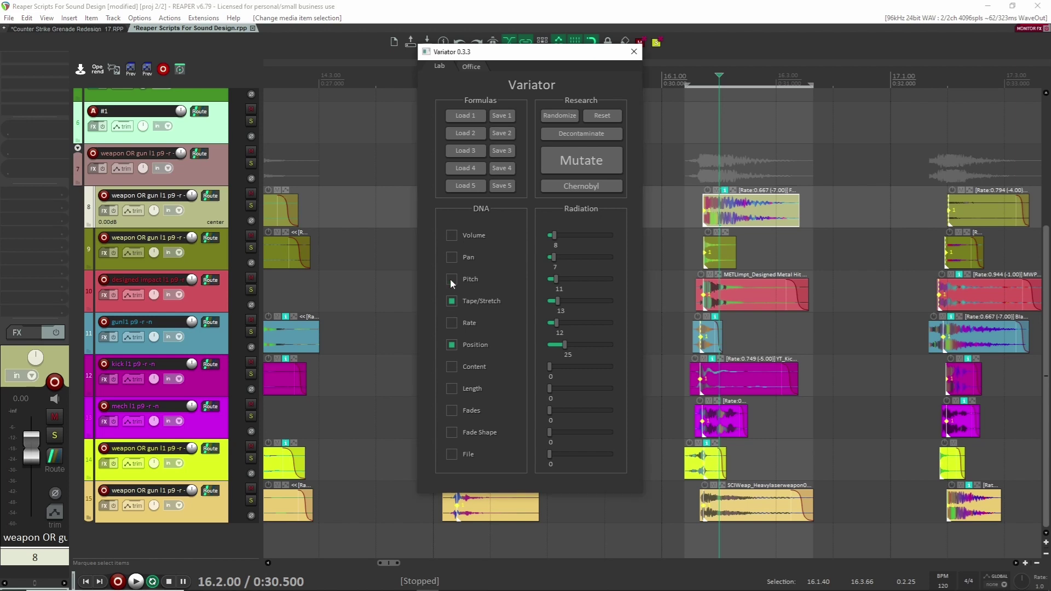
{"action": "left_click", "coordinate": [451, 301]}
{"action": "left_click", "coordinate": [597, 164]}
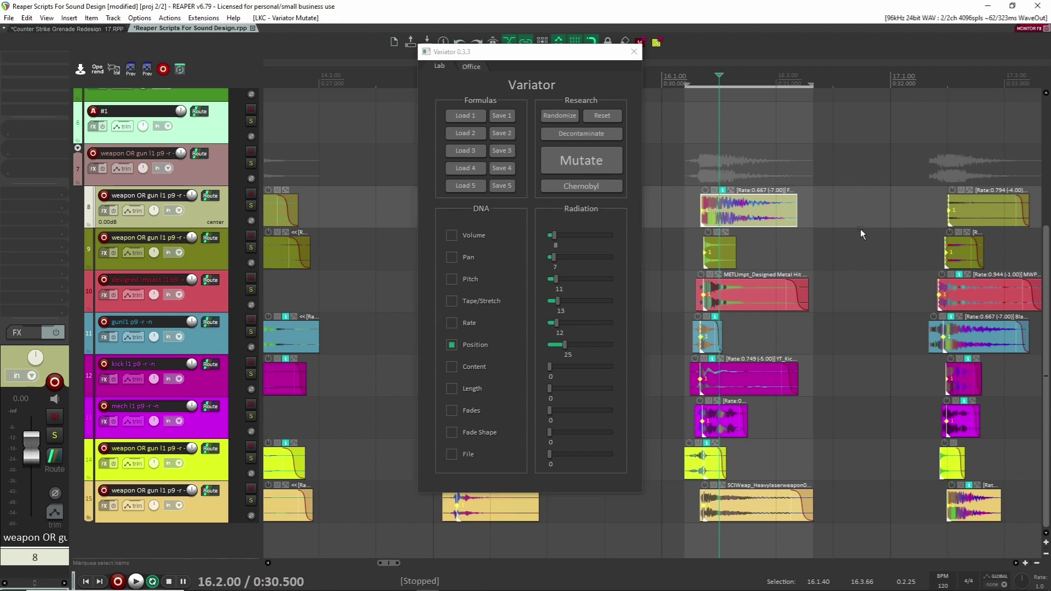
{"action": "left_click", "coordinate": [601, 159]}
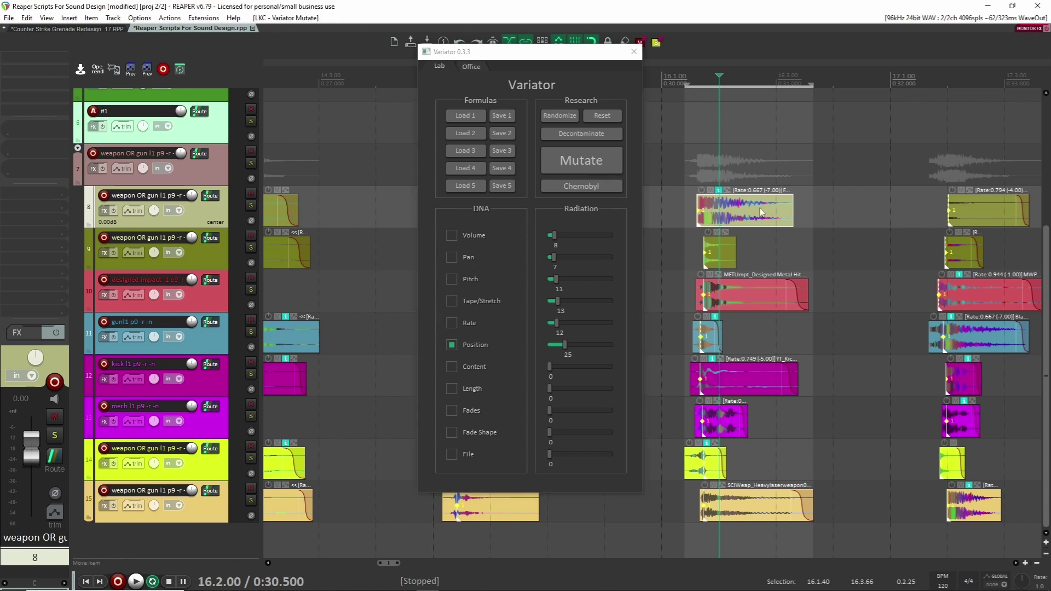
{"action": "left_click", "coordinate": [611, 159]}
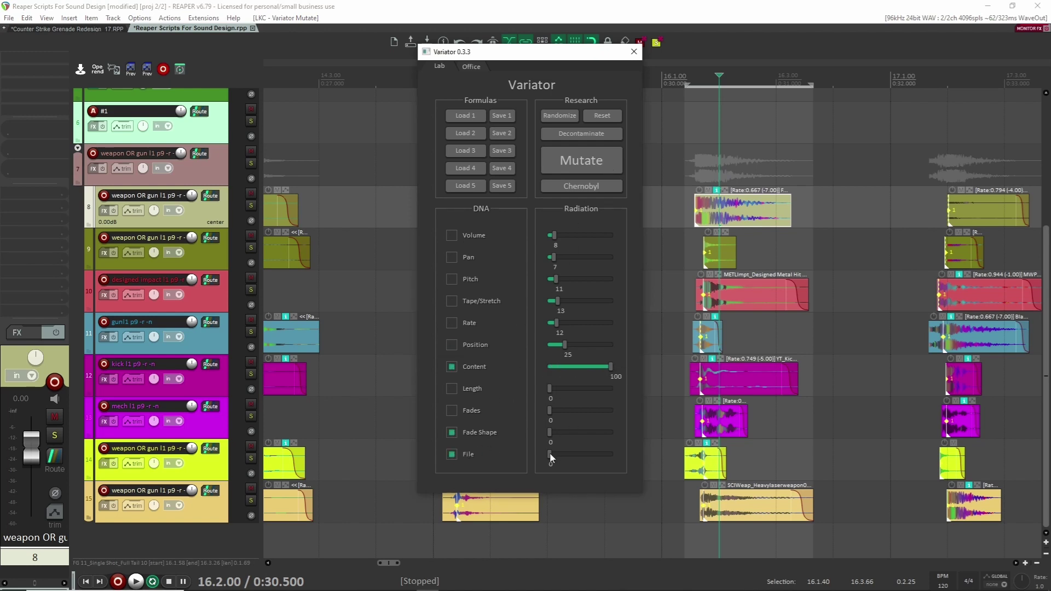
Set Variator's File radiation to 100 and disable Content and Fade Shape so only File is varied.
{"action": "left_click_drag", "start_coordinate": [550, 453], "coordinate": [619, 370]}
{"action": "left_click", "coordinate": [452, 367]}
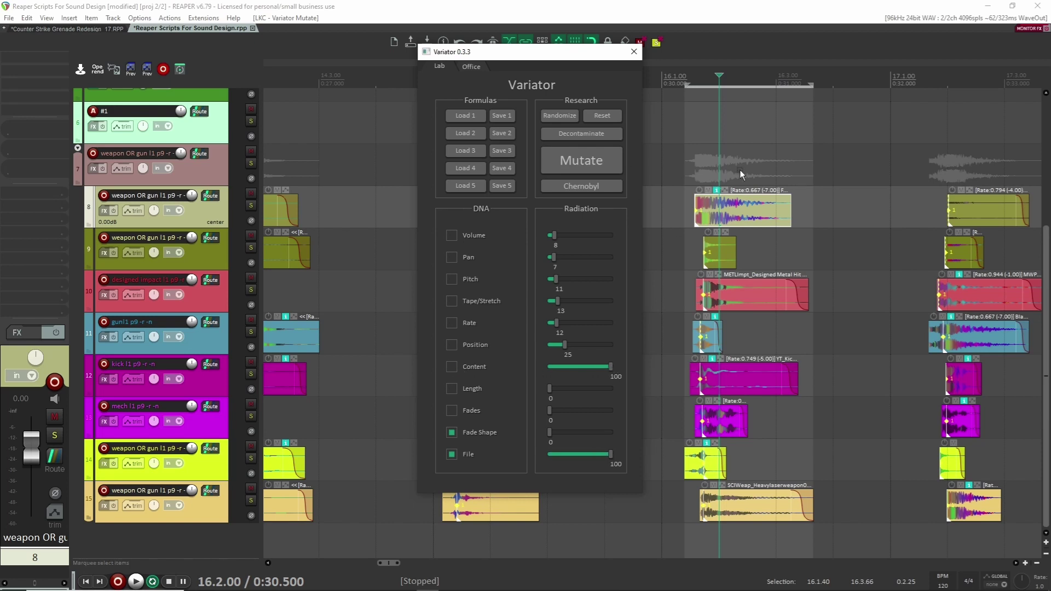
{"action": "left_click", "coordinate": [451, 432]}
Reselect the ninth variation's item on track 8 and mutate its source file several times.
{"action": "left_click", "coordinate": [727, 212]}
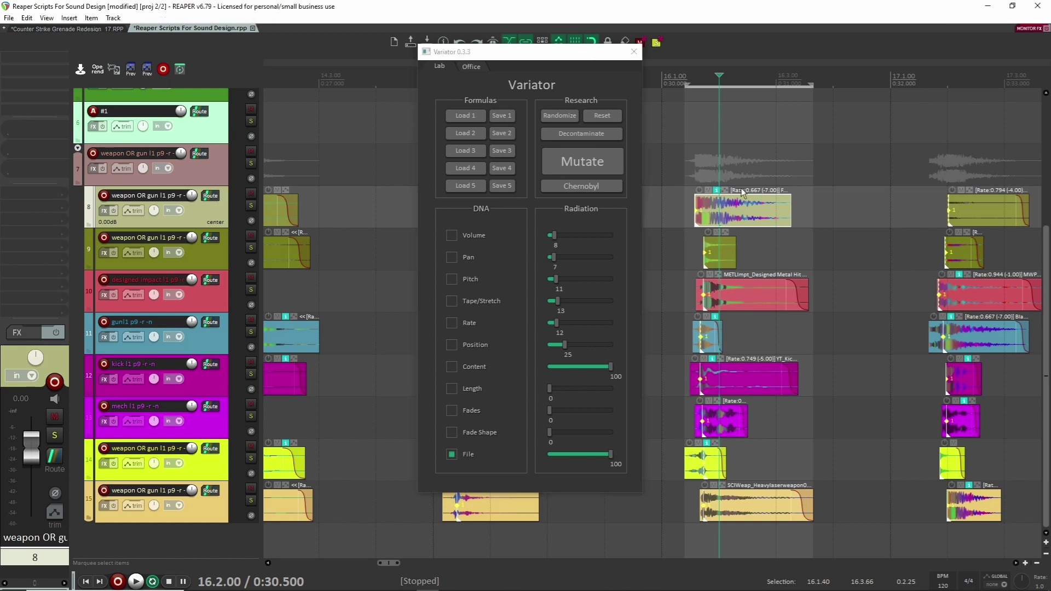
{"action": "left_click", "coordinate": [799, 212]}
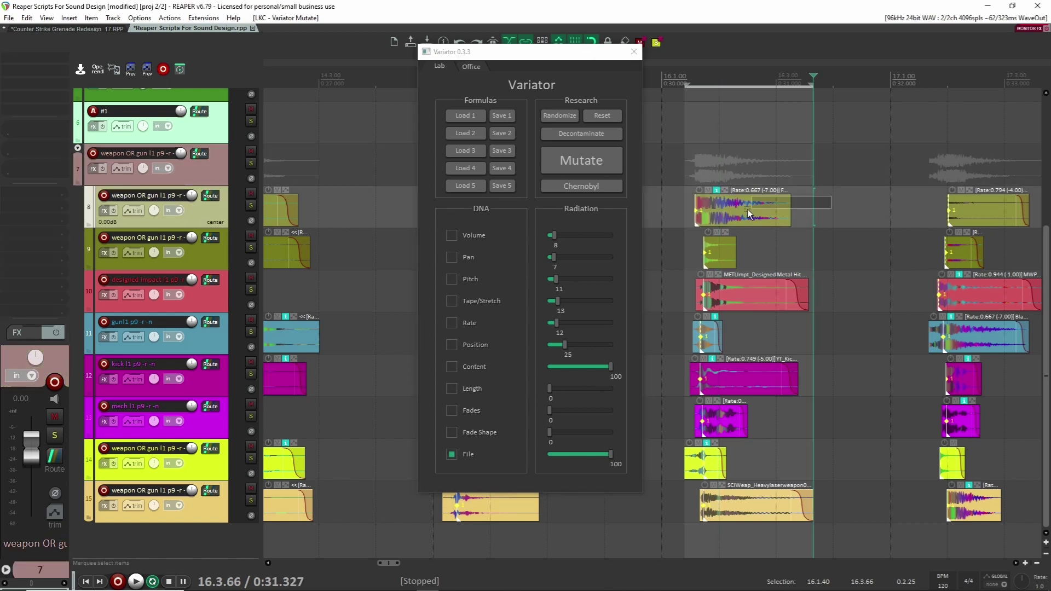
{"action": "left_click", "coordinate": [597, 169]}
{"action": "left_click", "coordinate": [596, 163]}
{"action": "left_click", "coordinate": [593, 160]}
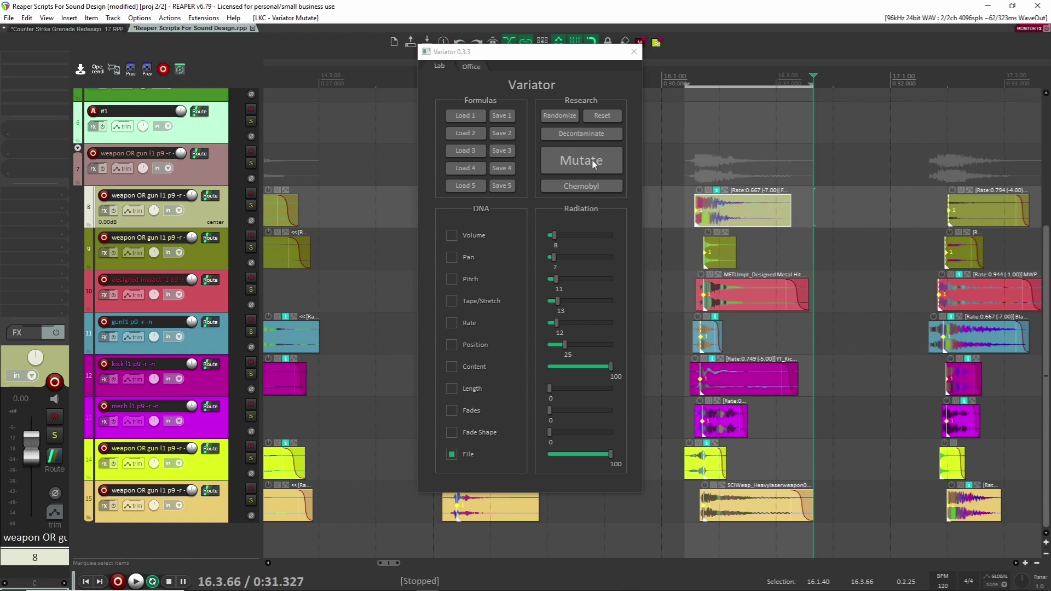
{"action": "left_click", "coordinate": [593, 160]}
Continue mutating the track 8 item until its source file is FG 11_Spray FX_Full Tail 2.1.
{"action": "left_click", "coordinate": [685, 170]}
{"action": "scroll", "coordinate": [714, 175], "scroll_direction": "up", "scroll_amount": 2}
{"action": "left_click", "coordinate": [714, 175]}
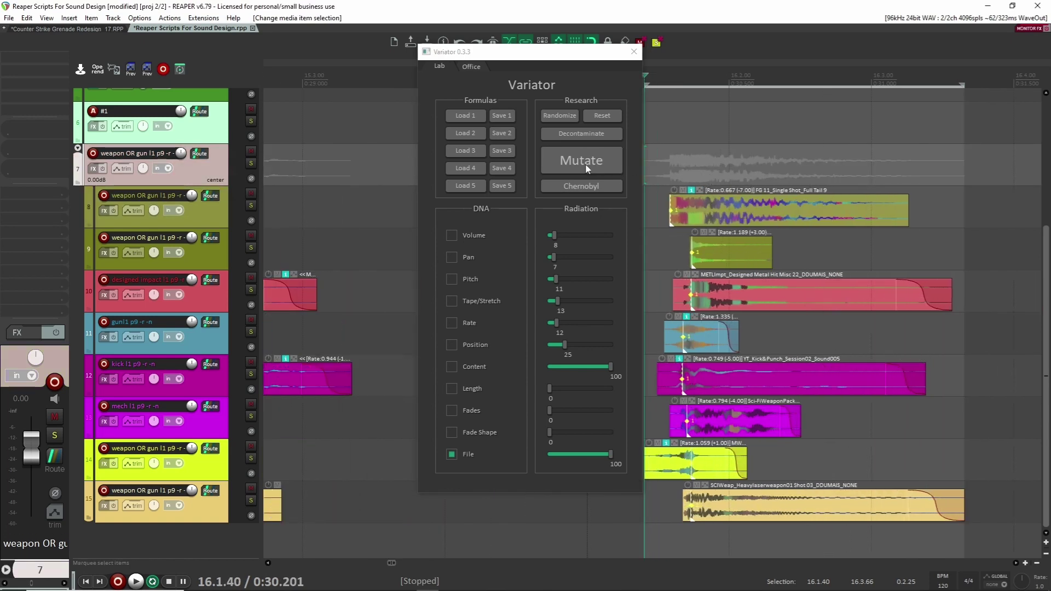
{"action": "left_click", "coordinate": [593, 163]}
{"action": "scroll", "coordinate": [802, 179], "scroll_direction": "up", "scroll_amount": 1}
{"action": "left_click", "coordinate": [612, 162]}
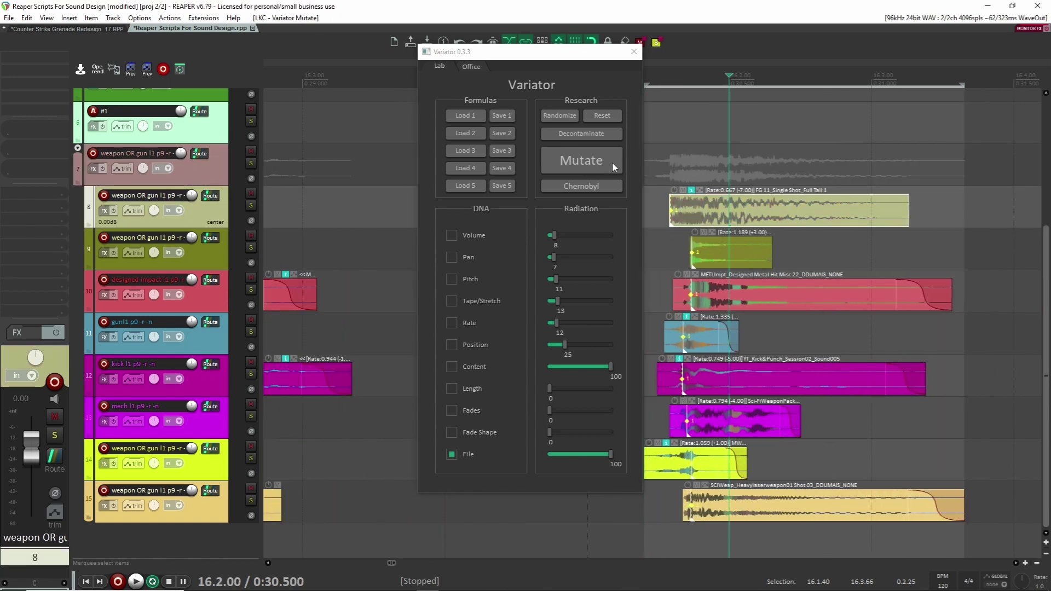
{"action": "left_click", "coordinate": [605, 164]}
{"action": "left_click", "coordinate": [602, 165]}
{"action": "left_click", "coordinate": [599, 165]}
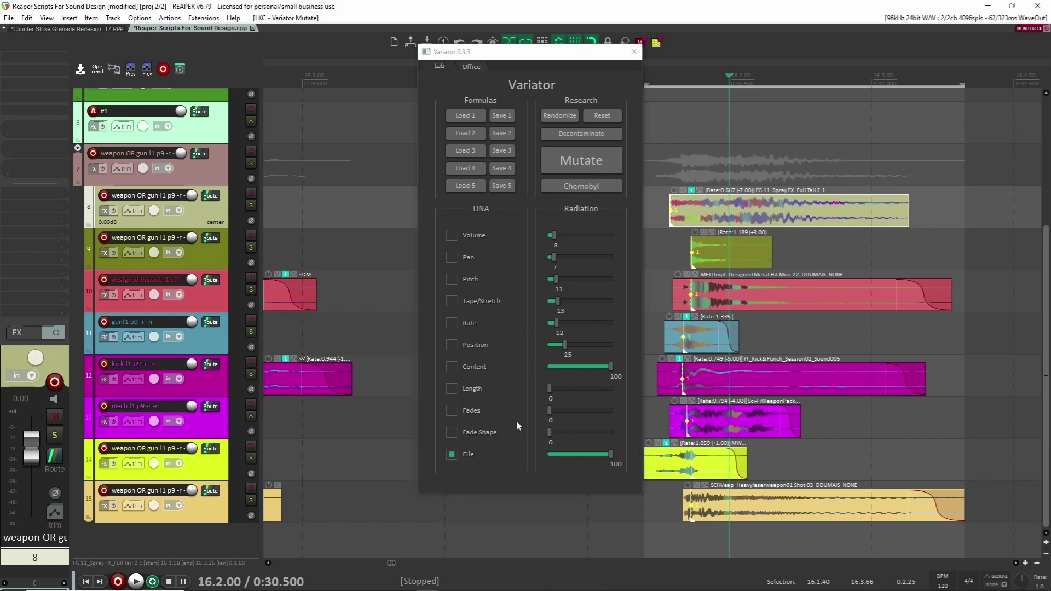
Switch Variator's DNA from File to Content and slip the audio content inside the track 8 item.
{"action": "left_click", "coordinate": [451, 454]}
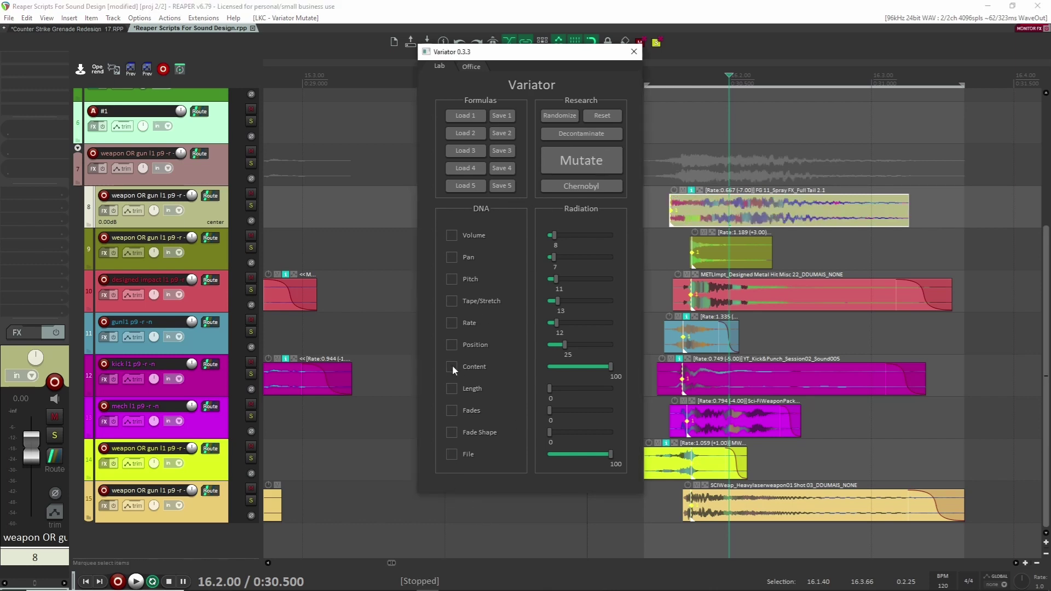
{"action": "left_click", "coordinate": [452, 365]}
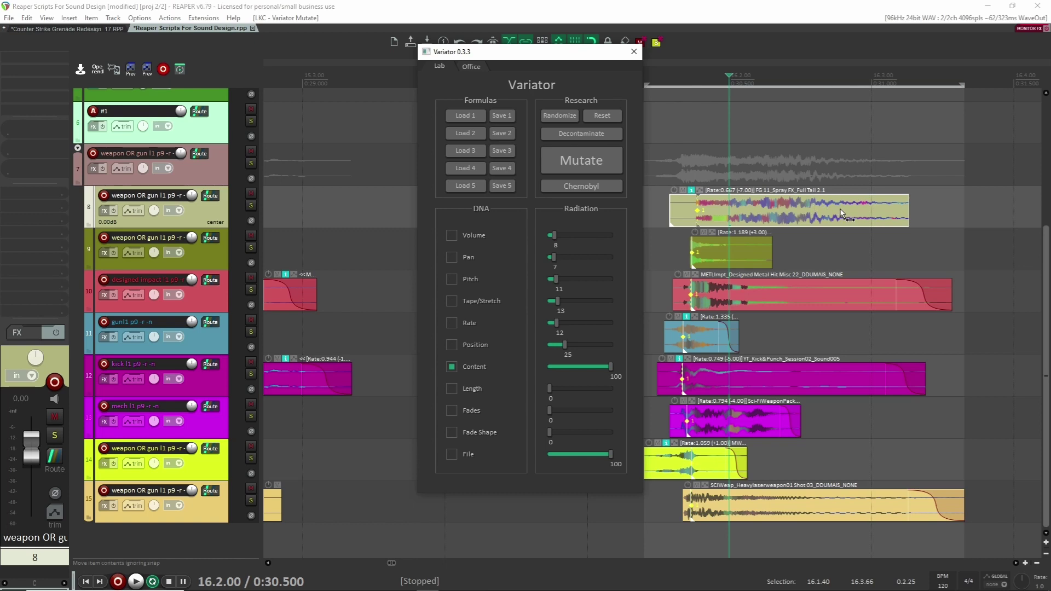
{"action": "mouse_move", "coordinate": [821, 207]}
{"action": "left_mouse_down"}
{"action": "mouse_move", "coordinate": [780, 201]}
{"action": "mouse_move", "coordinate": [916, 202]}
{"action": "mouse_move", "coordinate": [816, 197]}
{"action": "left_mouse_up"}
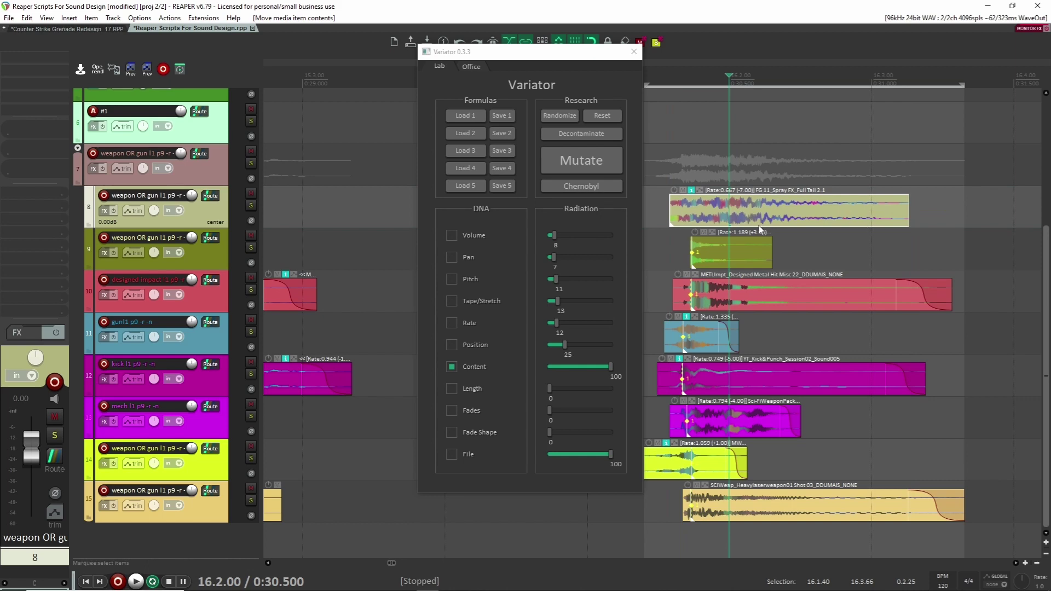
Disable Content in Variator and set the Content and File radiation amounts to 0.
{"action": "left_click", "coordinate": [466, 374]}
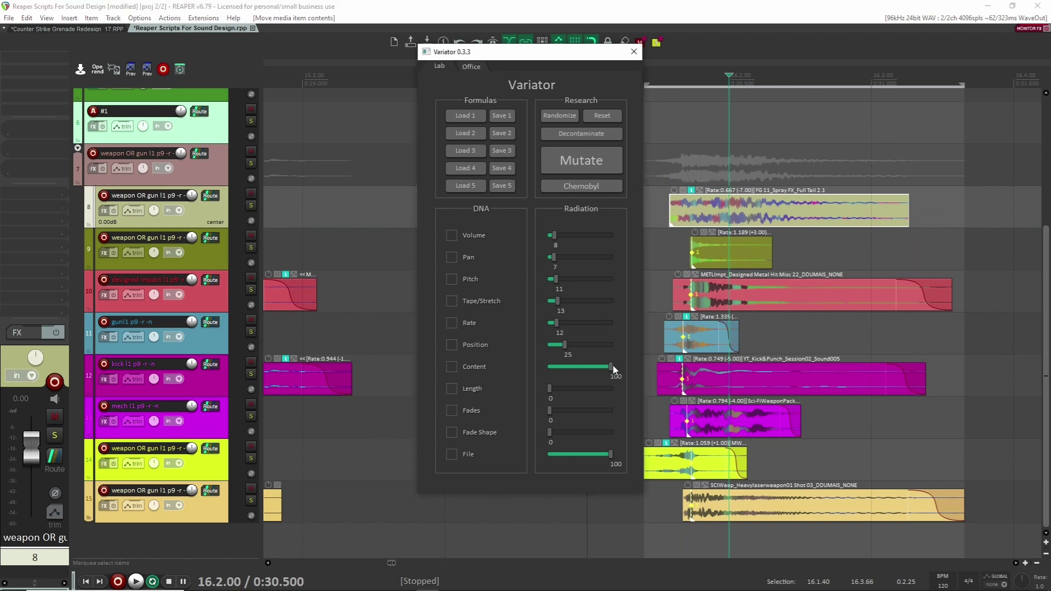
{"action": "left_click_drag", "start_coordinate": [611, 367], "coordinate": [445, 388]}
{"action": "left_click_drag", "start_coordinate": [608, 451], "coordinate": [512, 452]}
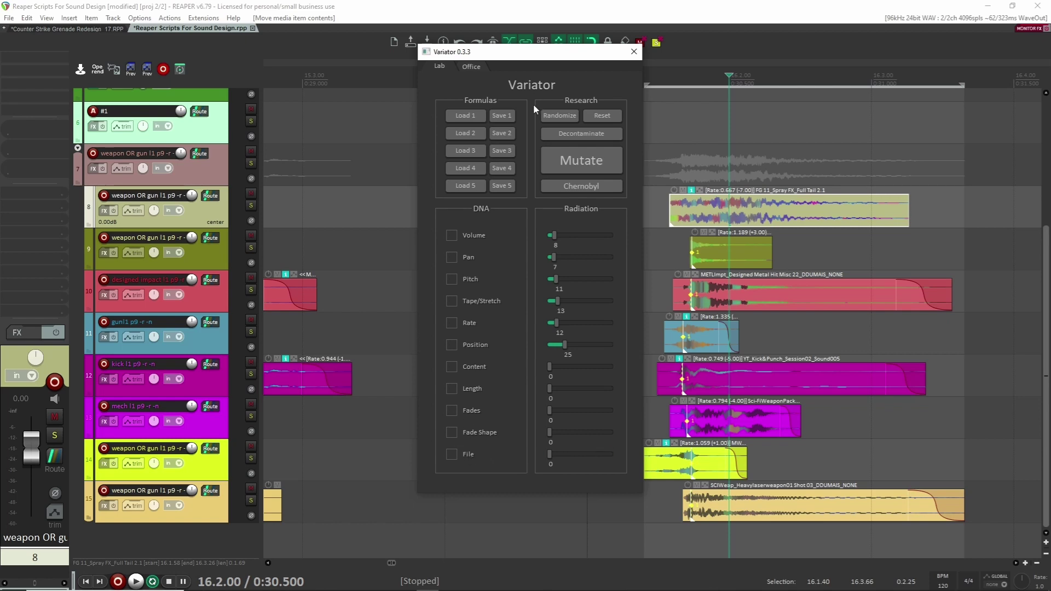
Compare Variator's saved formulas 1 and 2, leave formula 1 loaded, and close Variator.
{"action": "left_click", "coordinate": [467, 118]}
{"action": "left_click", "coordinate": [473, 136]}
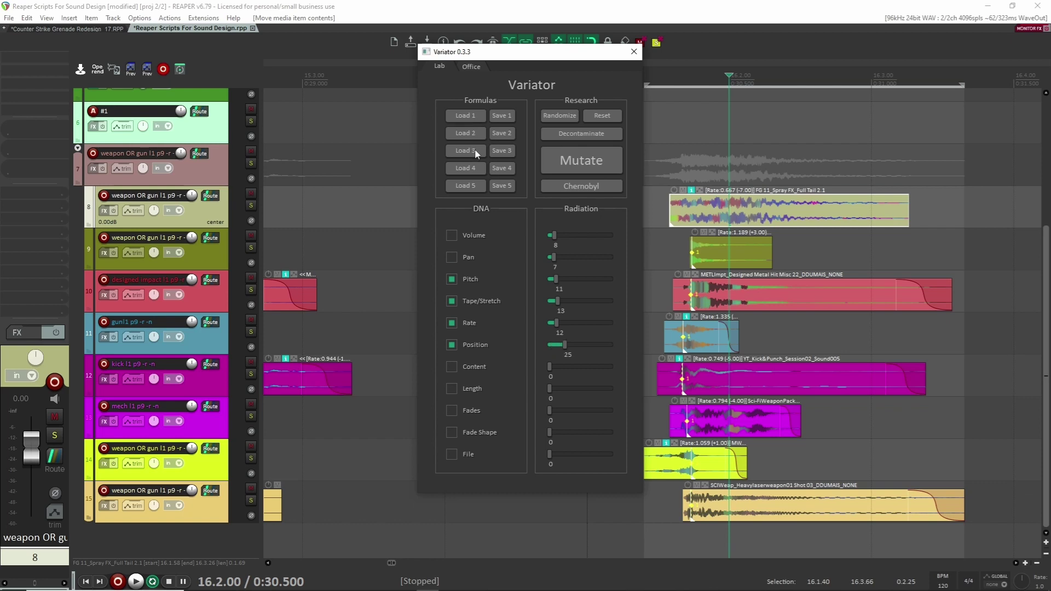
{"action": "left_click", "coordinate": [463, 119]}
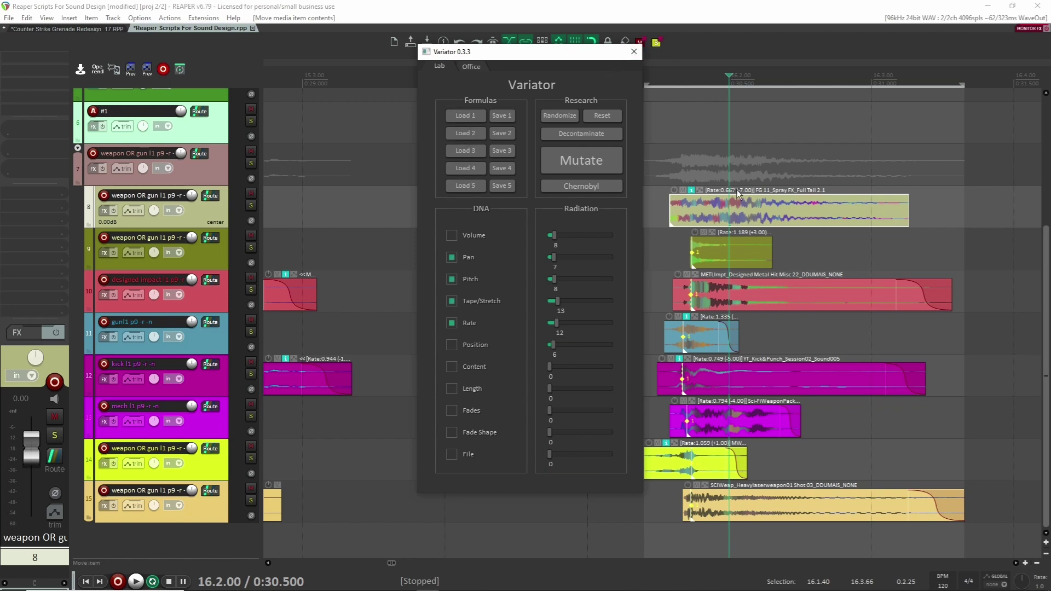
{"action": "left_click", "coordinate": [633, 52]}
Select all the ninth variation's items on tracks 8 to 15 and mutate them once in Variator with formula 1.
{"action": "scroll", "coordinate": [613, 205], "scroll_direction": "down", "scroll_amount": 1}
{"action": "scroll", "coordinate": [584, 180], "scroll_direction": "down", "scroll_amount": 2}
{"action": "left_click", "coordinate": [583, 180]}
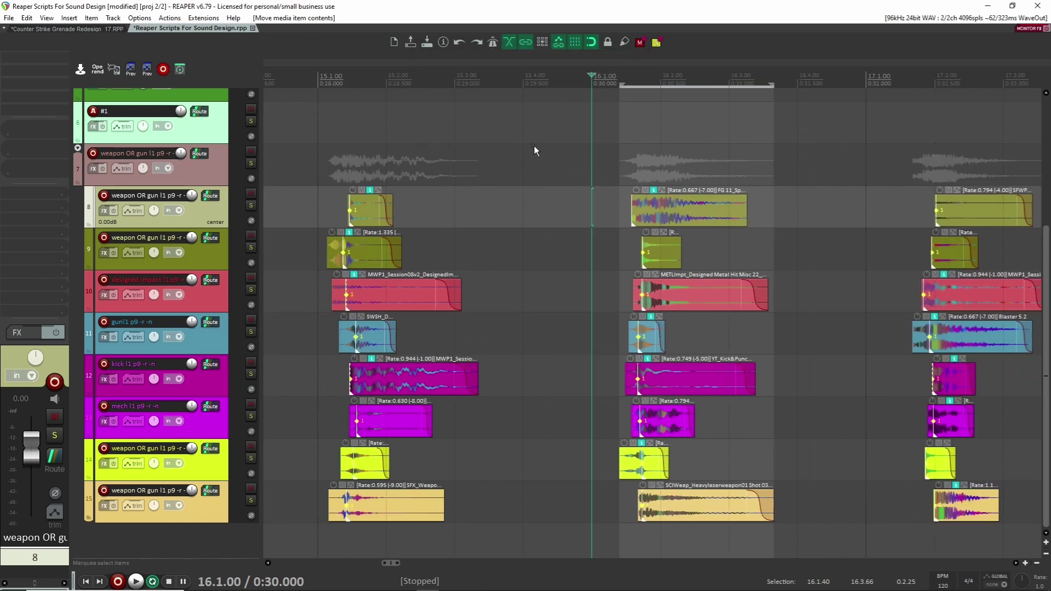
{"action": "left_click_drag", "start_coordinate": [534, 134], "coordinate": [763, 538]}
{"action": "key", "text": "v"}
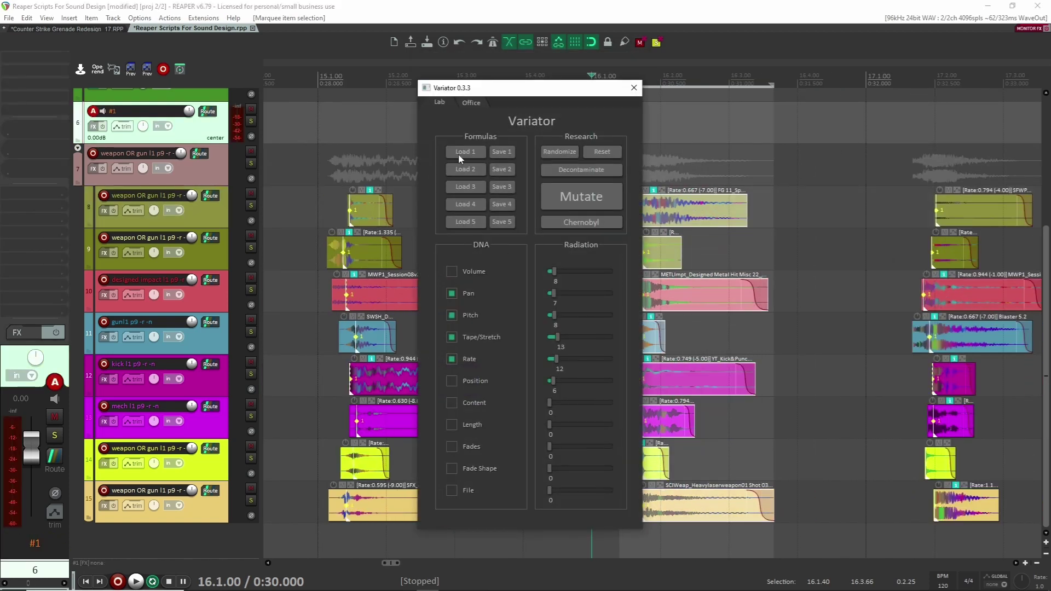
{"action": "left_click", "coordinate": [584, 196]}
{"action": "left_click", "coordinate": [633, 87]}
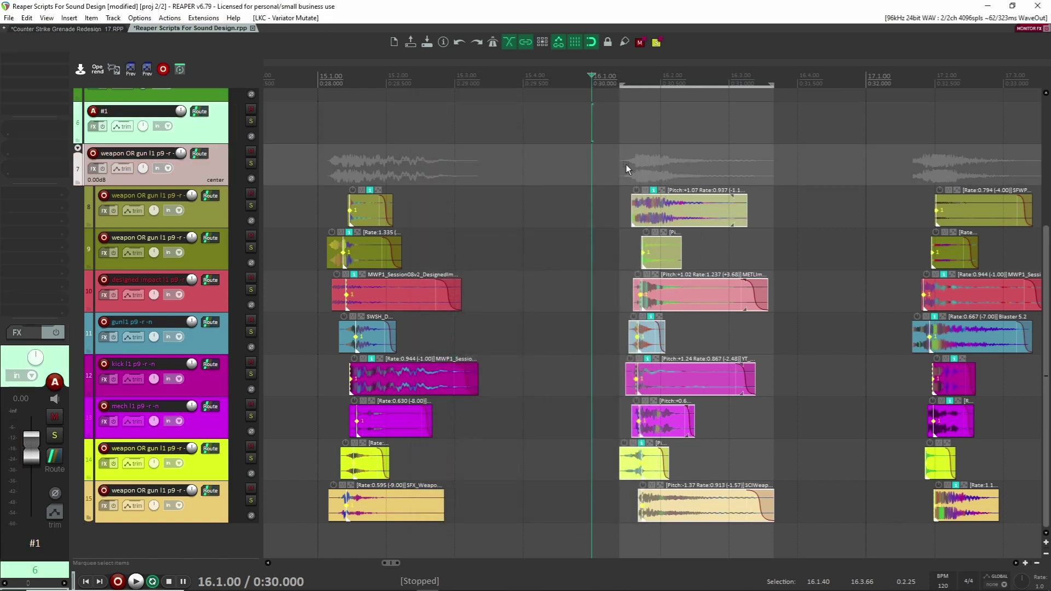
Try moving the mutated items earlier and copying them over the eighth variation, undo the copy, and move them back.
{"action": "left_click", "coordinate": [624, 163]}
{"action": "scroll", "coordinate": [626, 179], "scroll_direction": "down", "scroll_amount": 2}
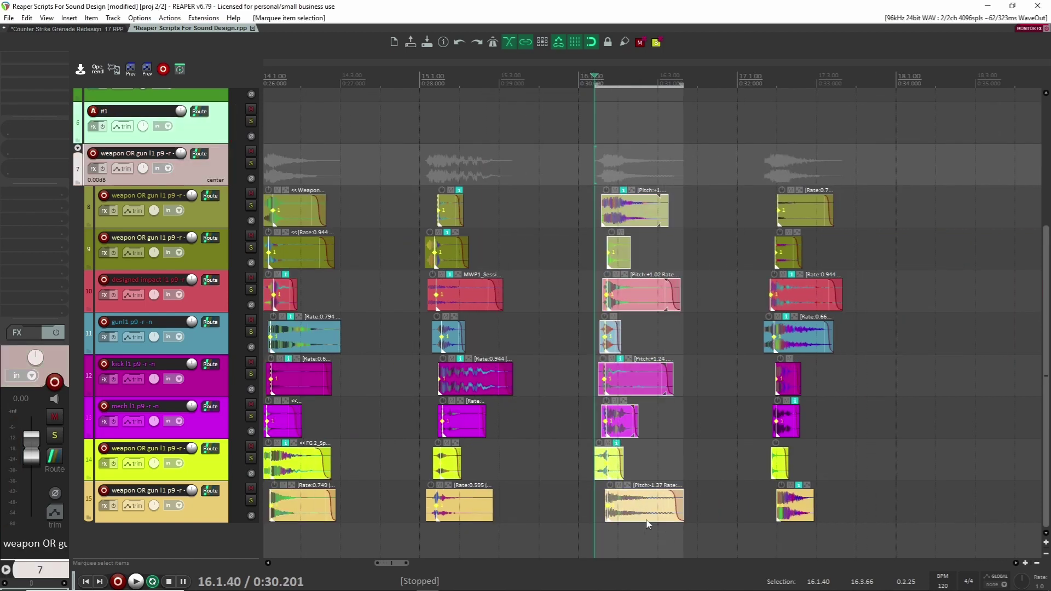
{"action": "left_click_drag", "start_coordinate": [647, 517], "coordinate": [618, 514]}
{"action": "left_click_drag", "start_coordinate": [579, 201], "coordinate": [446, 202], "text": "ctrl"}
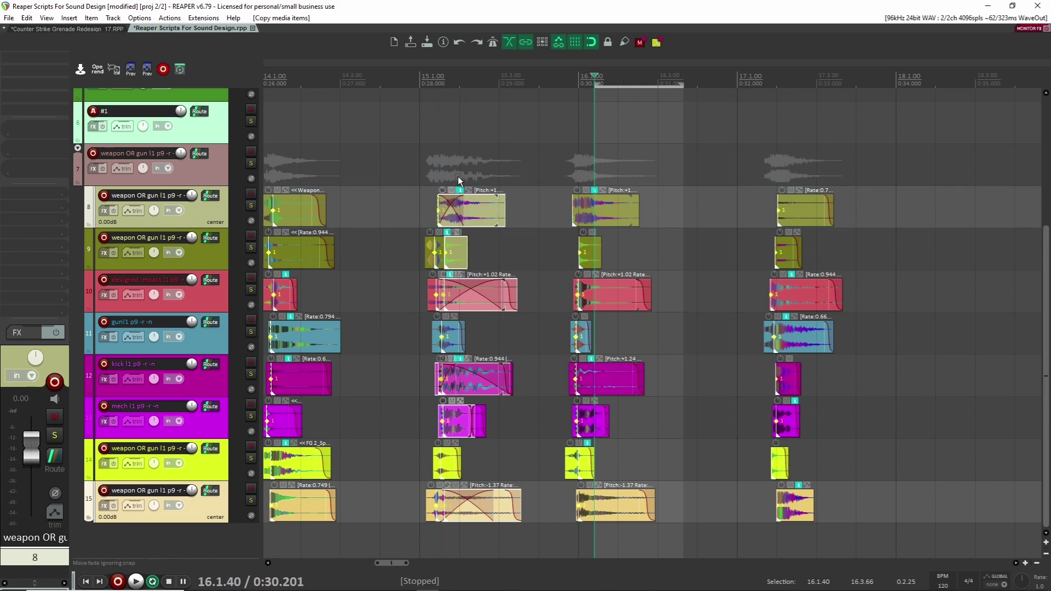
{"action": "key", "text": "ctrl+z"}
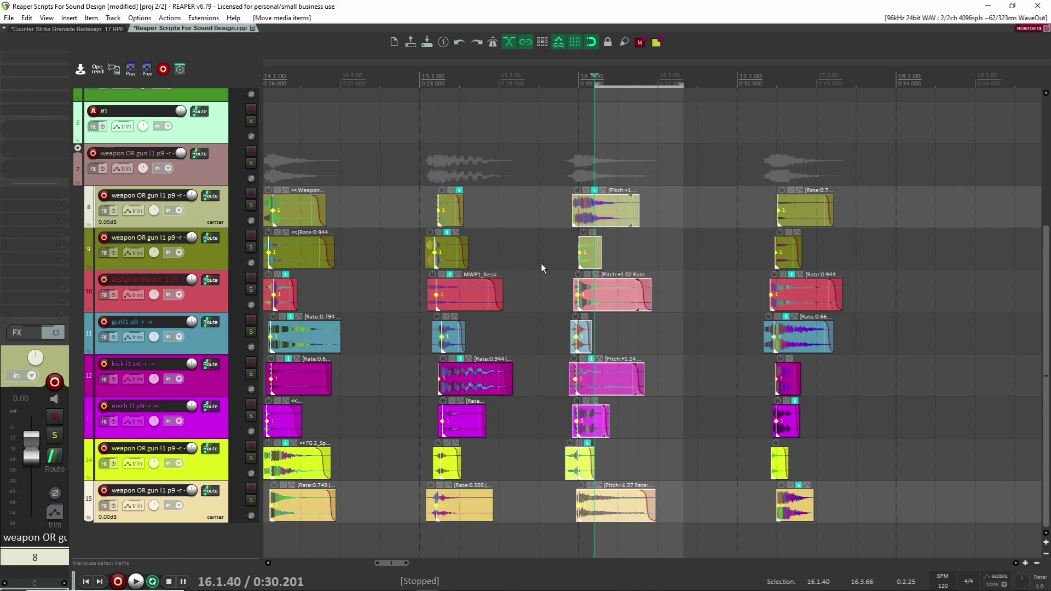
{"action": "left_click_drag", "start_coordinate": [577, 204], "coordinate": [607, 207]}
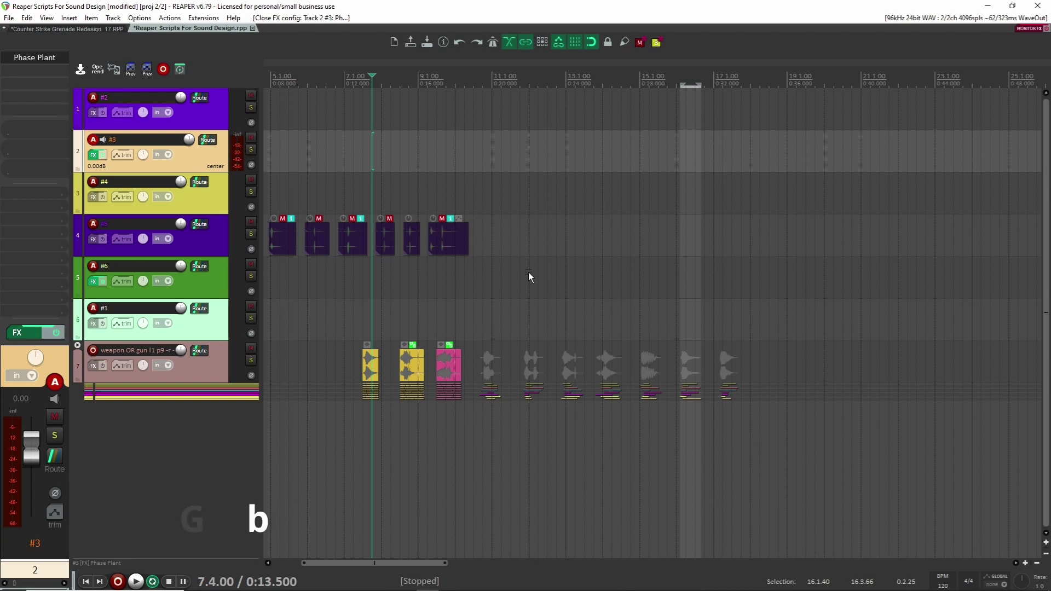
Show the Global Sampler strip above the arrangement and hide the mixer.
{"action": "key", "text": "alt+d"}
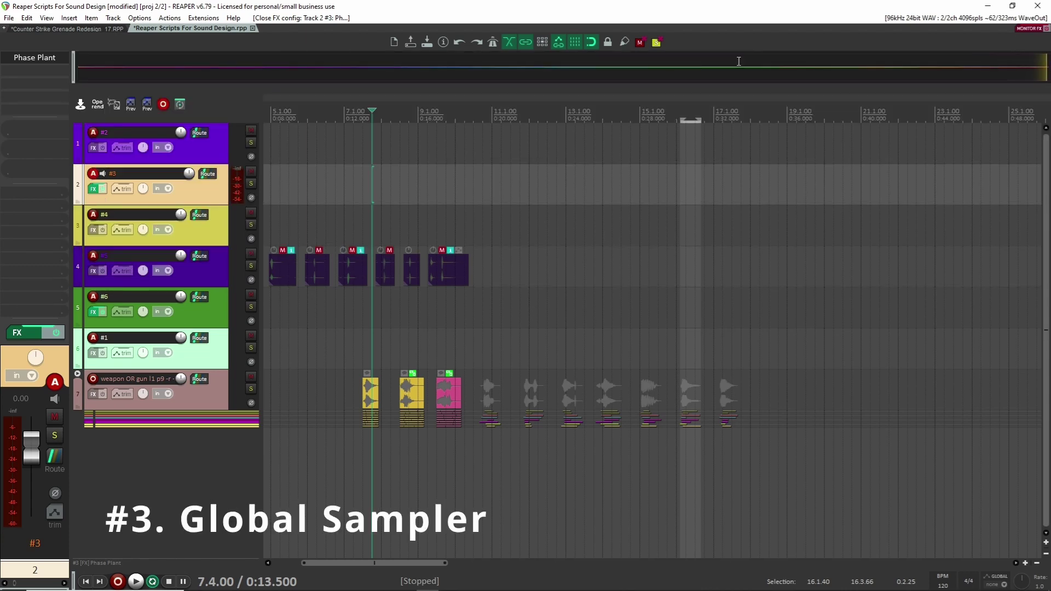
{"action": "key", "text": "ctrl+m"}
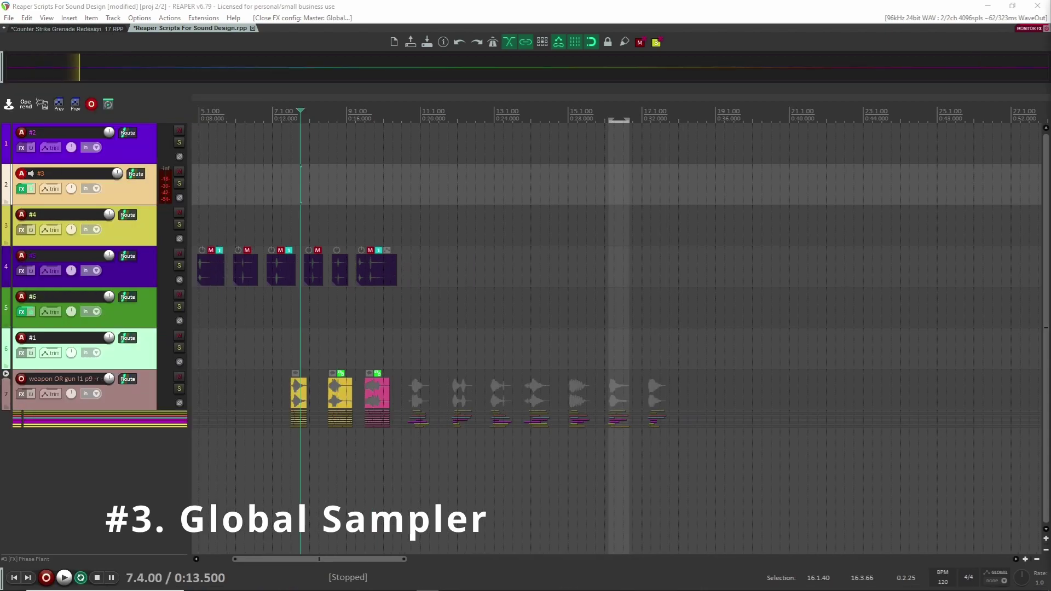
Open the full mixer to show the Global Sampler in the master track's effects, and close the mixer.
{"action": "double_click", "coordinate": [972, 184]}
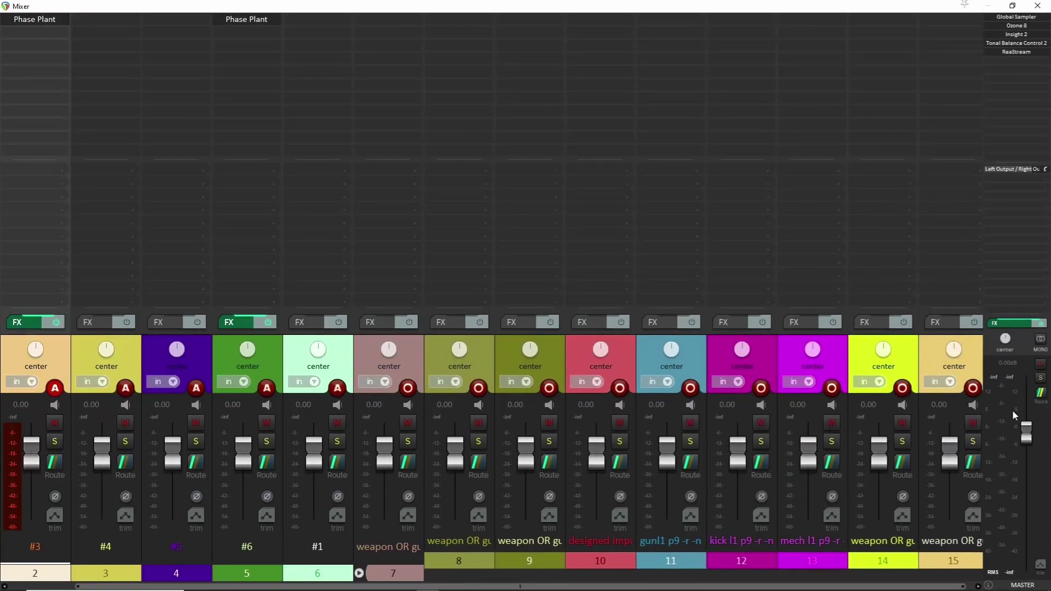
{"action": "left_click", "coordinate": [1018, 16]}
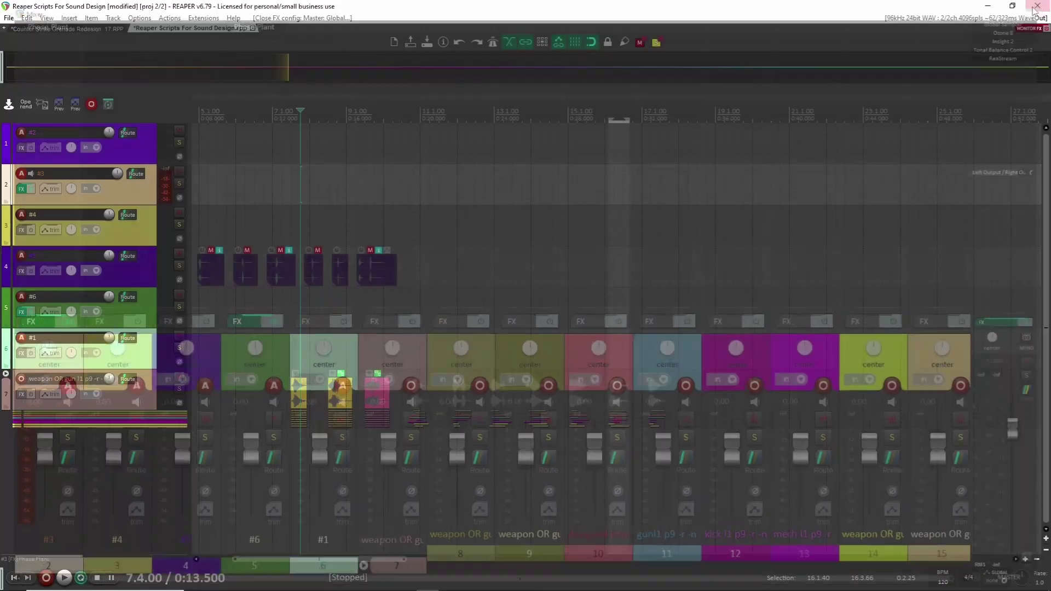
{"action": "left_click", "coordinate": [1037, 5]}
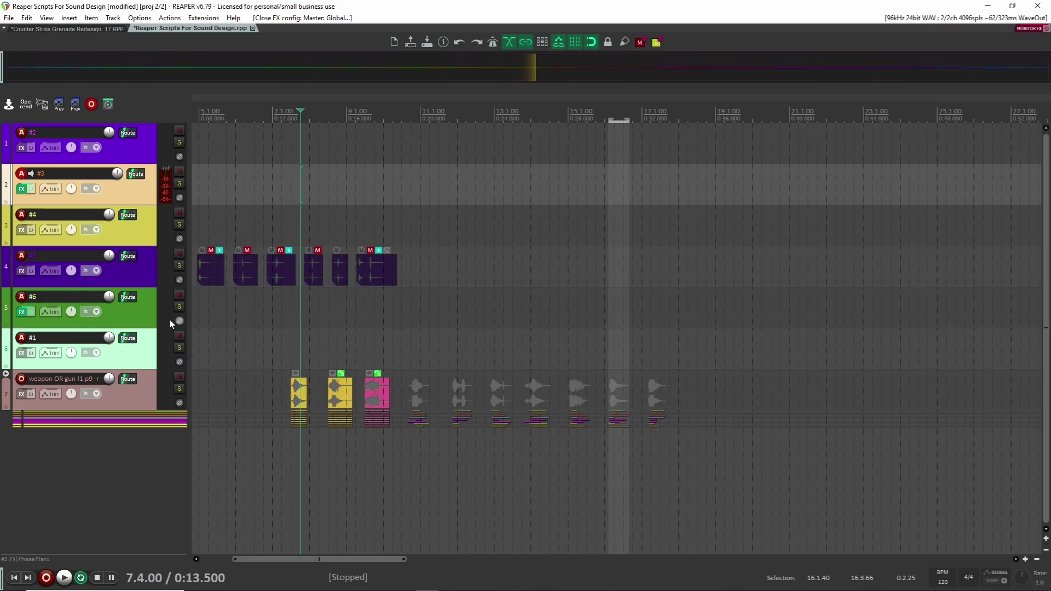
Show the docked mixer, open Phase Plant on track #3 to play sounds into the Global Sampler, and close the plugin.
{"action": "key", "text": "ctrl+m"}
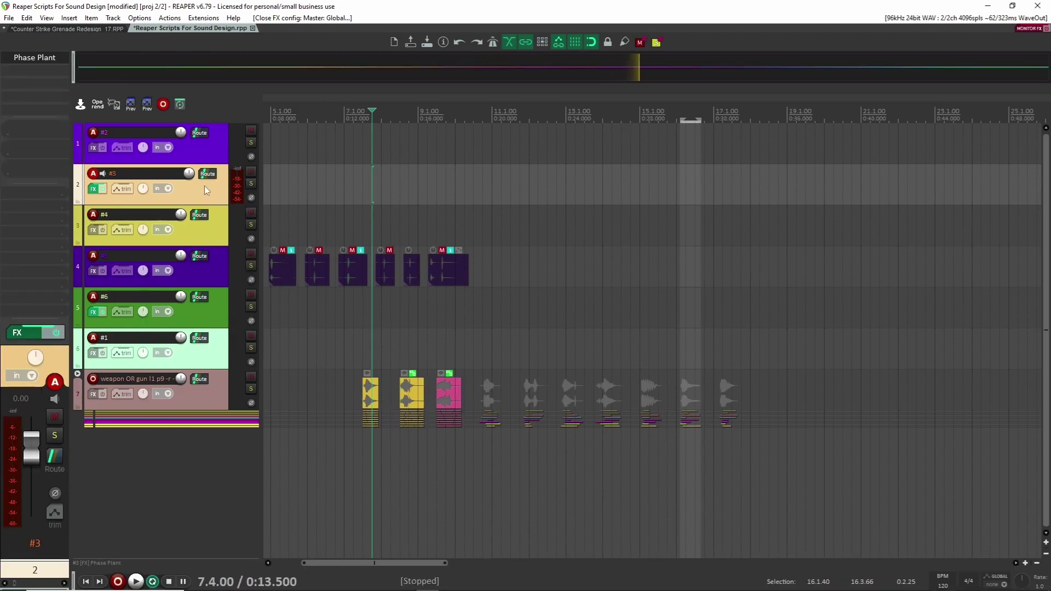
{"action": "left_click", "coordinate": [40, 57]}
{"action": "left_click_drag", "start_coordinate": [470, 41], "coordinate": [717, 72]}
{"action": "left_click", "coordinate": [967, 65]}
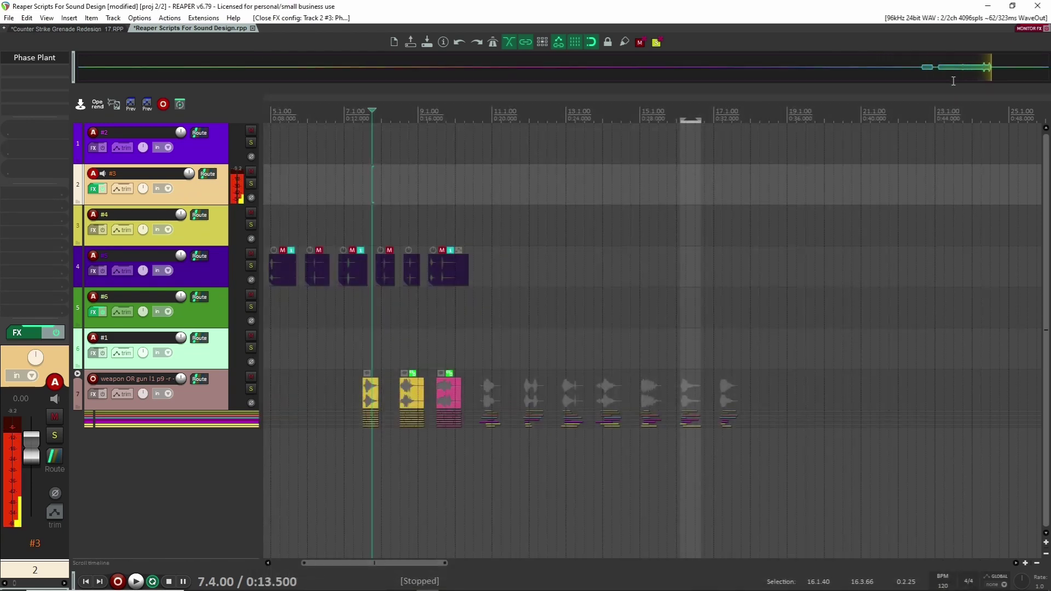
Select the recorded Phase Plant audio in the Global Sampler and place it as an item on track #5 at 14.4.00.
{"action": "left_click_drag", "start_coordinate": [1010, 65], "coordinate": [972, 70]}
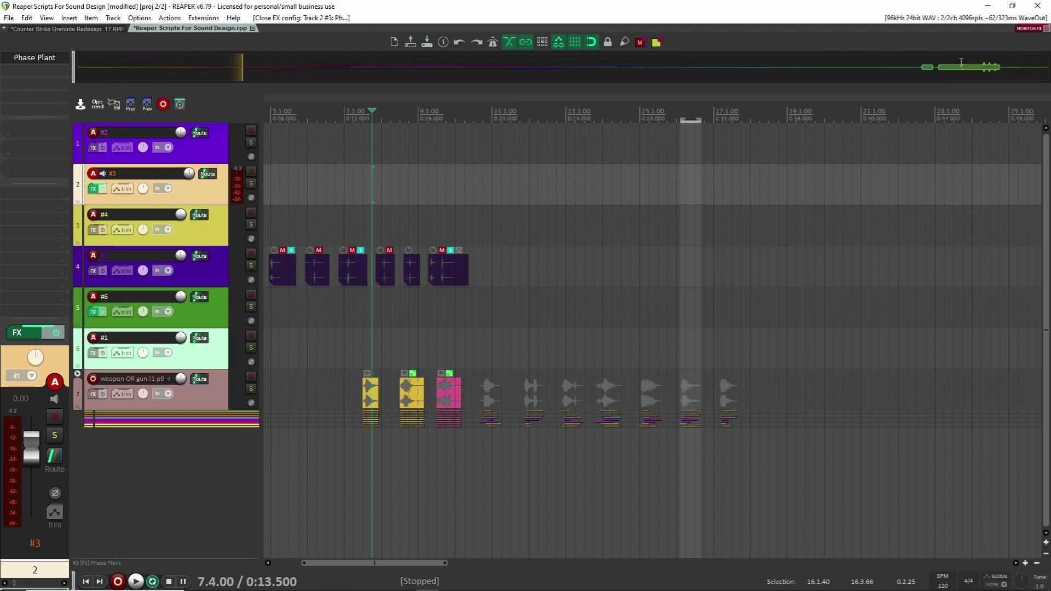
{"action": "left_click_drag", "start_coordinate": [919, 65], "coordinate": [1007, 66]}
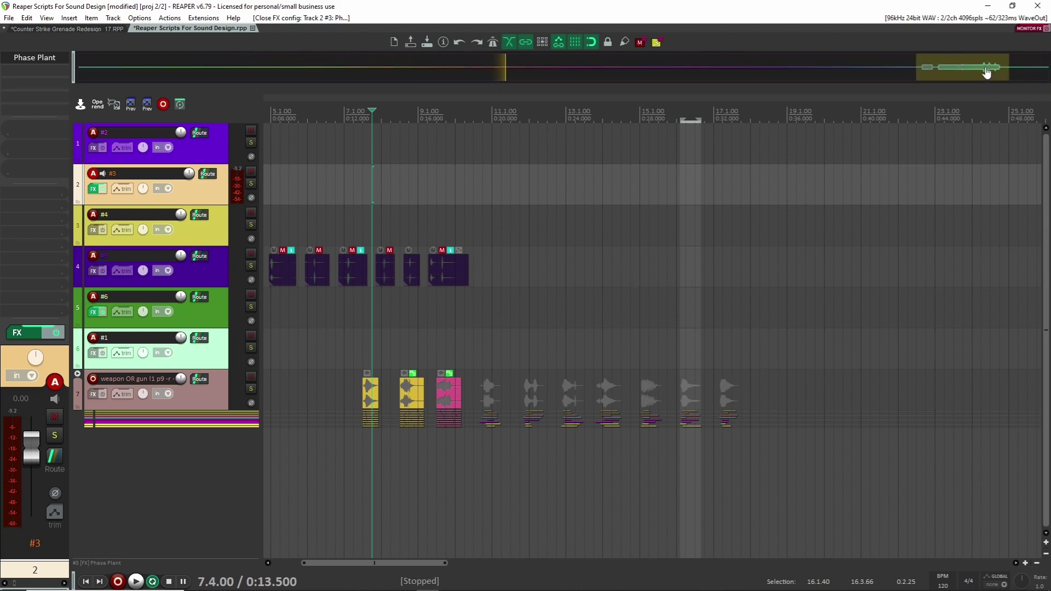
{"action": "left_click_drag", "start_coordinate": [878, 268], "coordinate": [632, 272]}
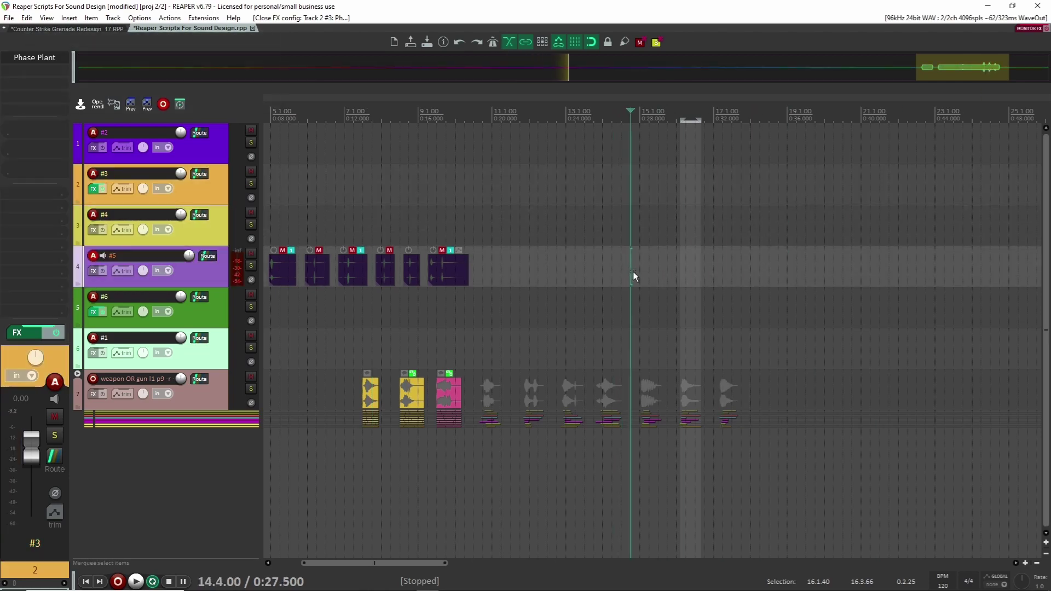
{"action": "scroll", "coordinate": [644, 266], "scroll_direction": "up", "scroll_amount": 4}
{"action": "scroll", "coordinate": [642, 265], "scroll_direction": "up", "scroll_amount": 2}
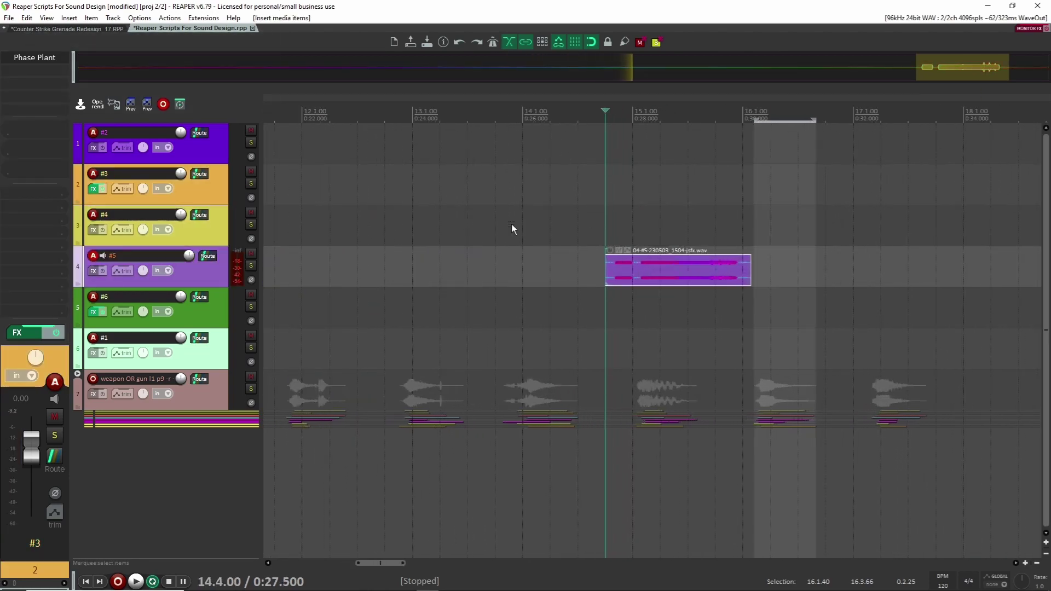
Reopen Phase Plant on track #3, check its empty generator slot, and close the plugin.
{"action": "left_click", "coordinate": [205, 149]}
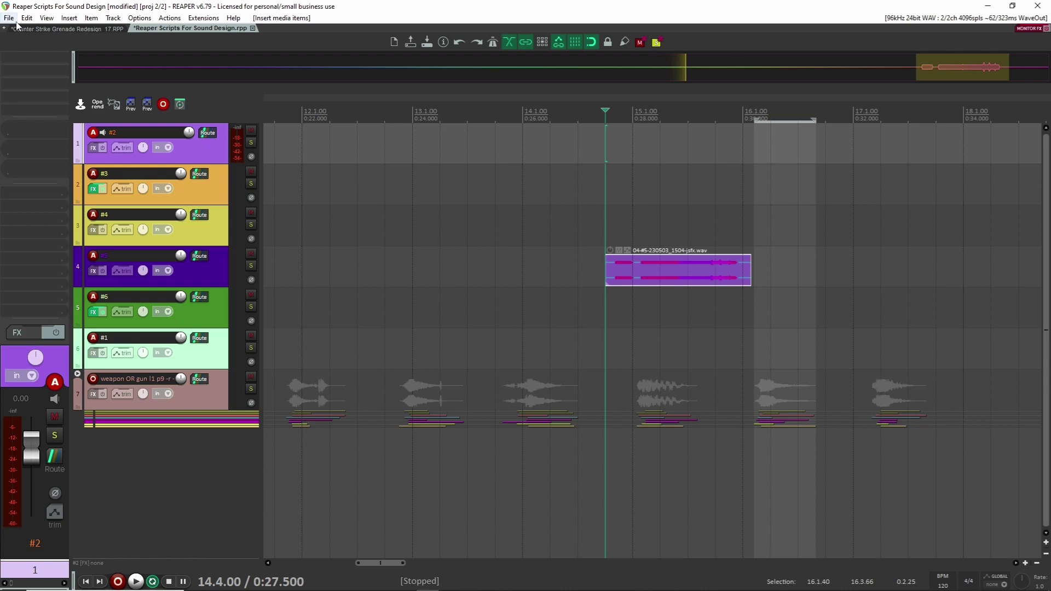
{"action": "left_click", "coordinate": [197, 192]}
{"action": "left_click", "coordinate": [38, 58]}
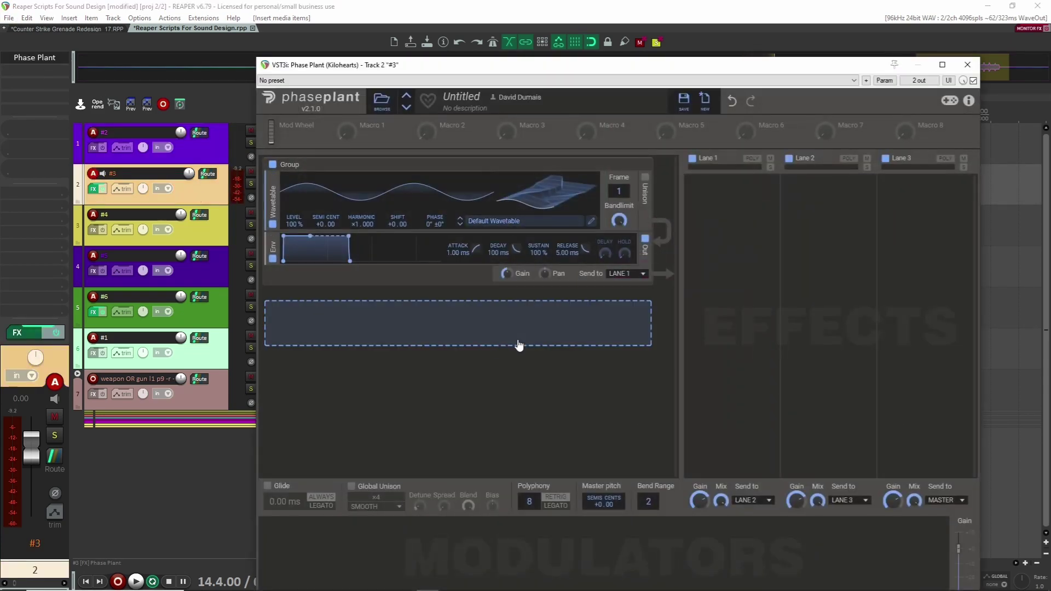
{"action": "left_click", "coordinate": [518, 344]}
{"action": "left_click", "coordinate": [520, 429]}
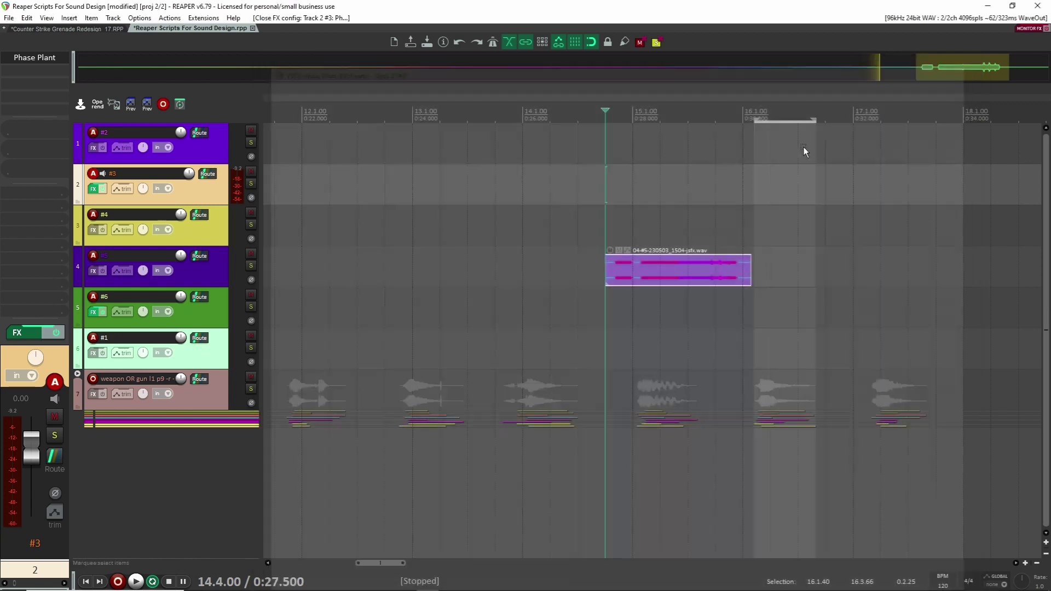
{"action": "left_click", "coordinate": [967, 64]}
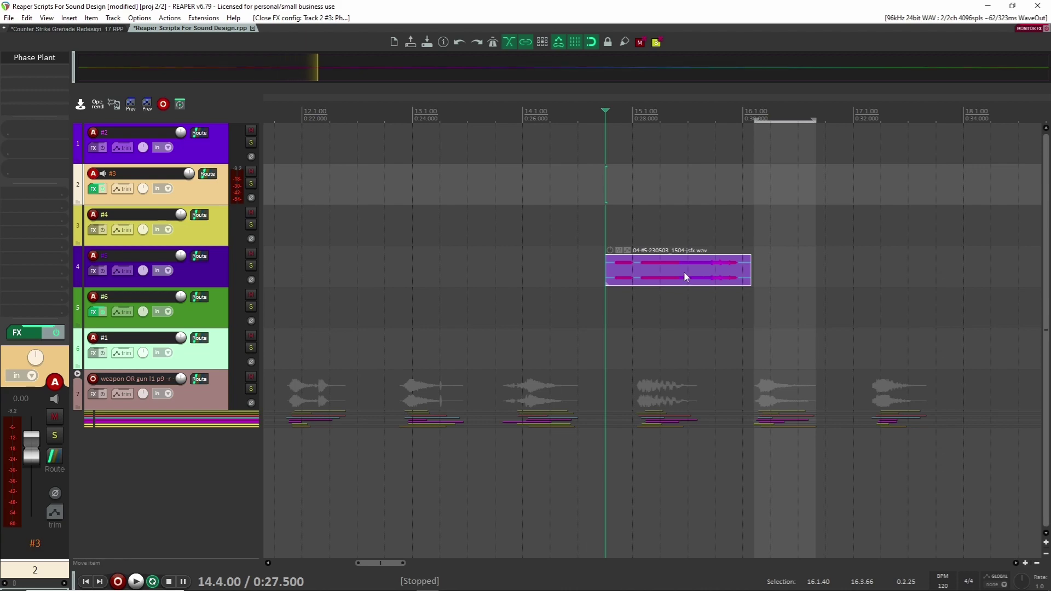
Select a wider Global Sampler stretch, insert it on track #5 at 16.4.00, and delete that inserted item.
{"action": "left_click", "coordinate": [819, 223]}
{"action": "scroll", "coordinate": [801, 221], "scroll_direction": "down", "scroll_amount": 4}
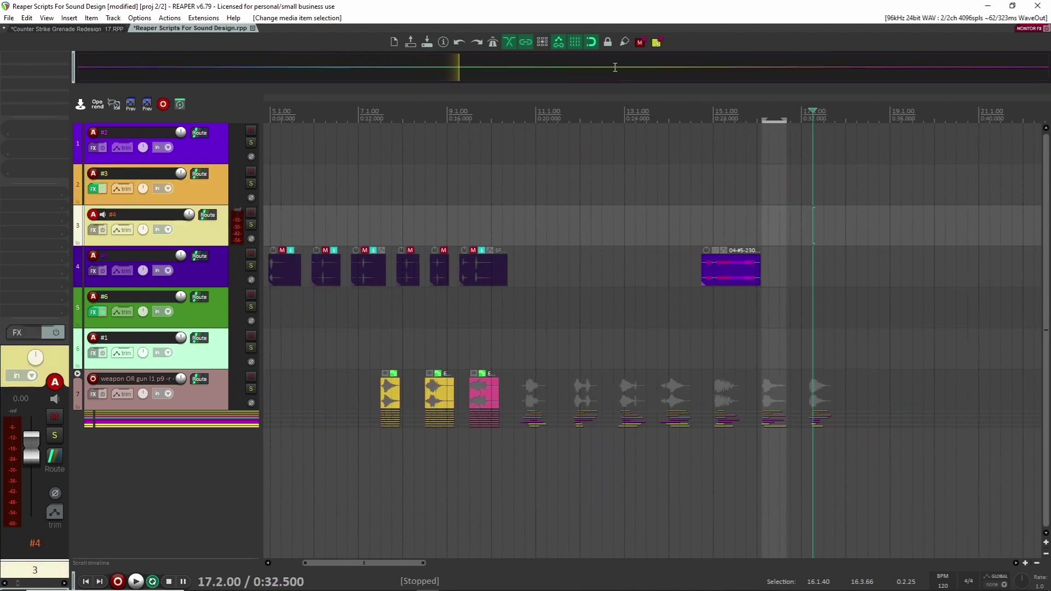
{"action": "left_click", "coordinate": [795, 285]}
{"action": "key", "text": "ctrl+v"}
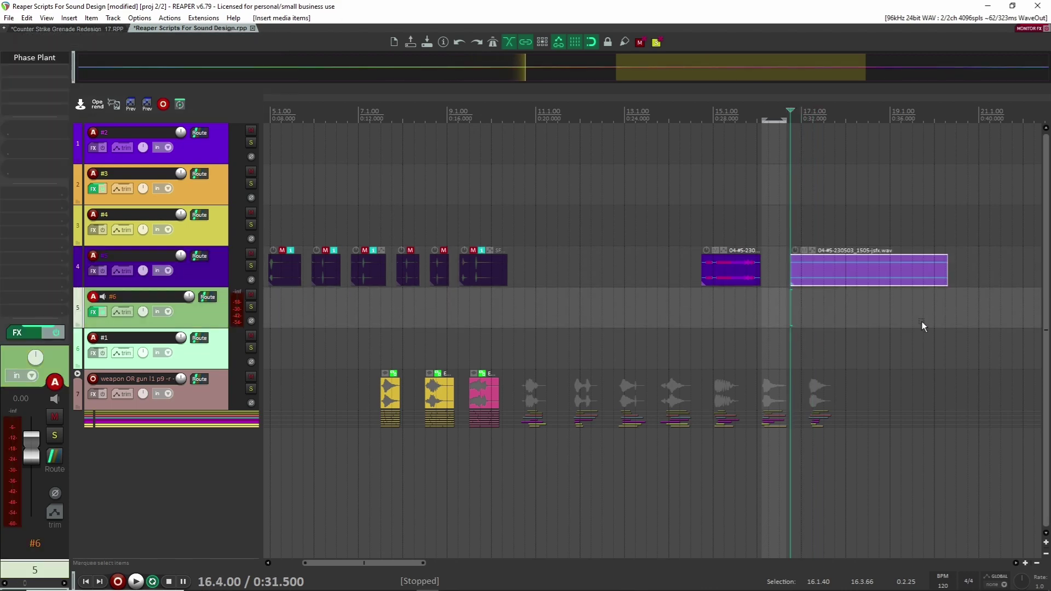
{"action": "scroll", "coordinate": [898, 300], "scroll_direction": "down", "scroll_amount": 3}
{"action": "left_click", "coordinate": [681, 259]}
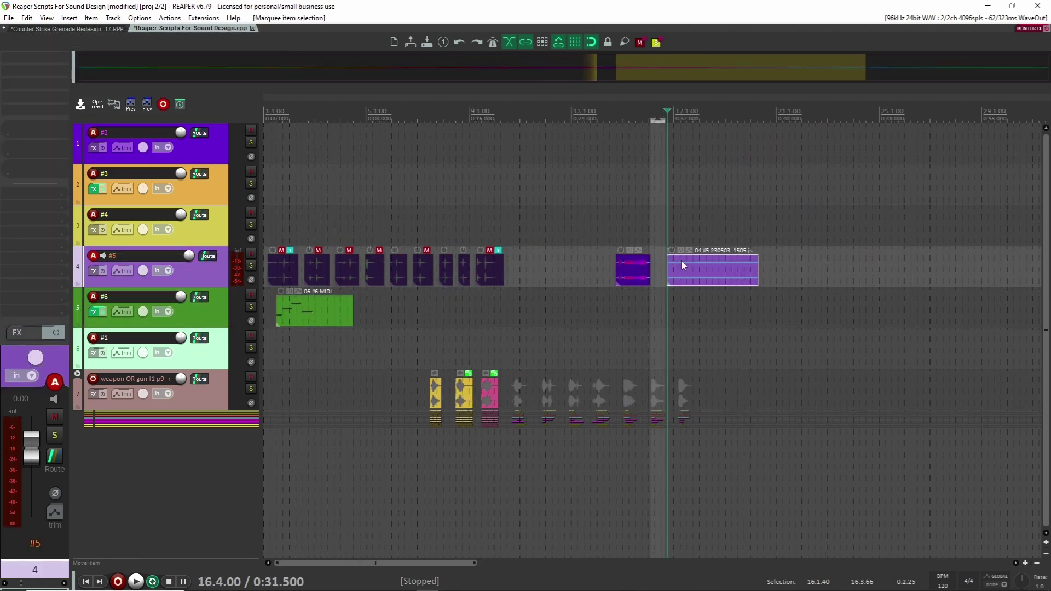
{"action": "key", "text": "Delete"}
{"action": "left_click", "coordinate": [635, 267]}
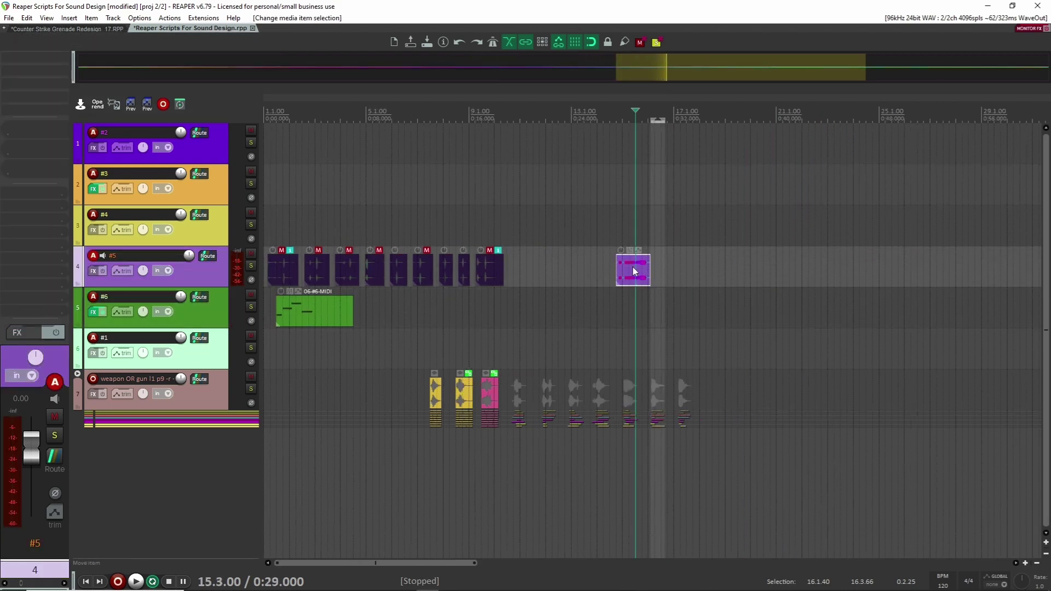
{"action": "left_click", "coordinate": [720, 285]}
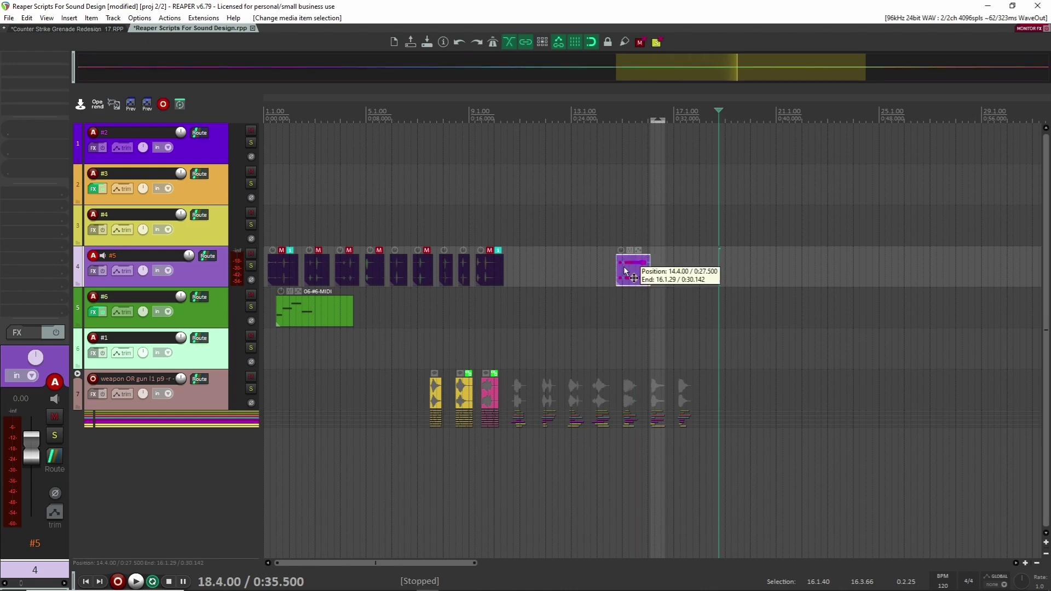
{"action": "left_click", "coordinate": [626, 270]}
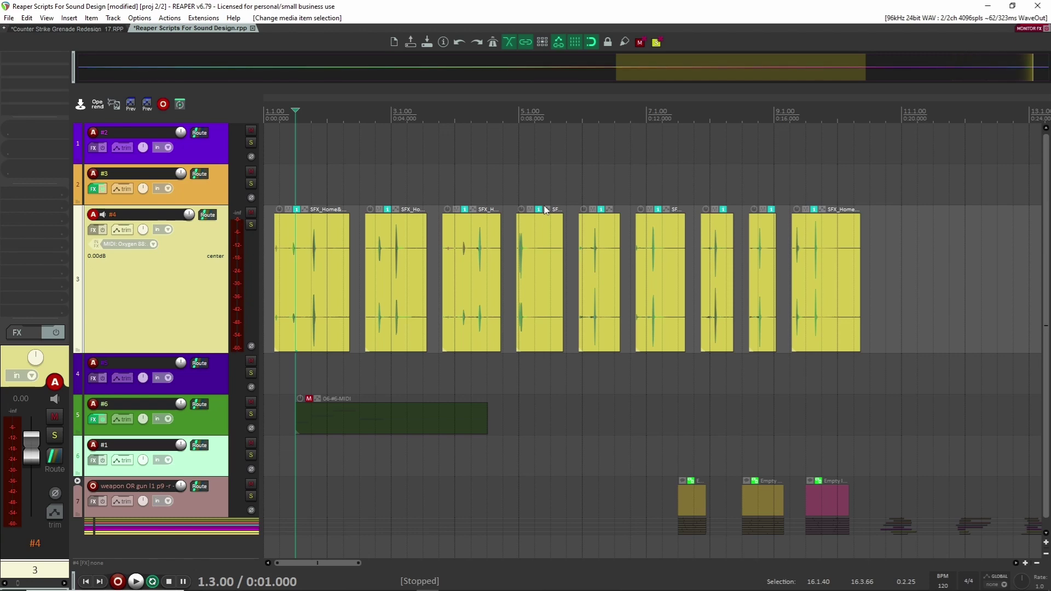
Select all the SFX_Home&Office items on track #4 and clear the selection.
{"action": "left_click_drag", "start_coordinate": [884, 245], "coordinate": [276, 253]}
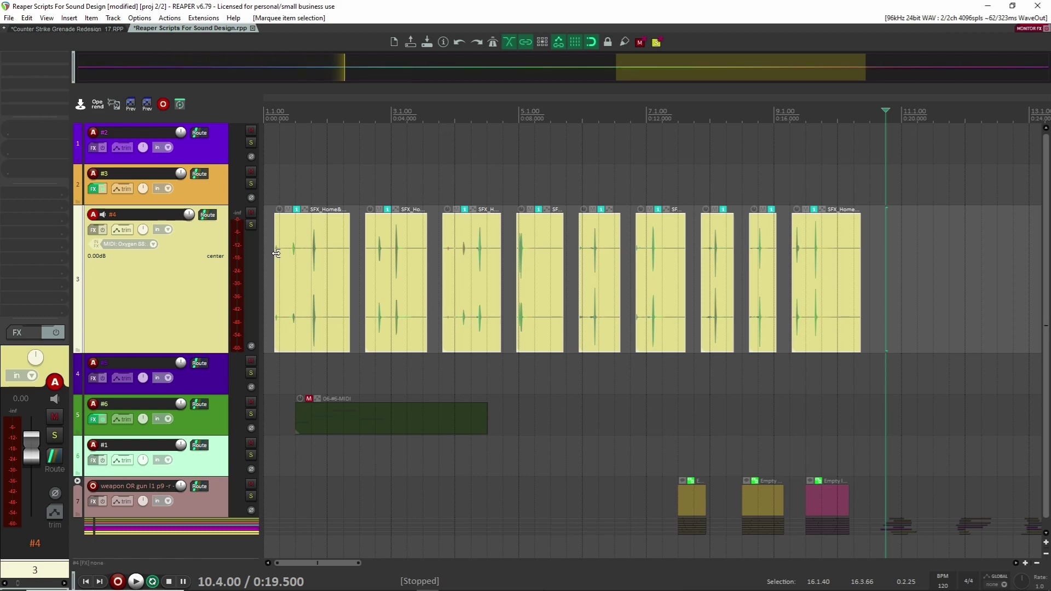
{"action": "left_click", "coordinate": [926, 264]}
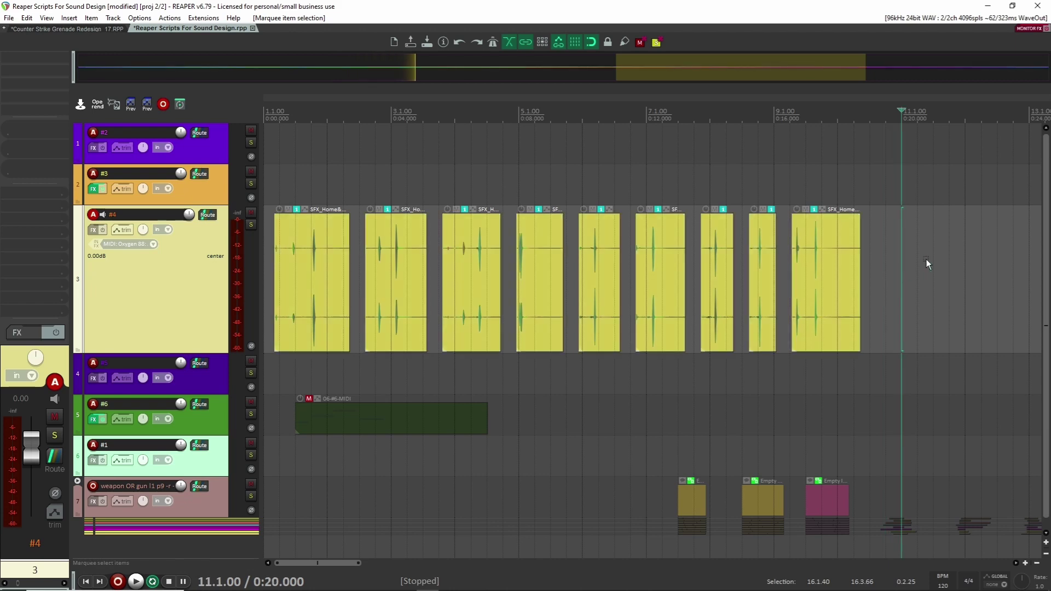
{"action": "scroll", "coordinate": [882, 253], "scroll_direction": "up", "scroll_amount": 2}
{"action": "scroll", "coordinate": [643, 208], "scroll_direction": "down", "scroll_amount": 3}
{"action": "scroll", "coordinate": [372, 189], "scroll_direction": "up", "scroll_amount": 2}
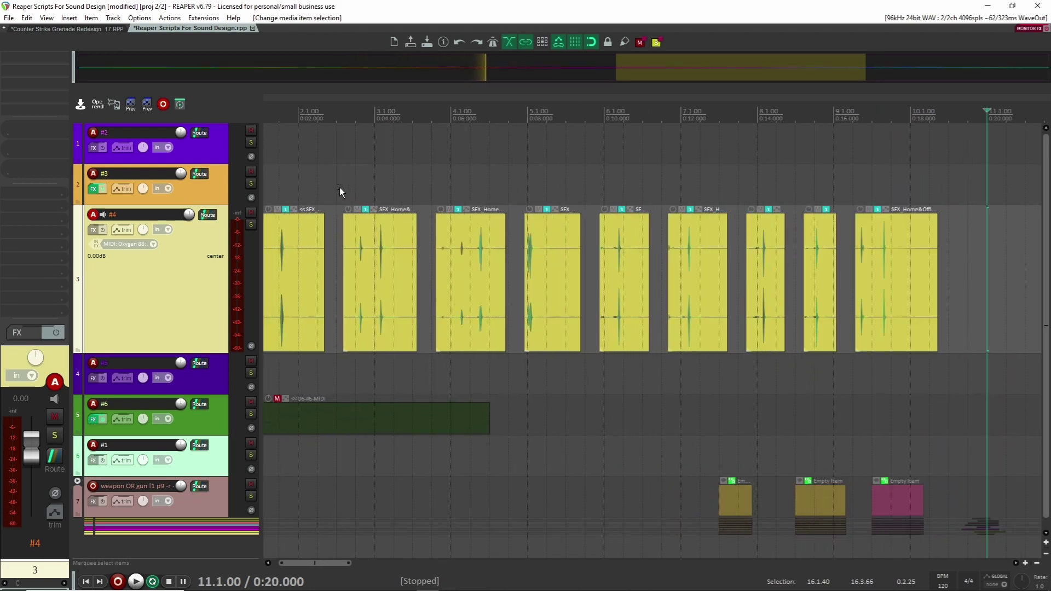
Play the second and third items on track #4, starting from 2.4.00 and 4.1.00, and stop playback.
{"action": "scroll", "coordinate": [384, 185], "scroll_direction": "up", "scroll_amount": 4}
{"action": "left_click", "coordinate": [364, 175]}
{"action": "scroll", "coordinate": [364, 175], "scroll_direction": "up", "scroll_amount": 2}
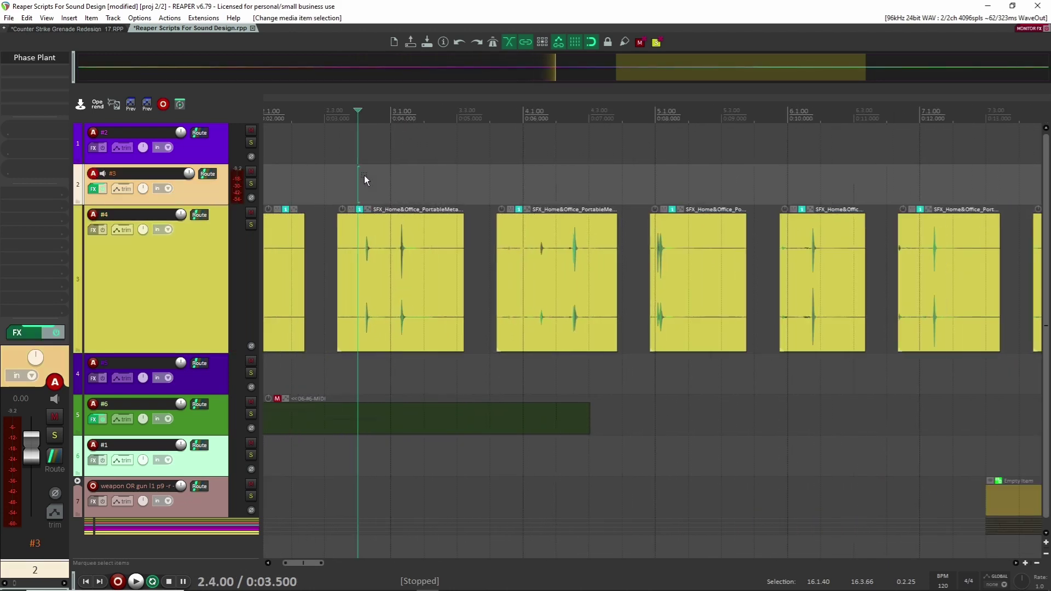
{"action": "key", "text": "space"}
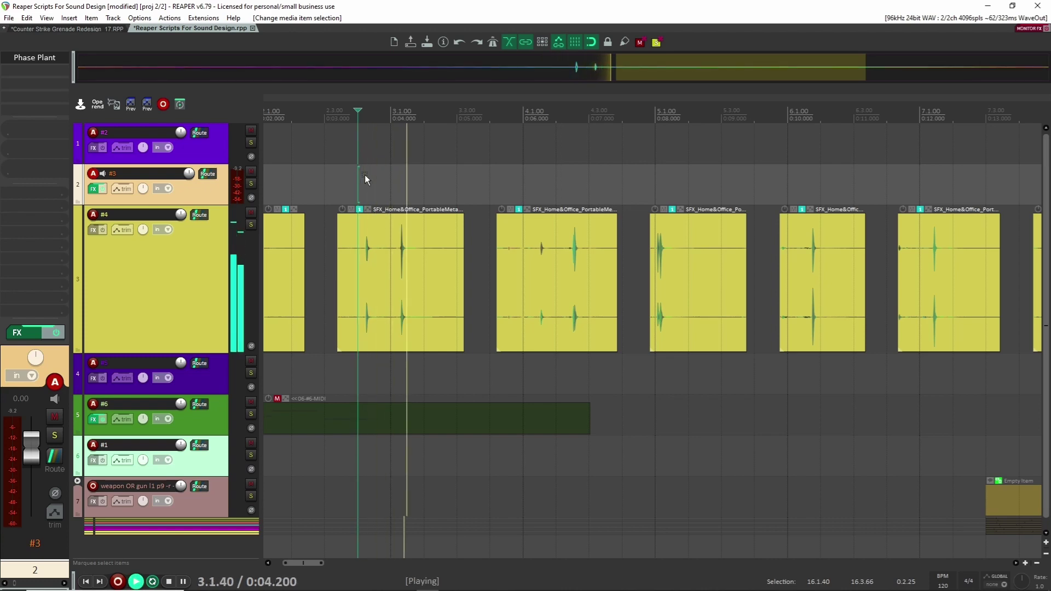
{"action": "left_click", "coordinate": [524, 185]}
{"action": "scroll", "coordinate": [566, 187], "scroll_direction": "down", "scroll_amount": 4}
{"action": "key", "text": "space"}
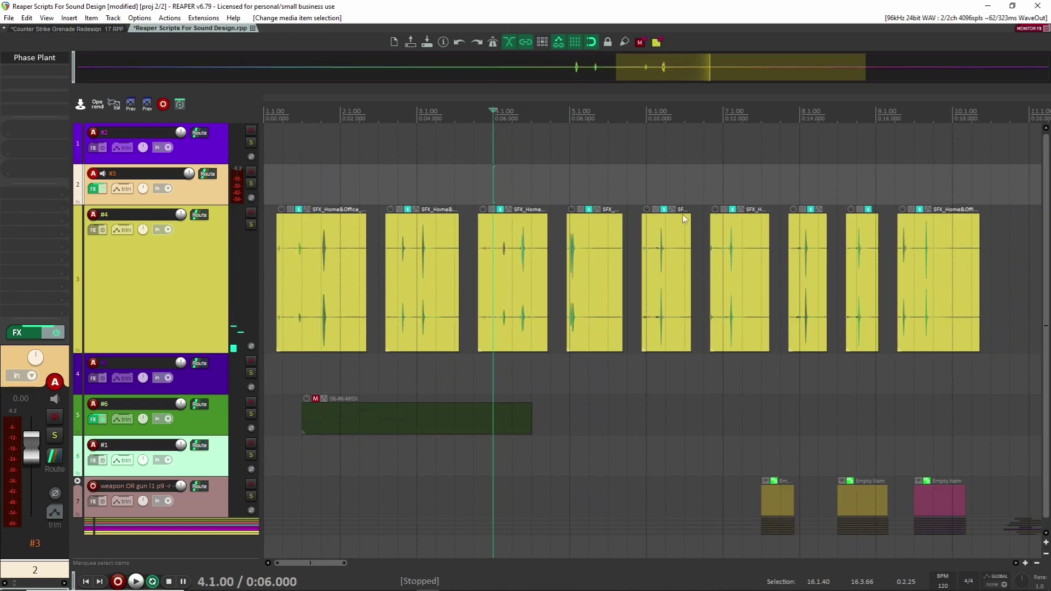
Select all nine items on track #4 and create a separate region for each of them.
{"action": "scroll", "coordinate": [682, 218], "scroll_direction": "down", "scroll_amount": 2}
{"action": "left_click_drag", "start_coordinate": [879, 255], "coordinate": [274, 253]}
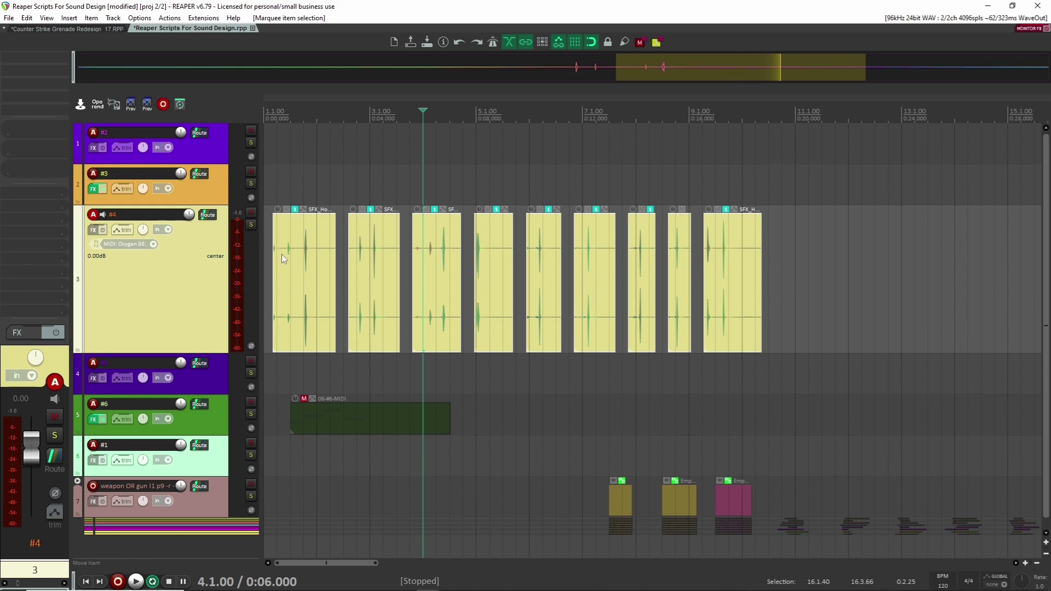
{"action": "key", "text": "shift+r"}
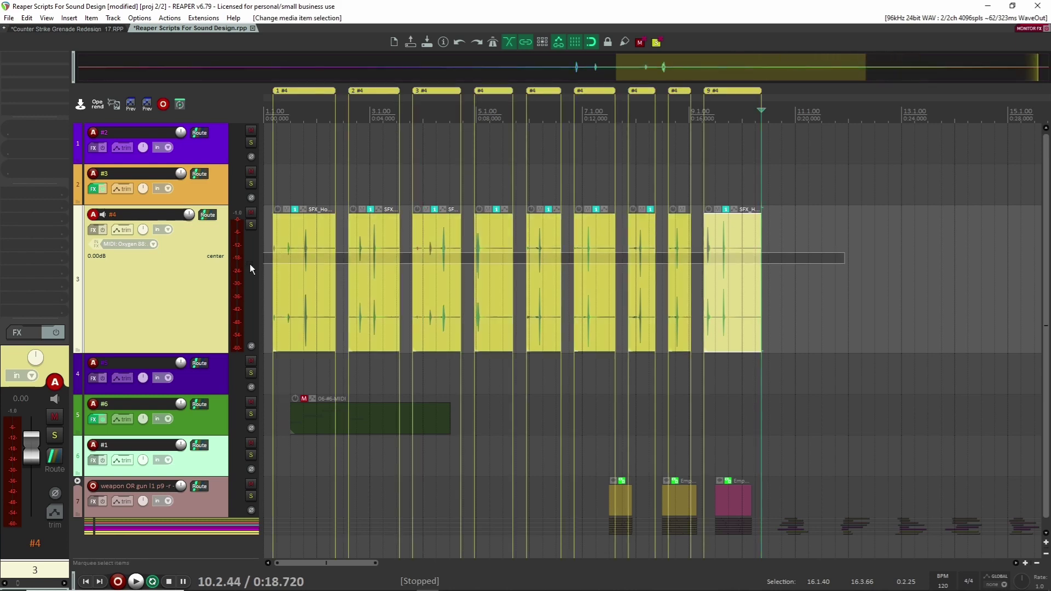
Reselect all nine items on track #4, open the UCS Renaming Tool, and maximize its window.
{"action": "left_click_drag", "start_coordinate": [249, 264], "coordinate": [245, 249]}
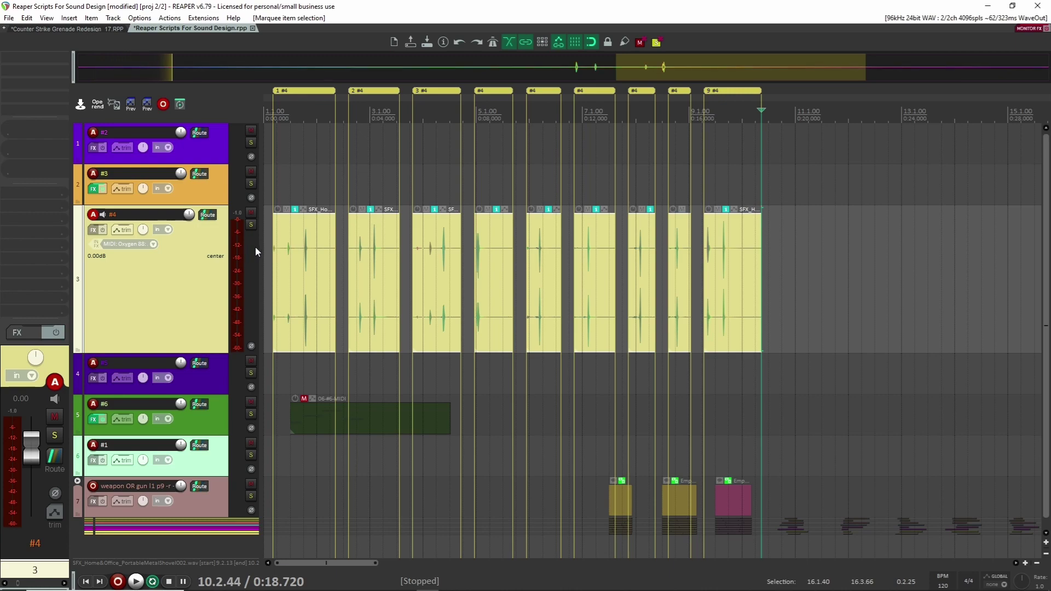
{"action": "key", "text": "shift+u"}
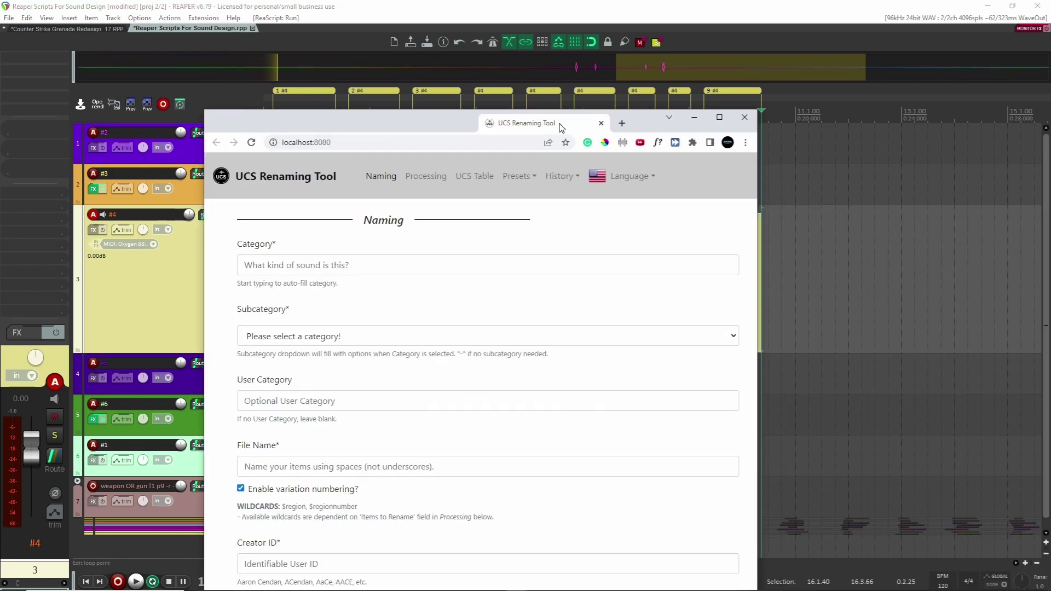
{"action": "double_click", "coordinate": [561, 127]}
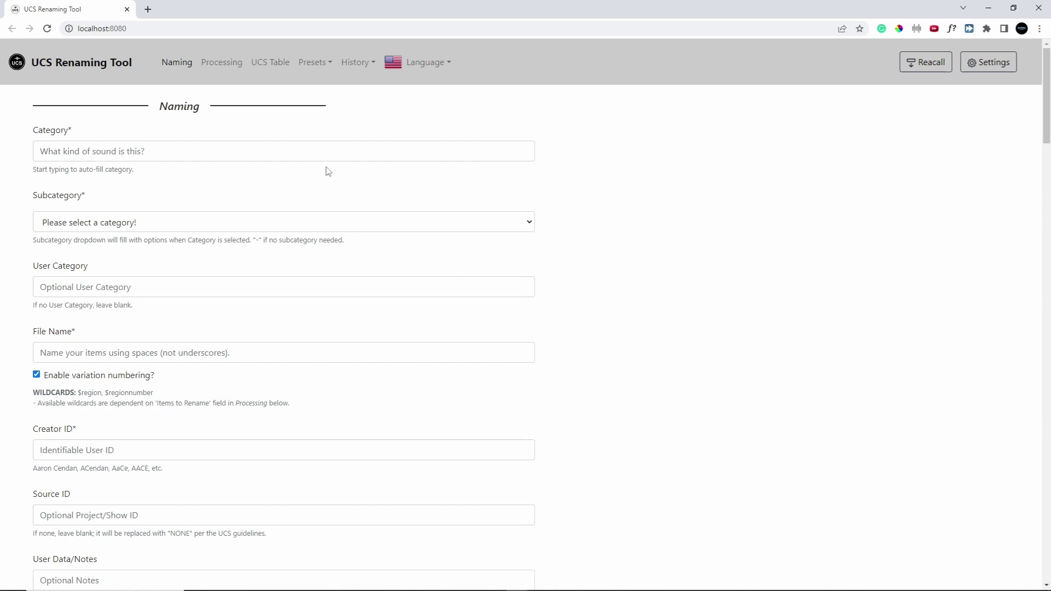
Examine the renaming tool's naming fields, processing options, and Universal Category System table.
{"action": "scroll", "coordinate": [552, 292], "scroll_direction": "down", "scroll_amount": 5}
{"action": "scroll", "coordinate": [598, 239], "scroll_direction": "up", "scroll_amount": 5}
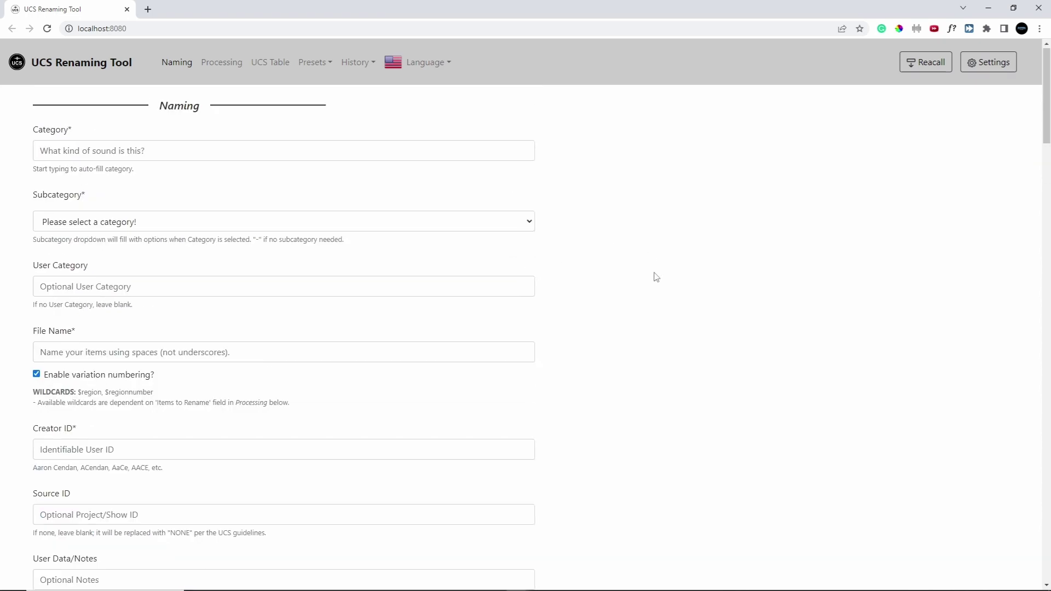
{"action": "scroll", "coordinate": [655, 277], "scroll_direction": "down", "scroll_amount": 5}
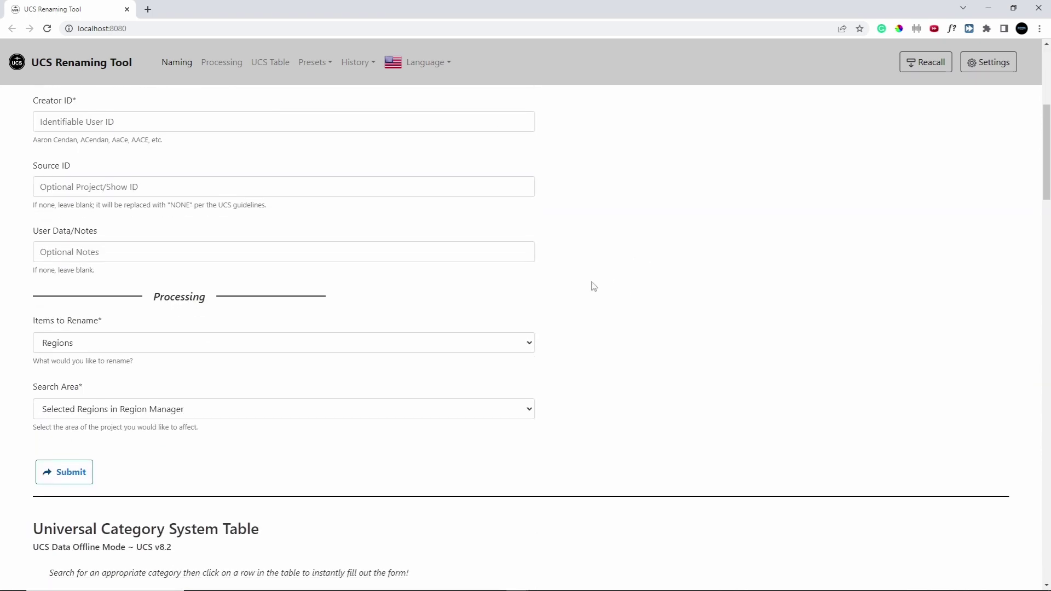
{"action": "scroll", "coordinate": [594, 286], "scroll_direction": "down", "scroll_amount": 4}
{"action": "scroll", "coordinate": [289, 348], "scroll_direction": "down", "scroll_amount": 3}
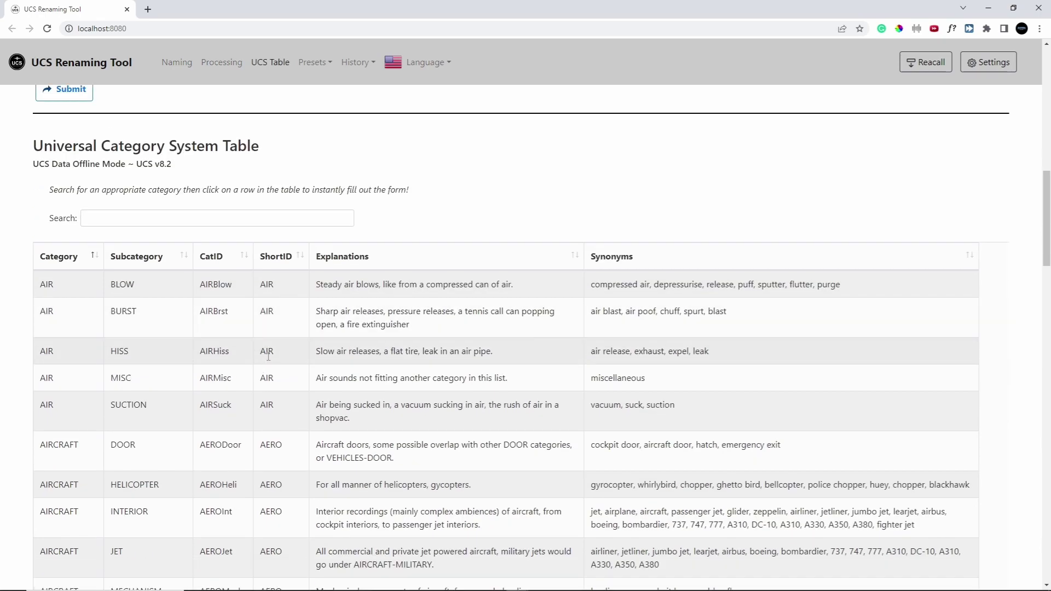
{"action": "scroll", "coordinate": [340, 367], "scroll_direction": "down", "scroll_amount": 4}
{"action": "scroll", "coordinate": [328, 377], "scroll_direction": "up", "scroll_amount": 7}
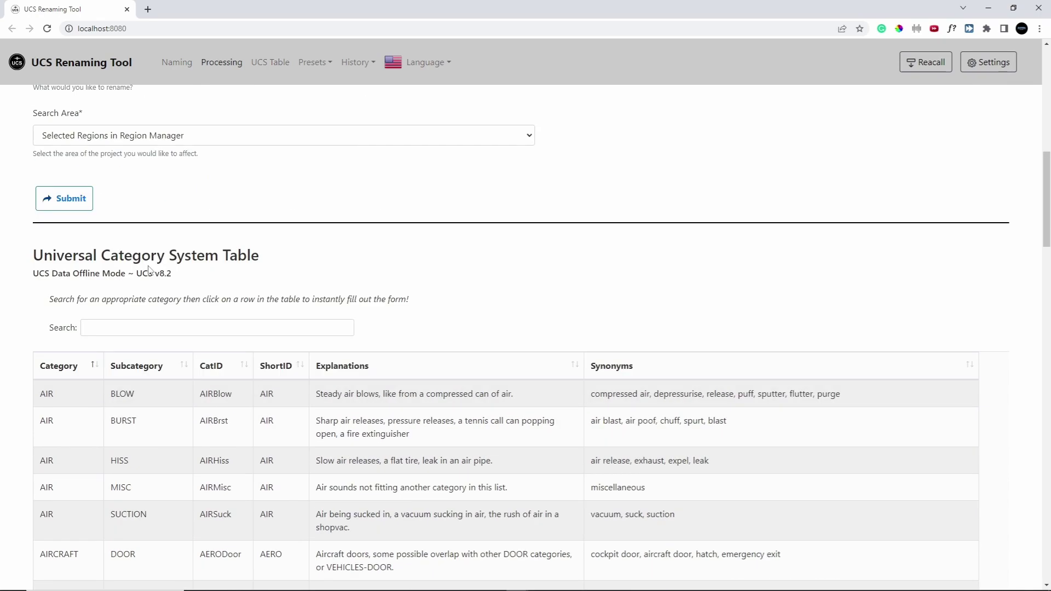
Search the Universal Category System table for metal and fill the naming form from the METAL, MISC row.
{"action": "left_click", "coordinate": [165, 381]}
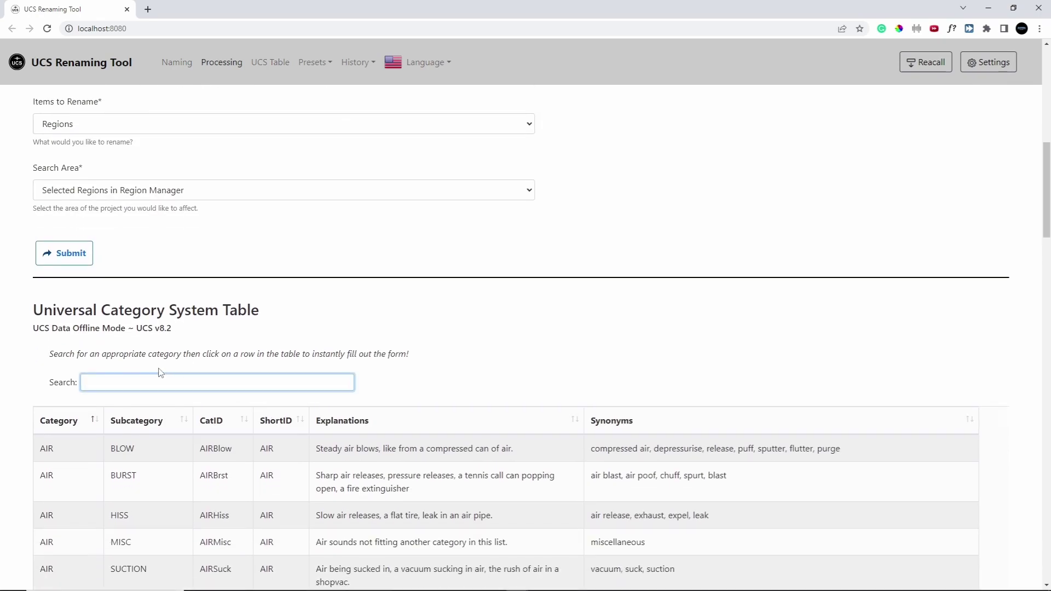
{"action": "type", "text": "metal"}
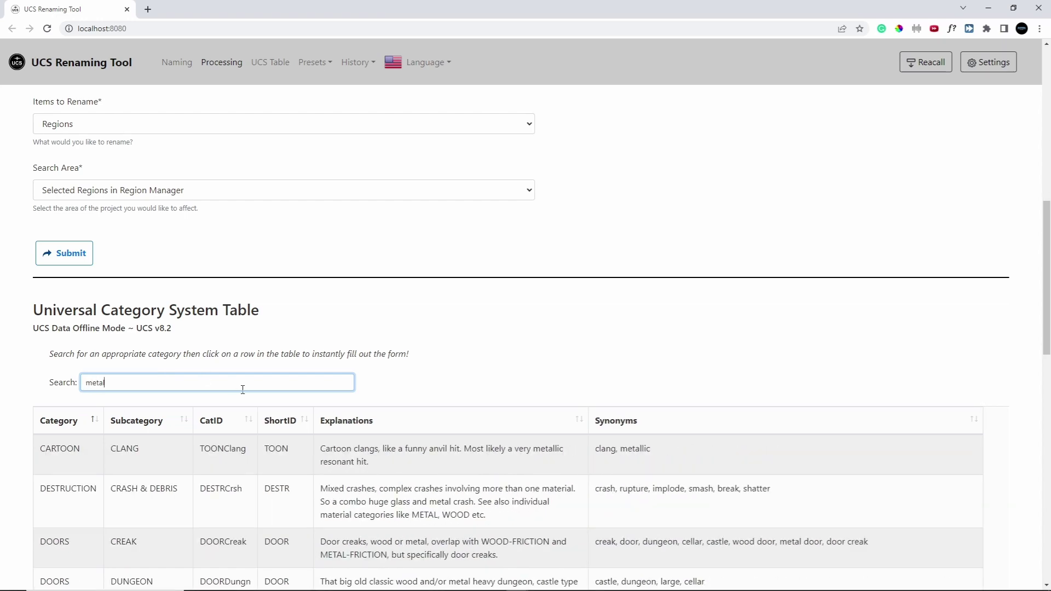
{"action": "scroll", "coordinate": [242, 389], "scroll_direction": "down", "scroll_amount": 6}
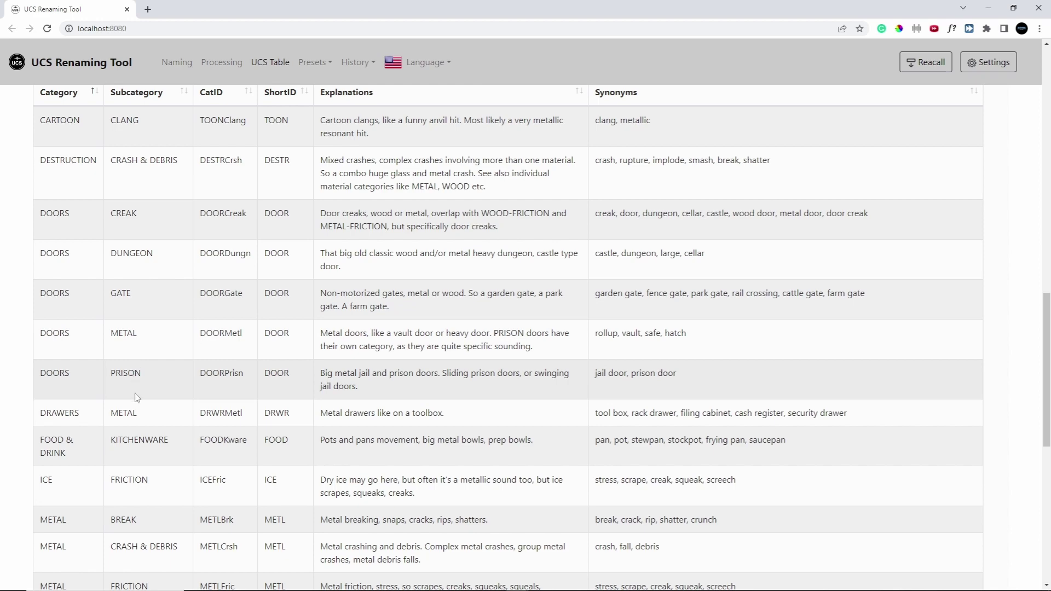
{"action": "scroll", "coordinate": [136, 398], "scroll_direction": "down", "scroll_amount": 6}
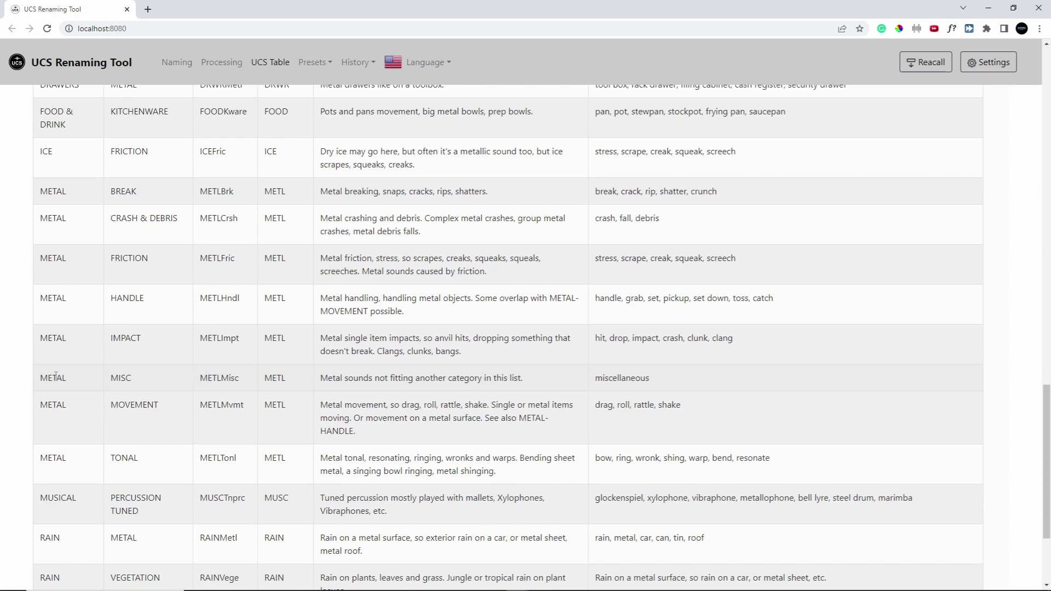
{"action": "left_click", "coordinate": [151, 373]}
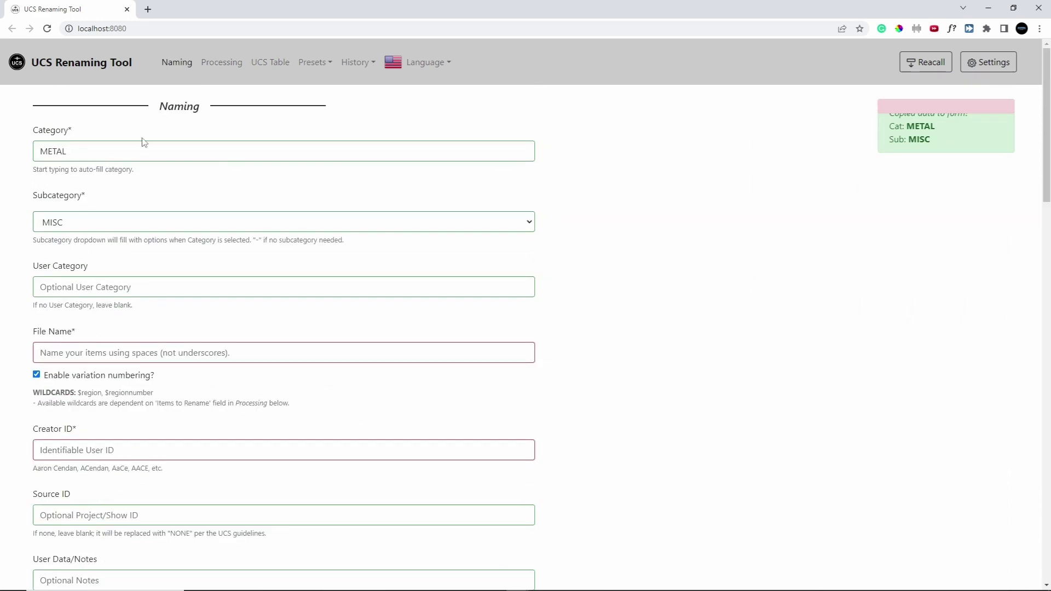
Enter Portable Metal Shovel as the file name and fill in the Creator ID with the creator's abbreviated name.
{"action": "left_click", "coordinate": [108, 347]}
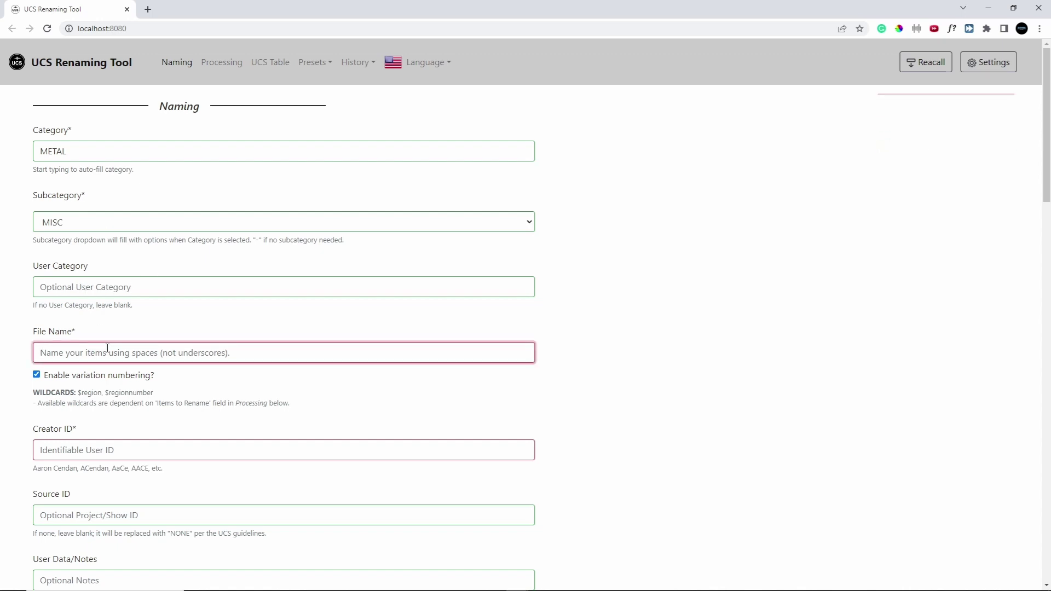
{"action": "type", "text": "Portable"}
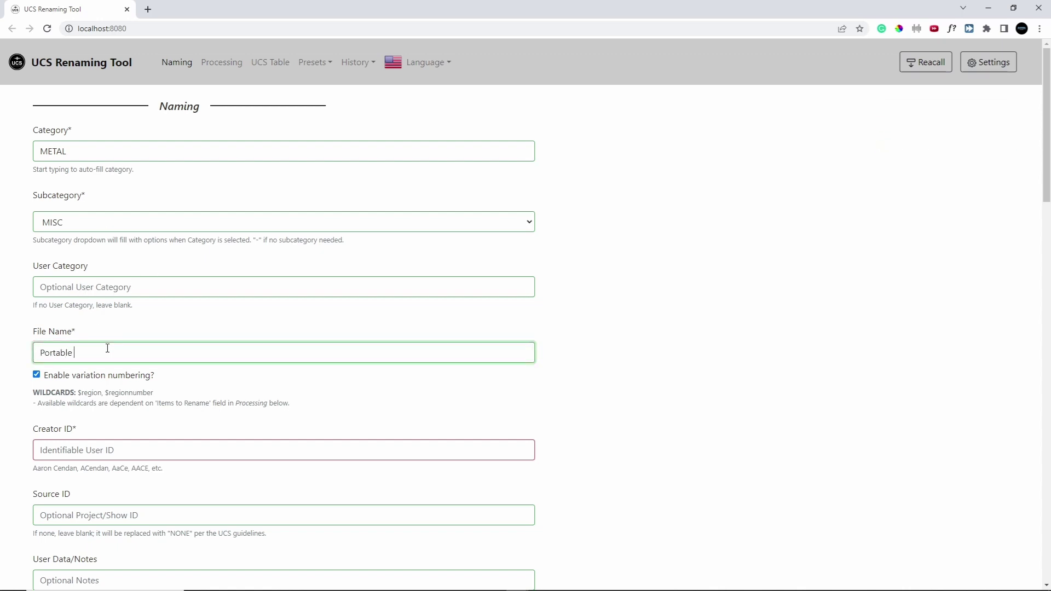
{"action": "type", "text": " Metal Shovel"}
{"action": "left_click", "coordinate": [72, 451]}
{"action": "type", "text": "DDumais"}
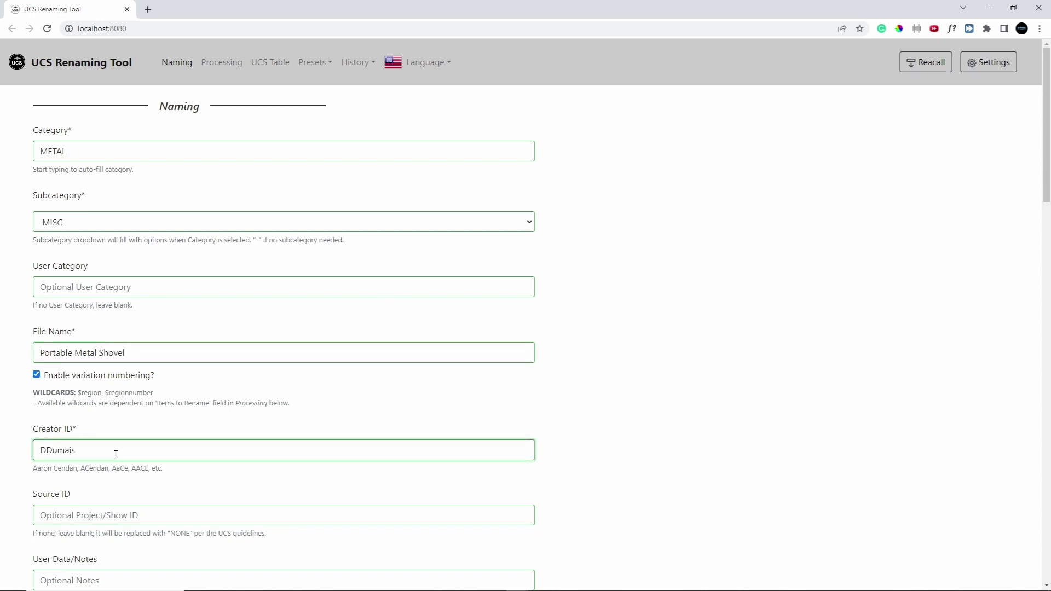
{"action": "left_click_drag", "start_coordinate": [201, 469], "coordinate": [17, 468]}
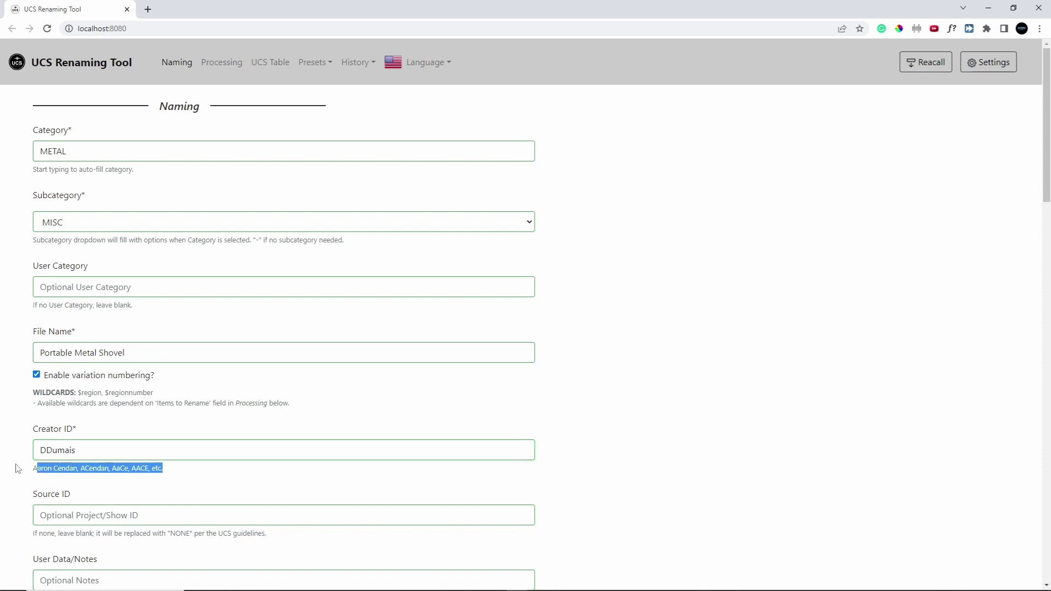
{"action": "left_click", "coordinate": [227, 452]}
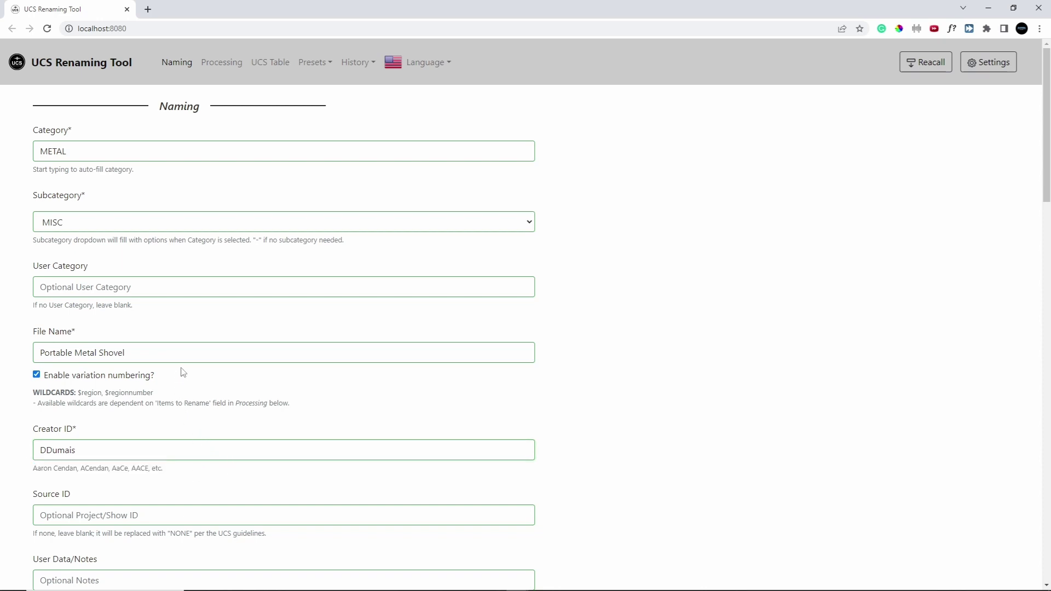
Review the optional Source ID and notes fields and the available Items to Rename and Search Area options, keeping Regions and Selected Regions in Region Manager.
{"action": "scroll", "coordinate": [182, 372], "scroll_direction": "down", "scroll_amount": 3}
{"action": "left_click", "coordinate": [60, 351]}
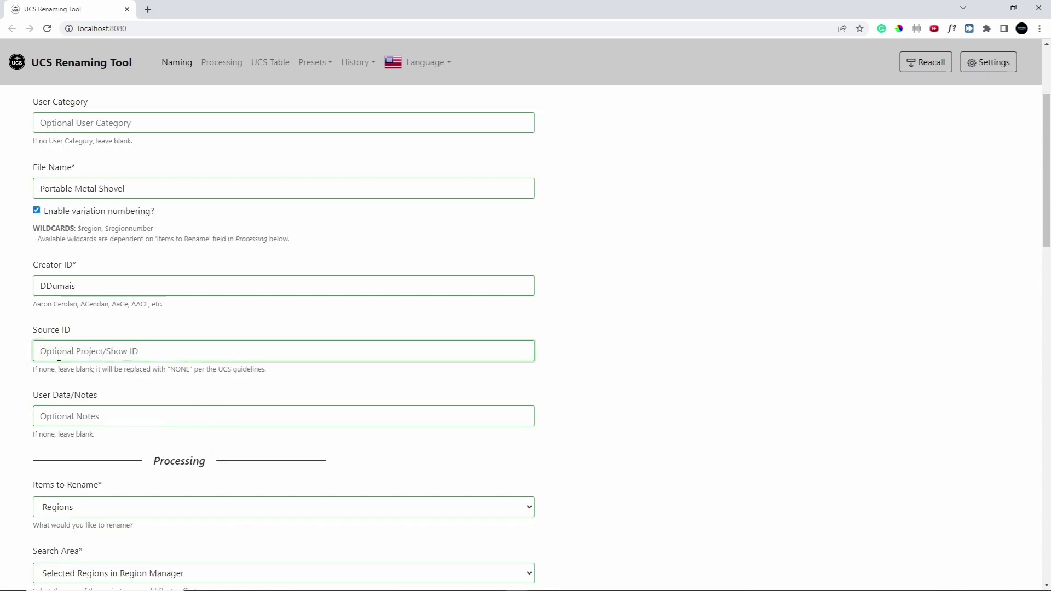
{"action": "scroll", "coordinate": [59, 357], "scroll_direction": "down", "scroll_amount": 2}
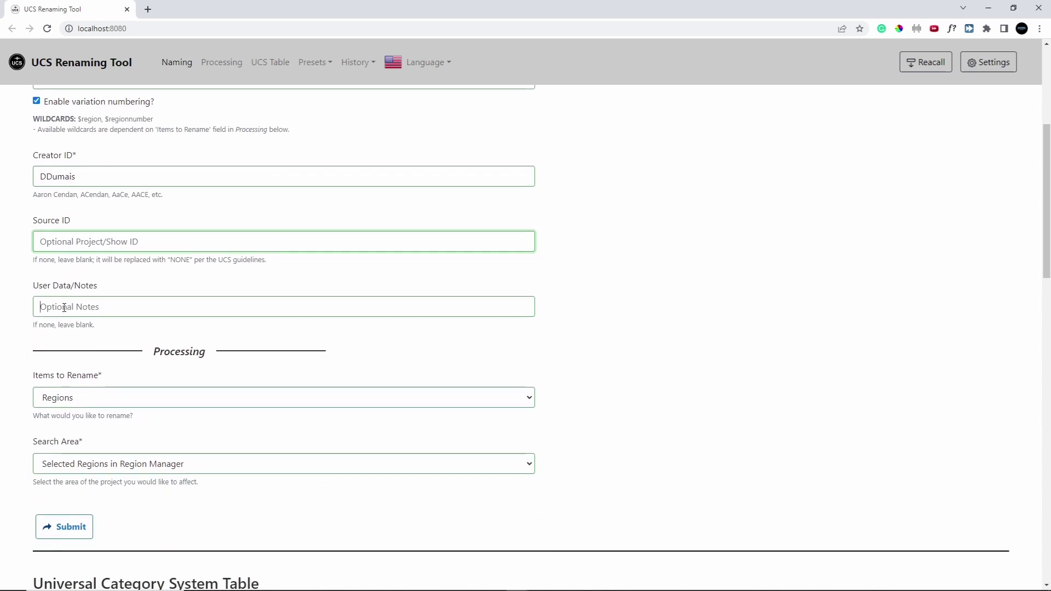
{"action": "left_click", "coordinate": [64, 309]}
{"action": "scroll", "coordinate": [143, 328], "scroll_direction": "down", "scroll_amount": 2}
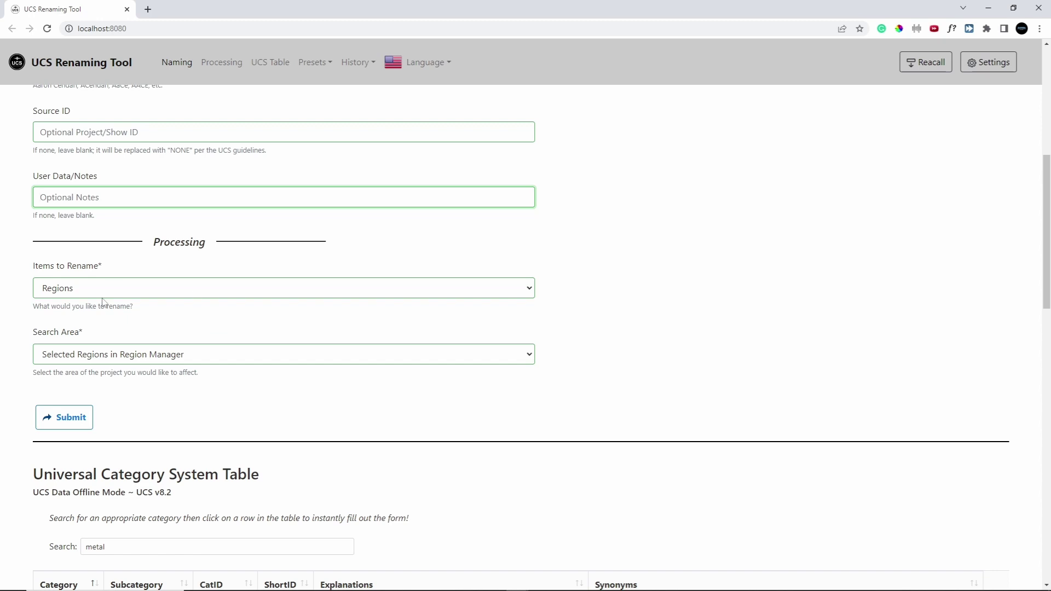
{"action": "left_click", "coordinate": [460, 286]}
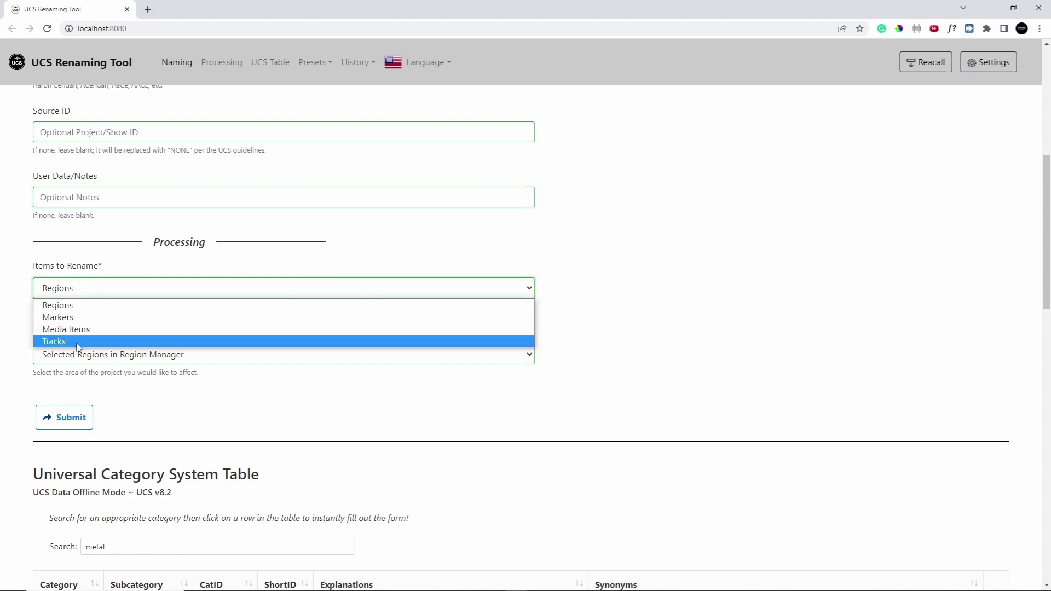
{"action": "left_click", "coordinate": [636, 277]}
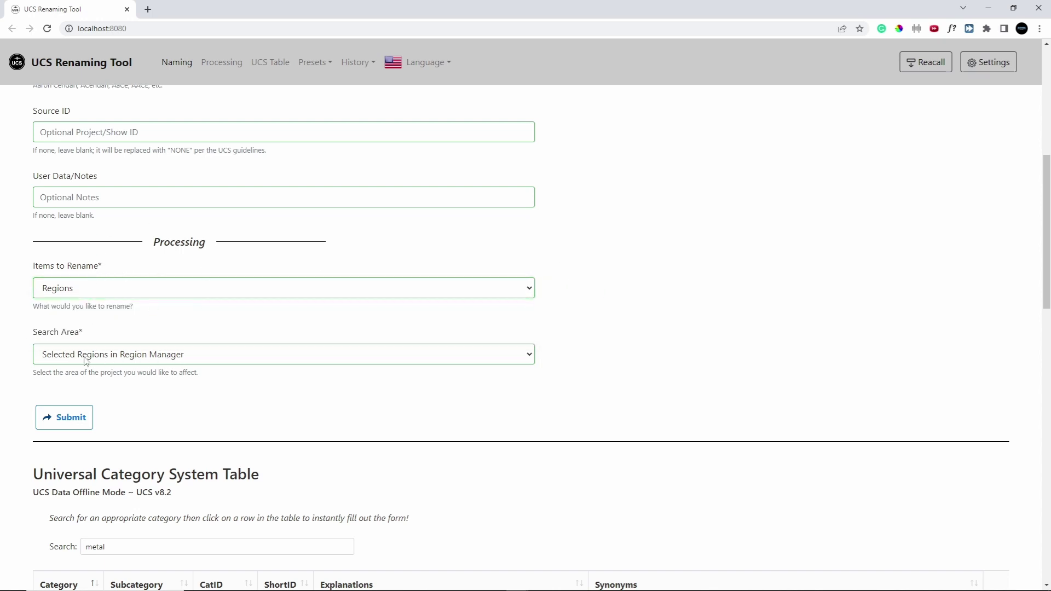
{"action": "left_click", "coordinate": [177, 359]}
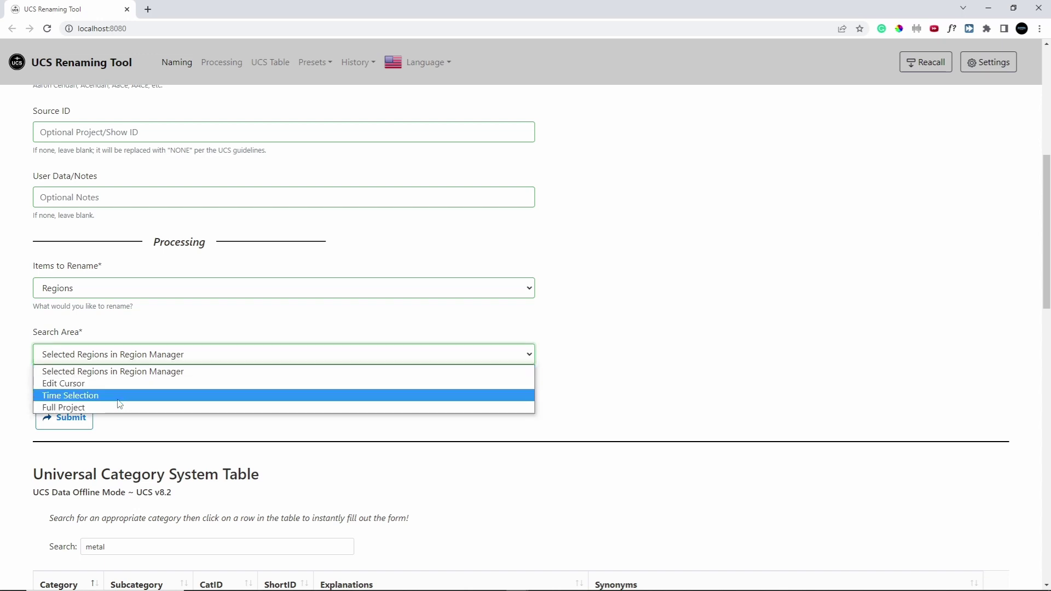
{"action": "left_click", "coordinate": [119, 375]}
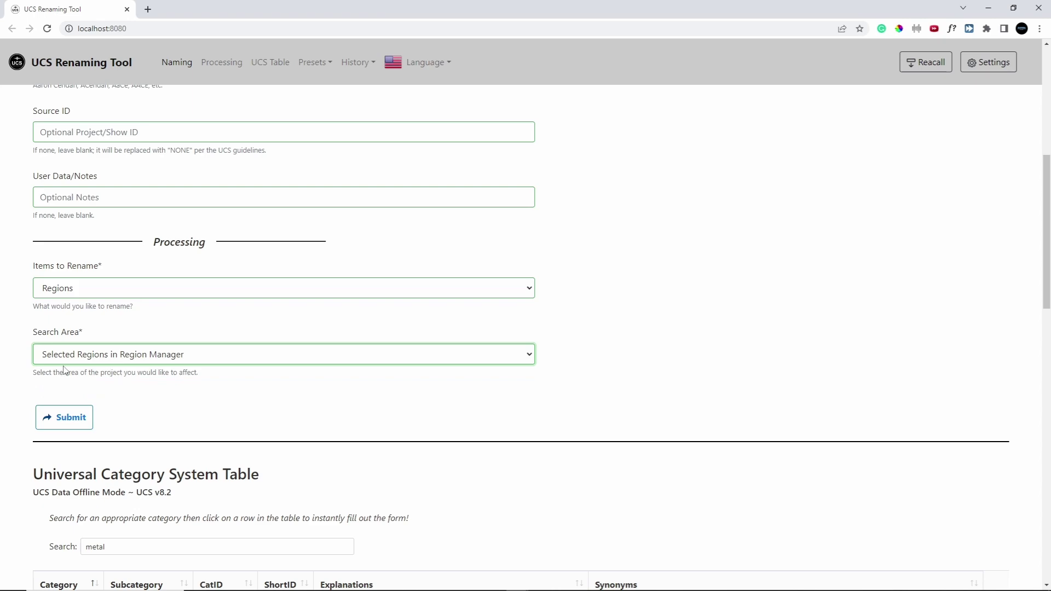
Switch to REAPER, select the small weapon items under track 7 that follow bar 10, and create a separate region for each.
{"action": "left_click", "coordinate": [988, 8]}
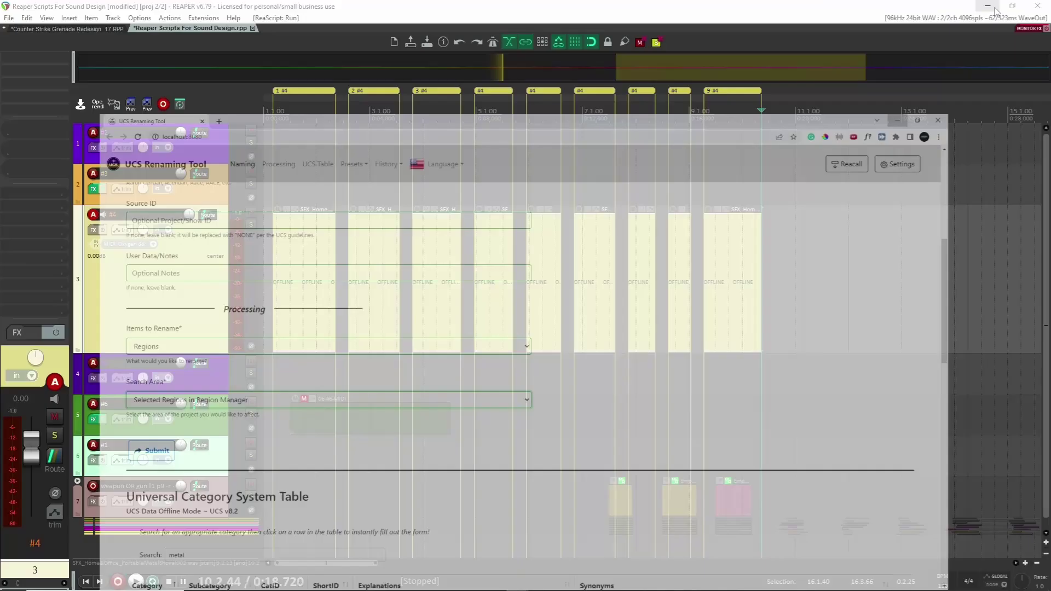
{"action": "scroll", "coordinate": [674, 438], "scroll_direction": "down", "scroll_amount": 4}
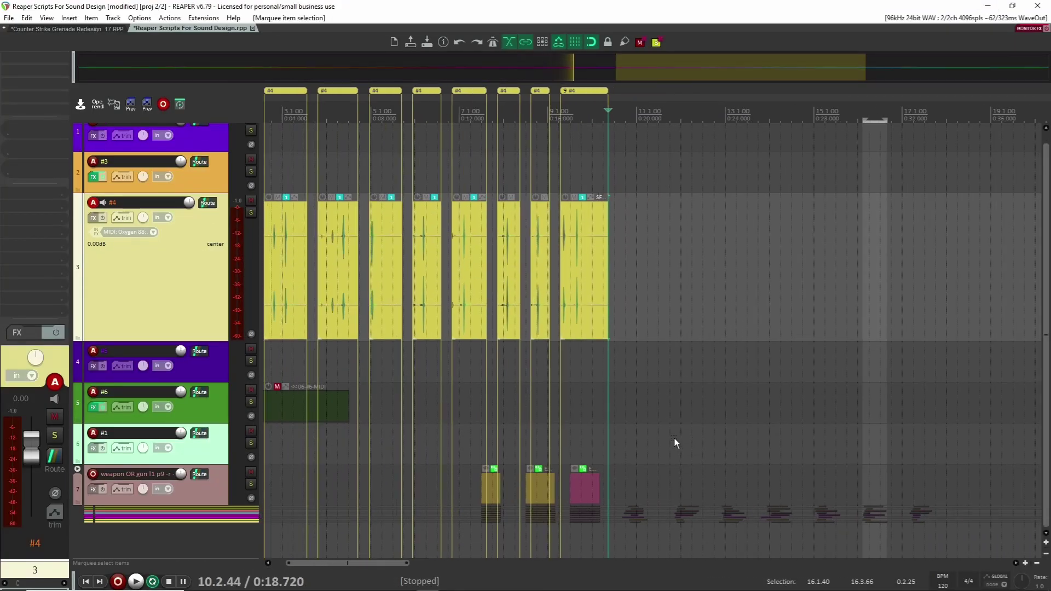
{"action": "left_click_drag", "start_coordinate": [570, 479], "coordinate": [812, 536]}
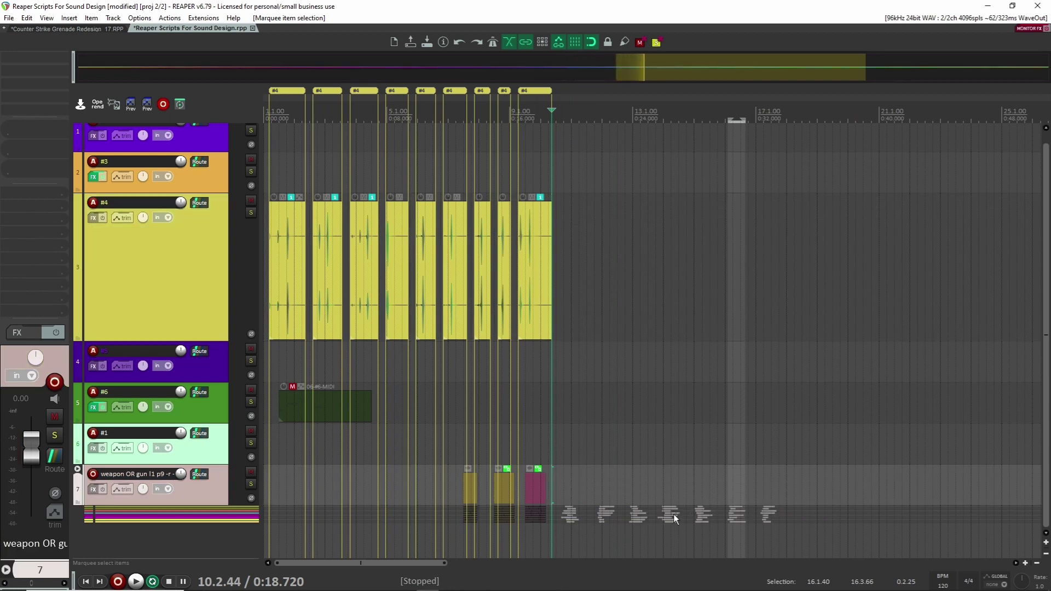
{"action": "key", "text": "shift+r"}
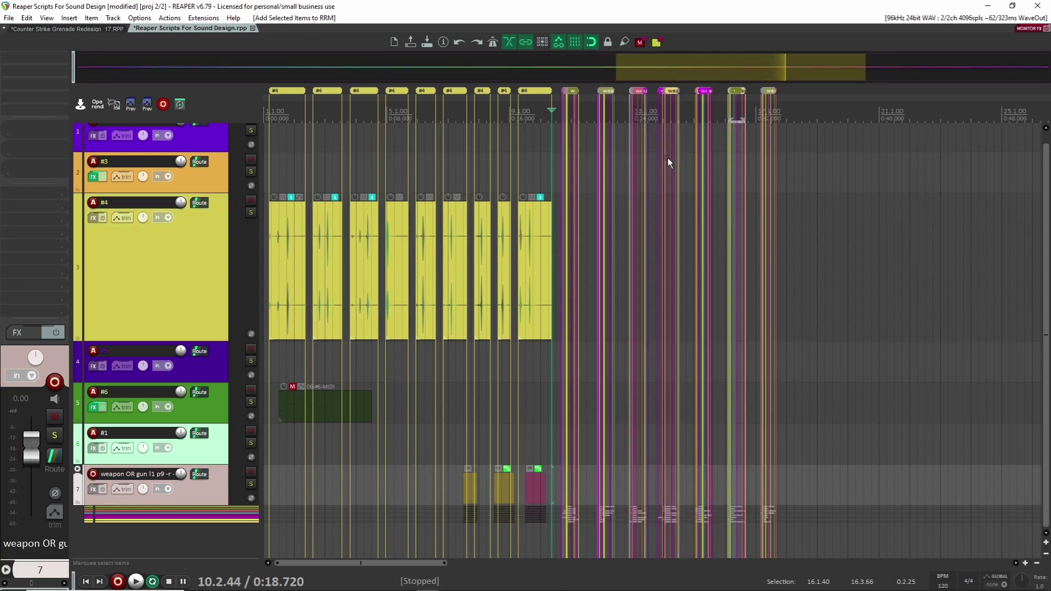
Apply the region render matrix preset in the render settings, open the Region Manager, and select regions R1 to R9 named #4.
{"action": "key", "text": "ctrl+alt+r"}
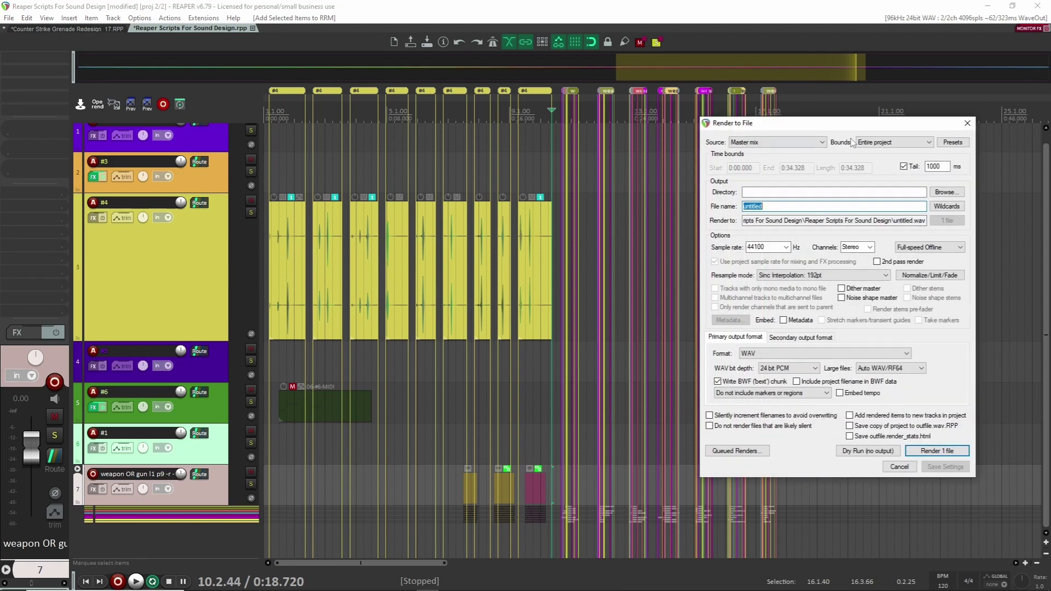
{"action": "left_click_drag", "start_coordinate": [841, 117], "coordinate": [561, 116]}
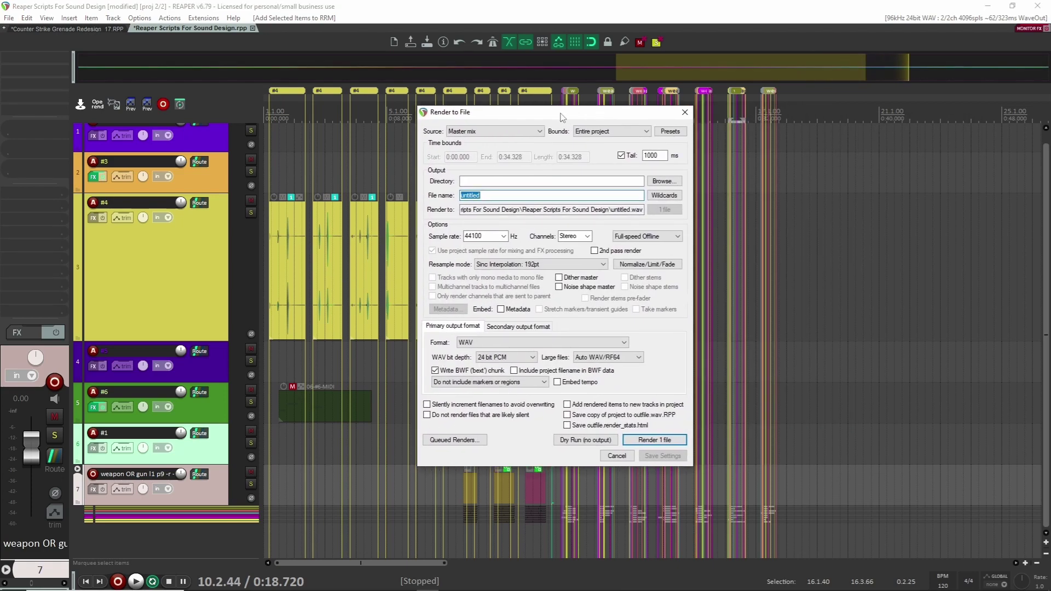
{"action": "left_click", "coordinate": [666, 131]}
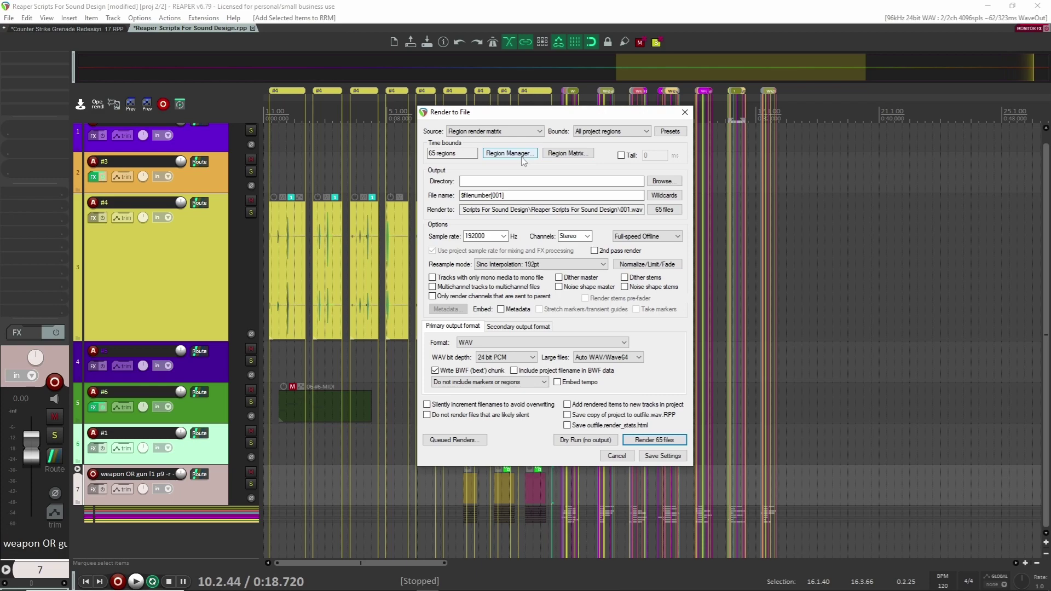
{"action": "left_click", "coordinate": [521, 156]}
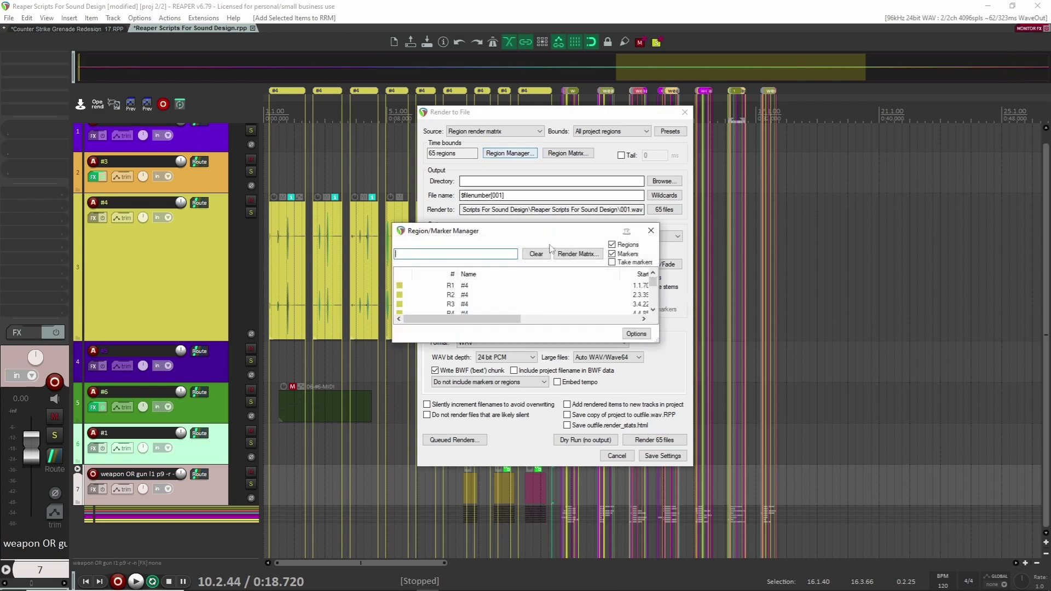
{"action": "left_click", "coordinate": [466, 186]}
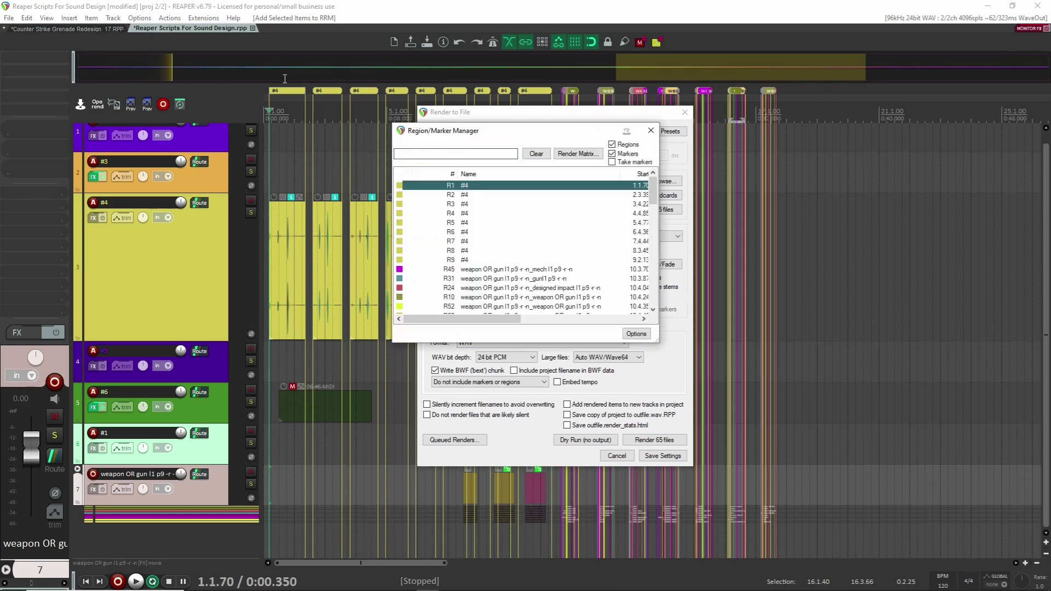
{"action": "left_click", "coordinate": [466, 261], "text": "shift"}
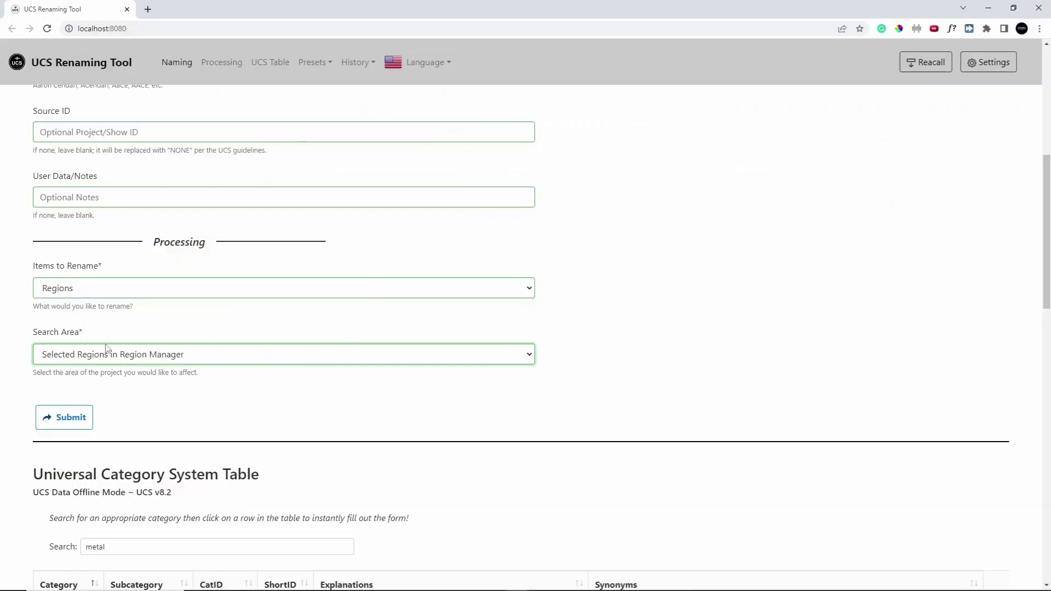
Submit the UCS renaming for the selected regions, return to REAPER, and check the region names above track #4.
{"action": "left_click", "coordinate": [68, 371]}
{"action": "left_click", "coordinate": [428, 580]}
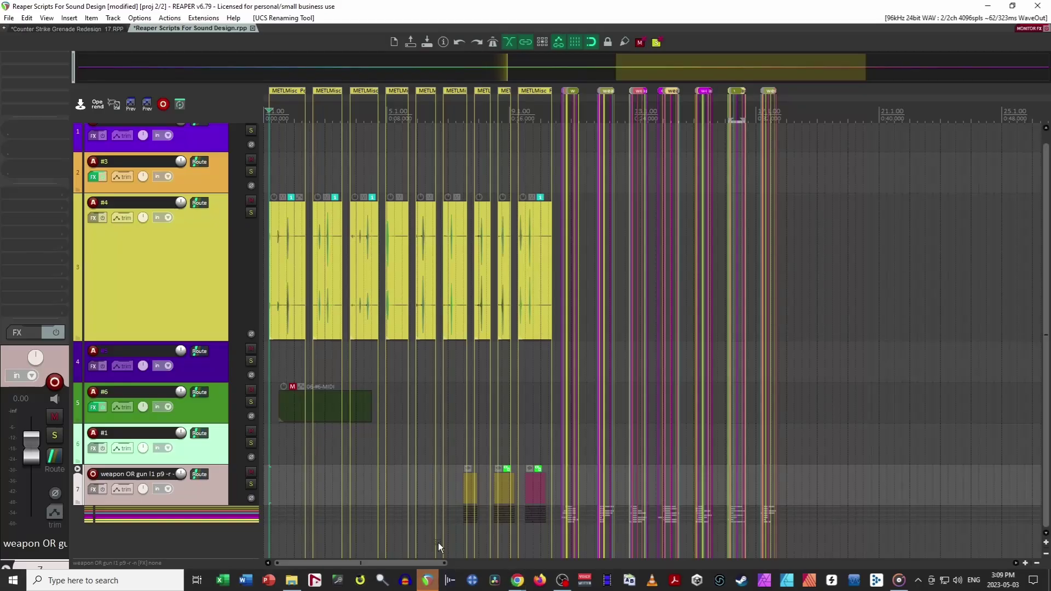
{"action": "left_click", "coordinate": [347, 156]}
{"action": "scroll", "coordinate": [350, 156], "scroll_direction": "up", "scroll_amount": 10}
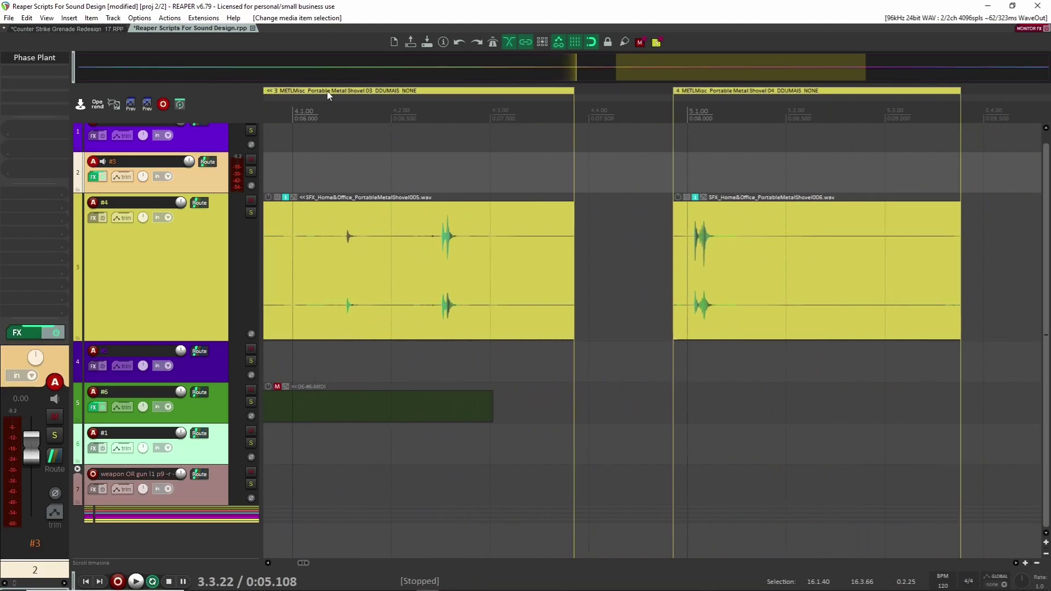
{"action": "left_click_drag", "start_coordinate": [332, 168], "coordinate": [449, 178]}
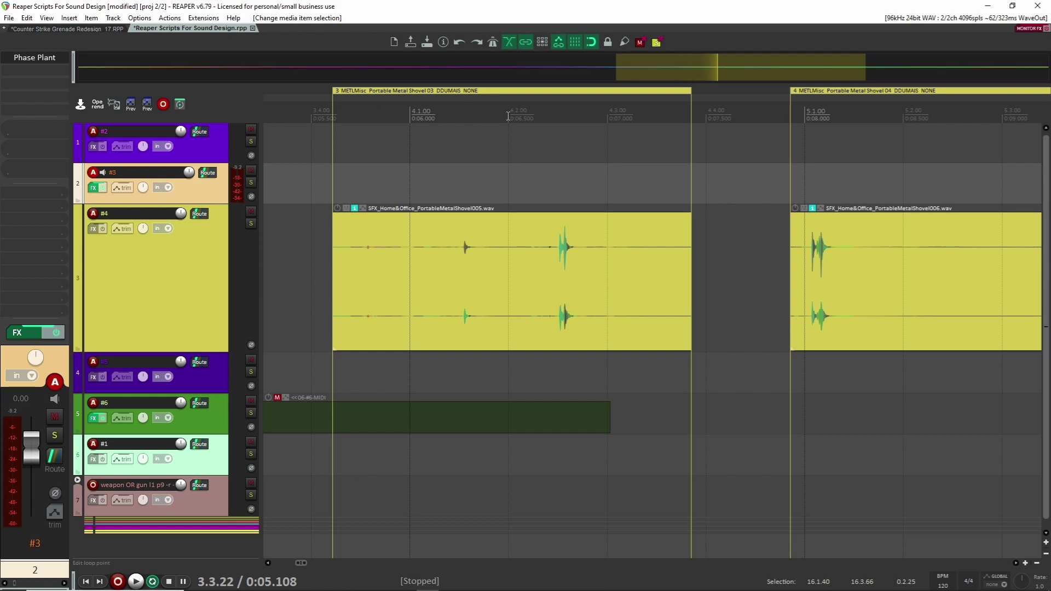
{"action": "scroll", "coordinate": [346, 183], "scroll_direction": "down", "scroll_amount": 2}
{"action": "left_click_drag", "start_coordinate": [345, 184], "coordinate": [681, 185]}
{"action": "left_click_drag", "start_coordinate": [381, 180], "coordinate": [548, 180]}
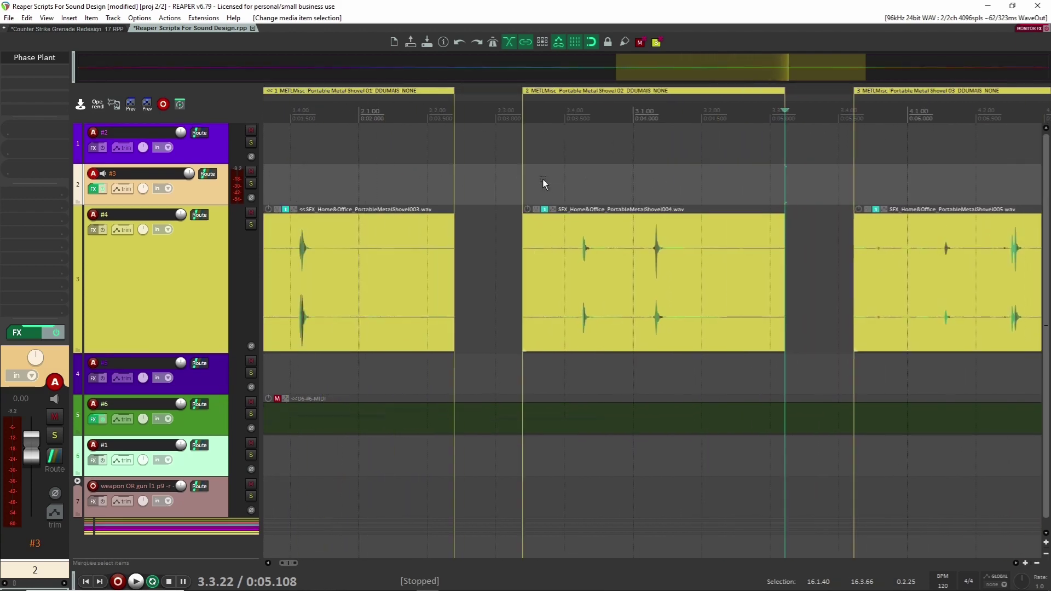
Open the render settings to view the $region file name wildcard, and close them without rendering.
{"action": "key", "text": "ctrl+alt+r"}
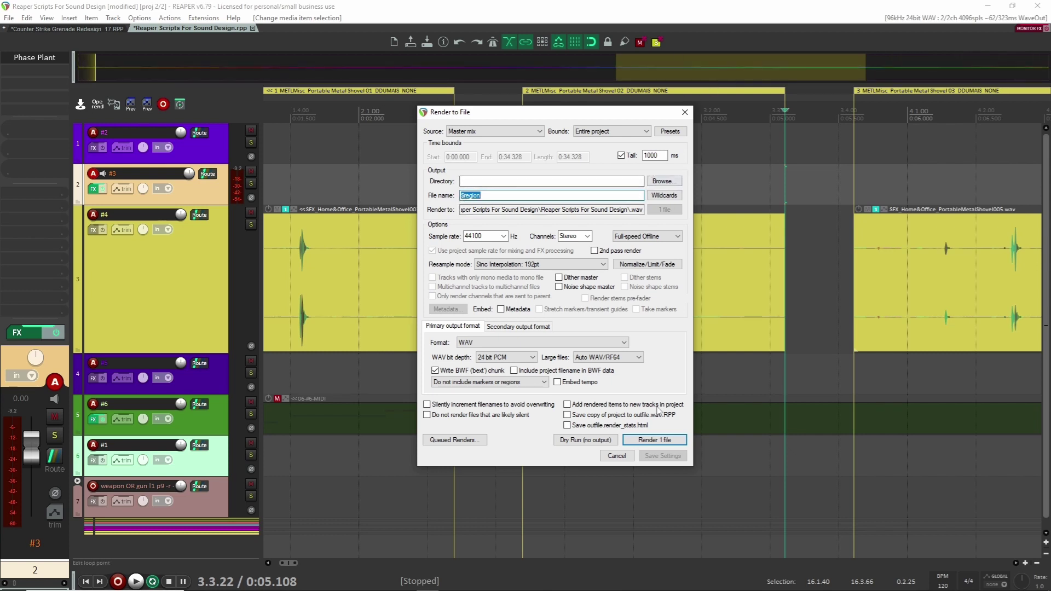
{"action": "left_click", "coordinate": [684, 112]}
{"action": "left_click", "coordinate": [786, 395]}
{"action": "scroll", "coordinate": [757, 353], "scroll_direction": "down", "scroll_amount": 4}
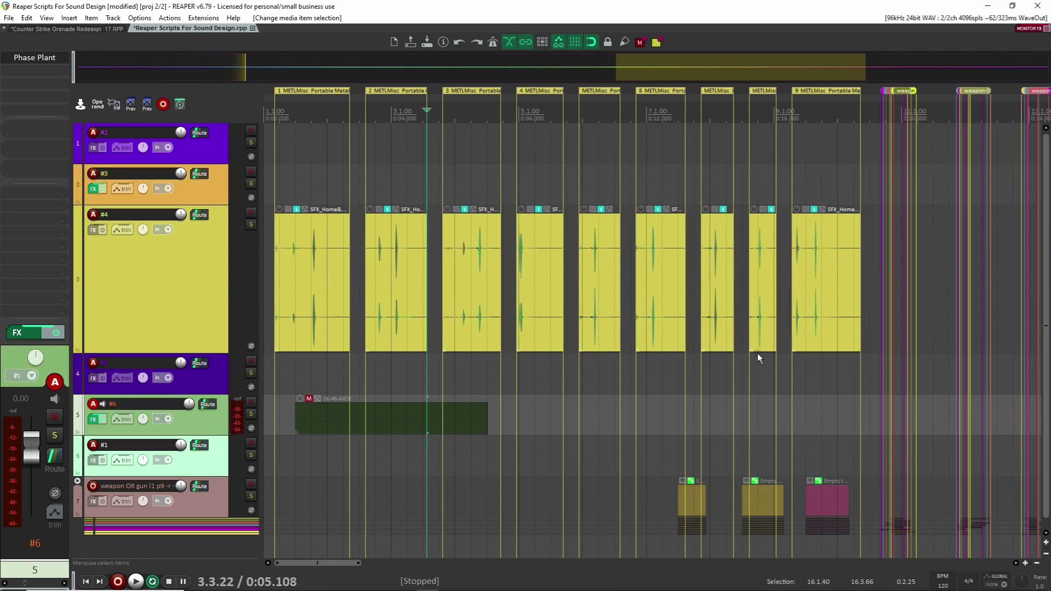
Open the 06-#6-MIDI item on track #6 in the MIDI editor.
{"action": "scroll", "coordinate": [683, 356], "scroll_direction": "down", "scroll_amount": 2}
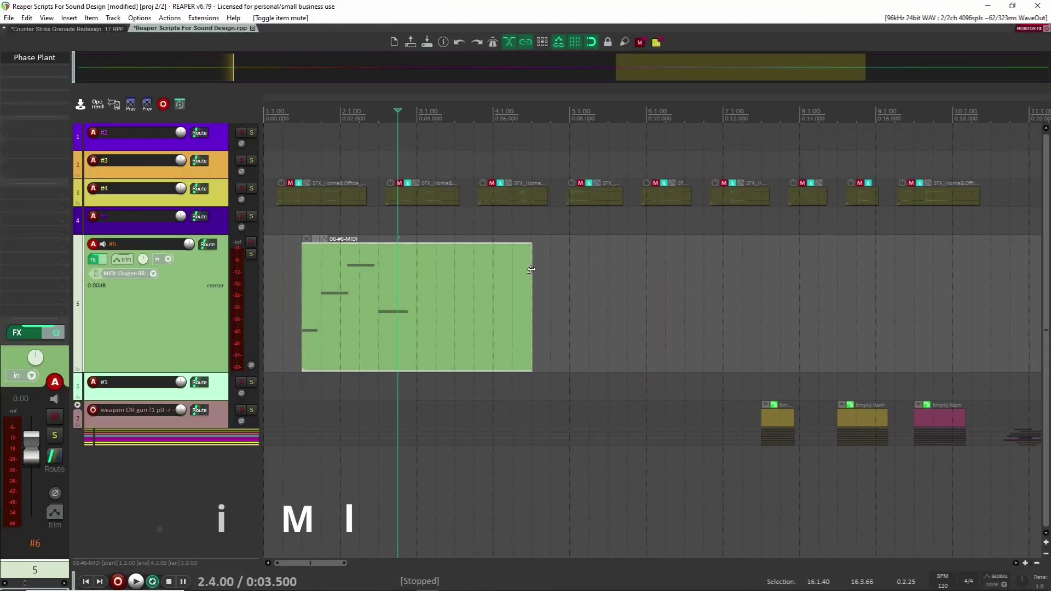
{"action": "left_click", "coordinate": [541, 282]}
{"action": "double_click", "coordinate": [458, 278]}
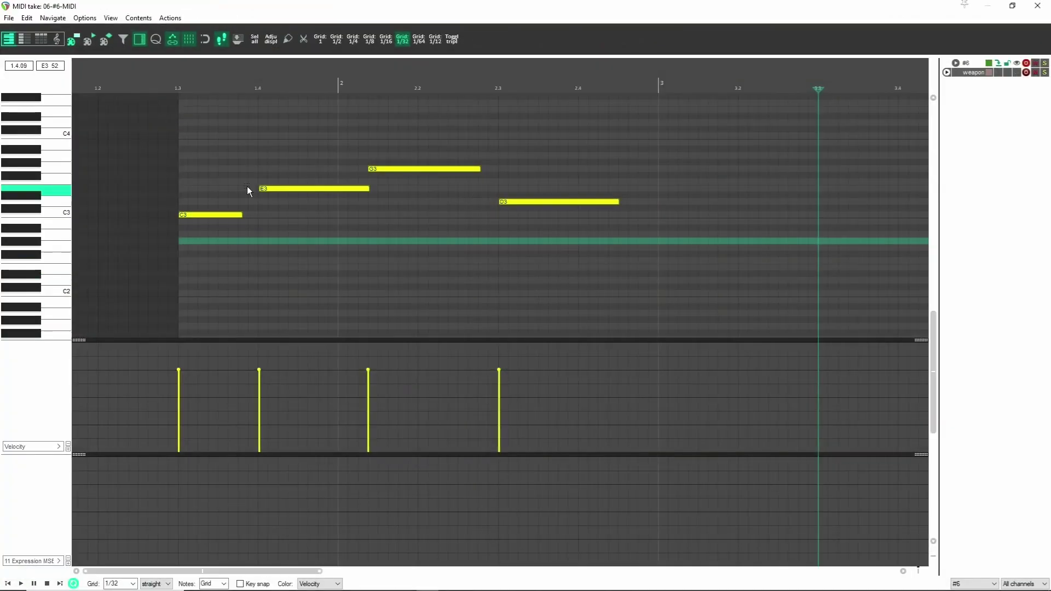
Draw rising velocities across the four MIDI notes, and add an Analog oscillator in Phase Plant on track #6.
{"action": "mouse_move", "coordinate": [179, 414]}
{"action": "left_mouse_down"}
{"action": "mouse_move", "coordinate": [394, 390]}
{"action": "mouse_move", "coordinate": [514, 361]}
{"action": "left_mouse_up"}
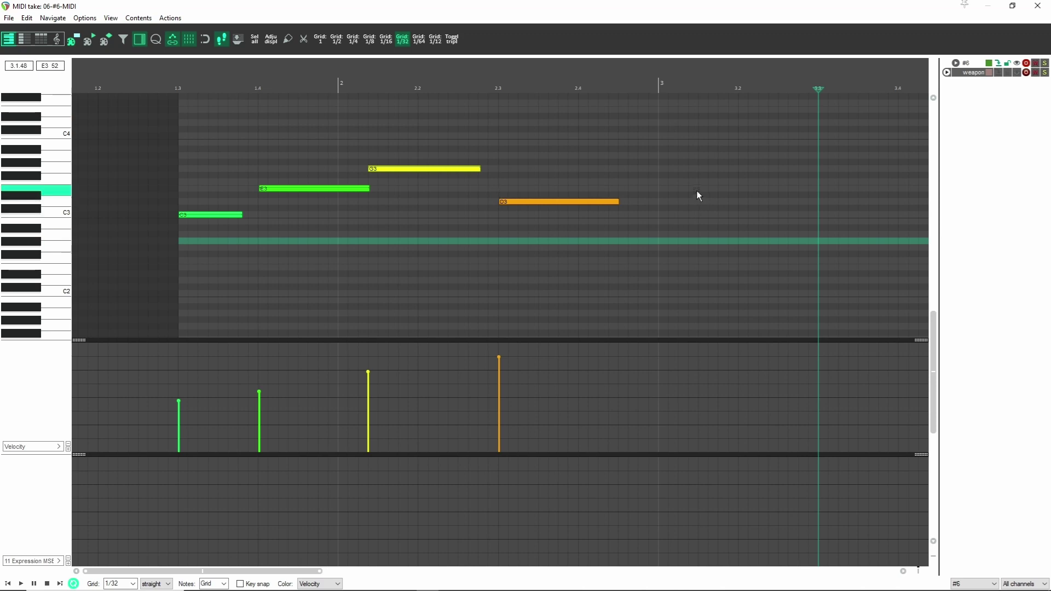
{"action": "key", "text": "f"}
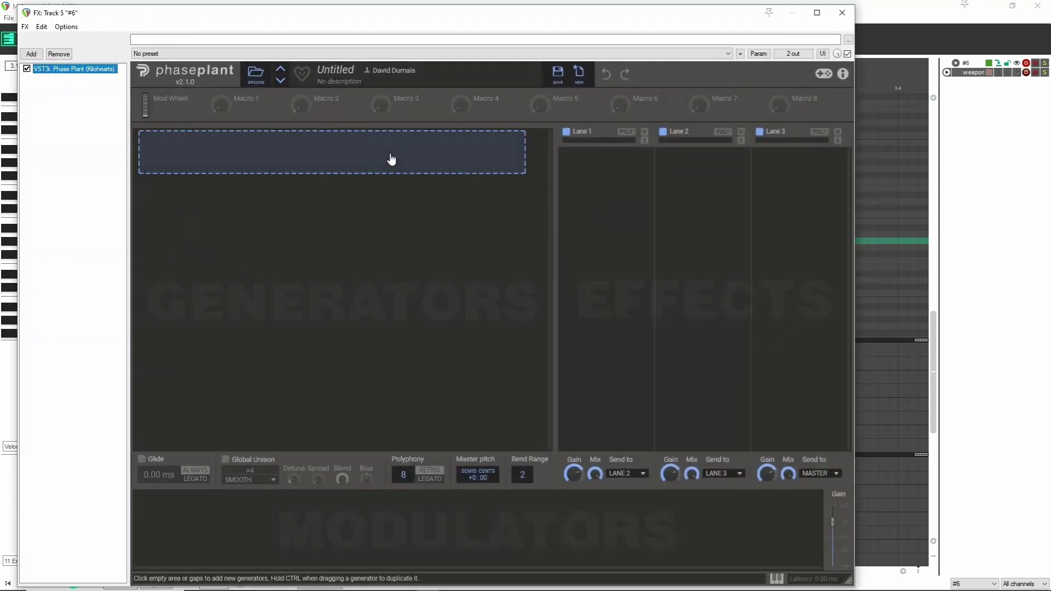
{"action": "left_click", "coordinate": [389, 155]}
{"action": "left_click", "coordinate": [410, 192]}
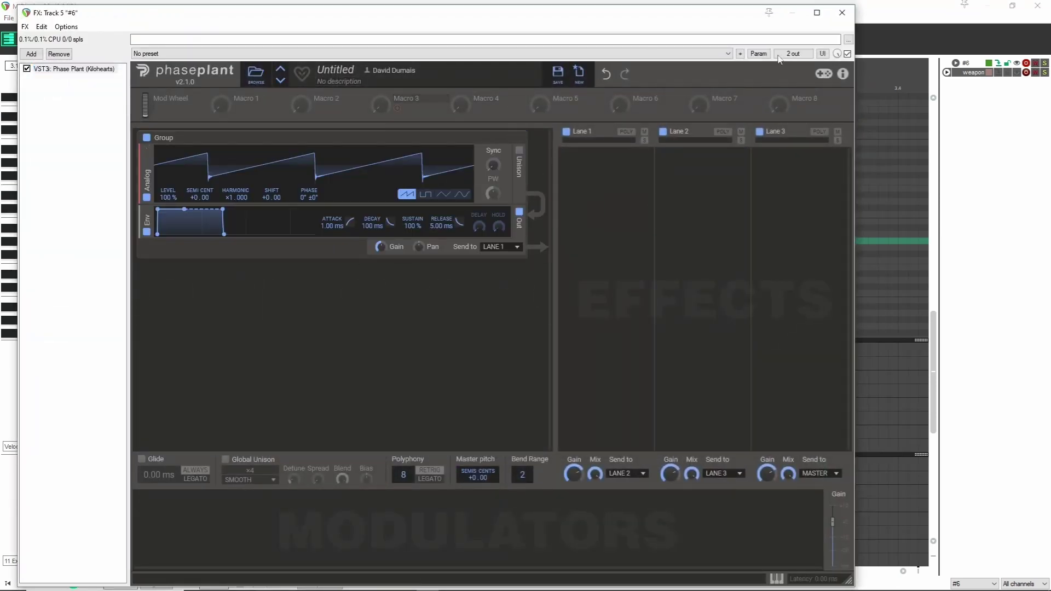
{"action": "left_click", "coordinate": [842, 13]}
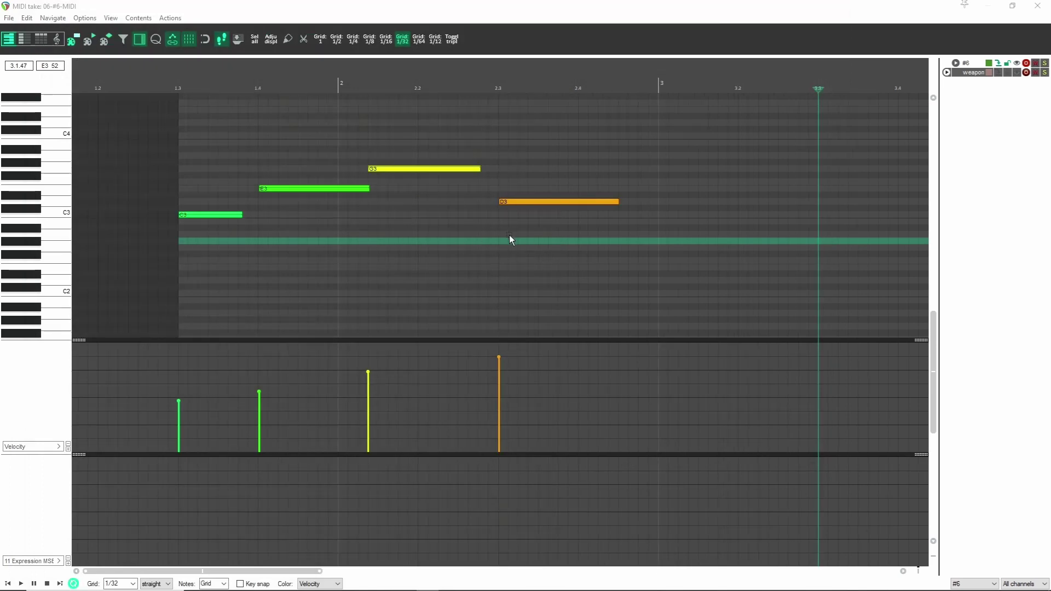
{"action": "key", "text": "w"}
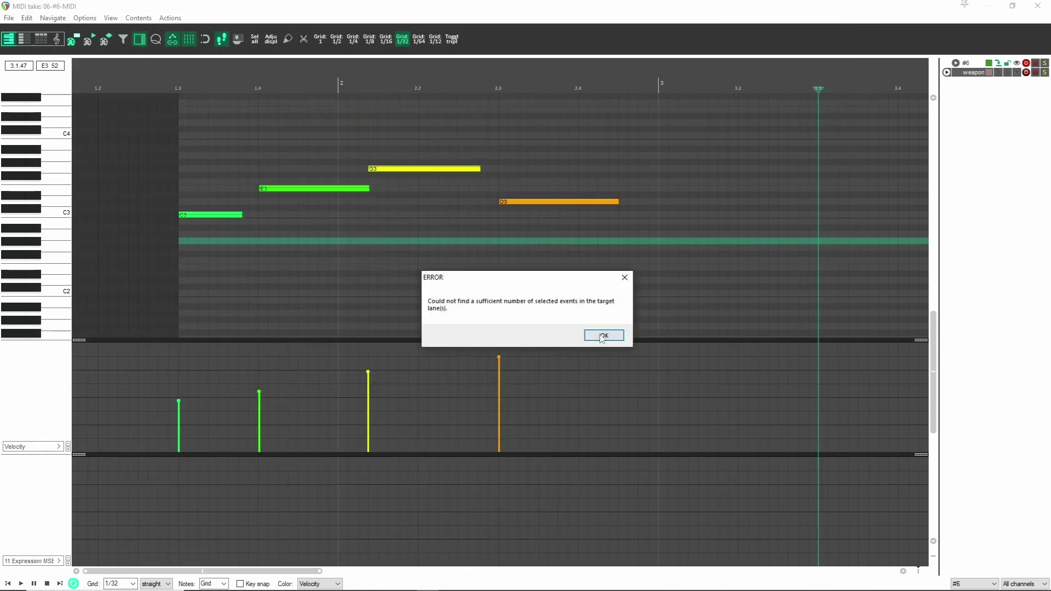
{"action": "left_click", "coordinate": [602, 335]}
{"action": "left_click_drag", "start_coordinate": [558, 434], "coordinate": [110, 337]}
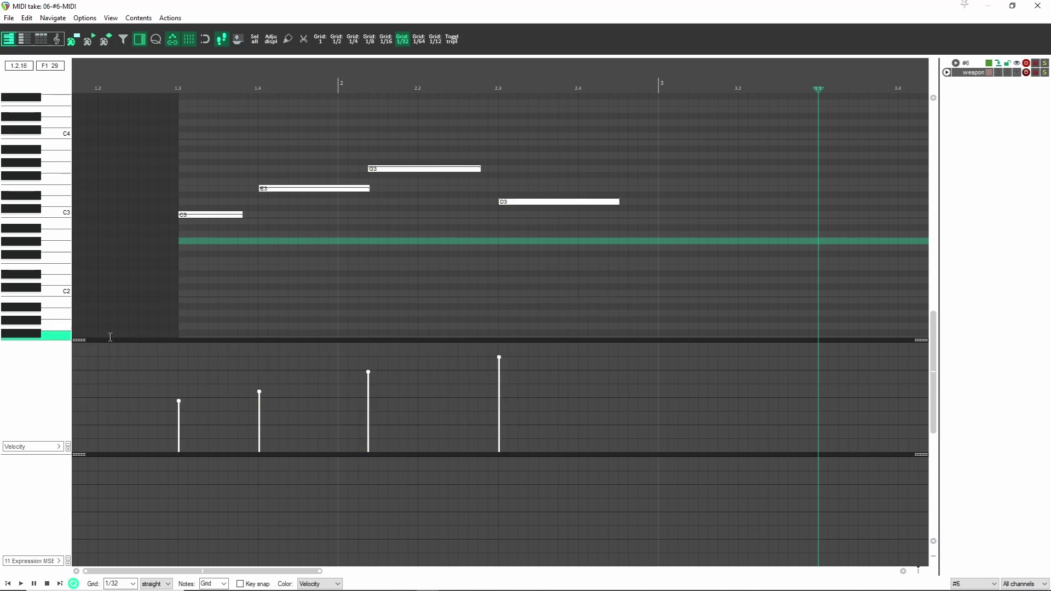
{"action": "key", "text": "w"}
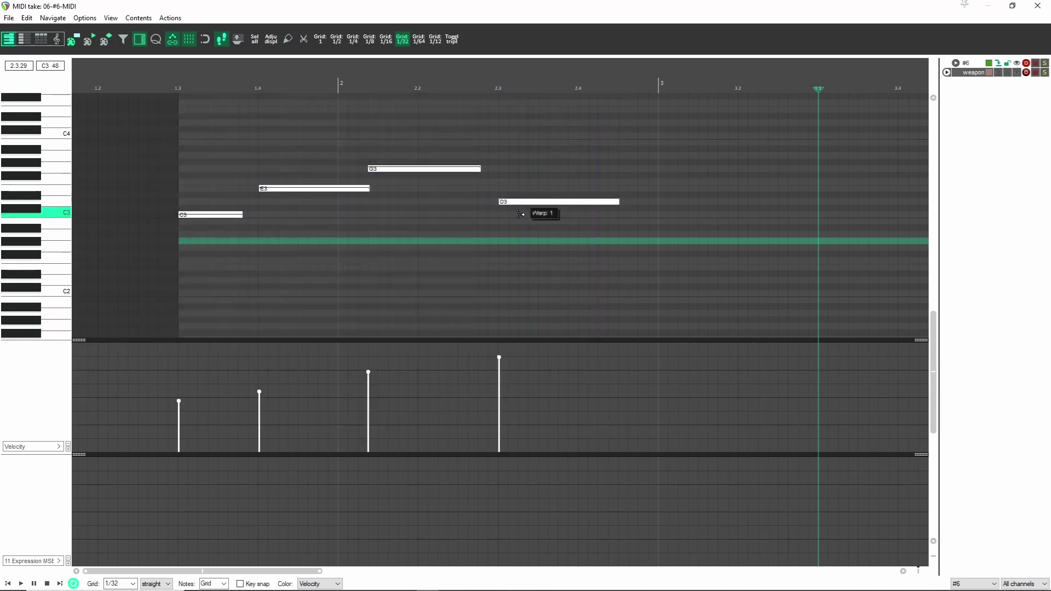
{"action": "key", "text": "Escape"}
{"action": "left_click", "coordinate": [614, 268]}
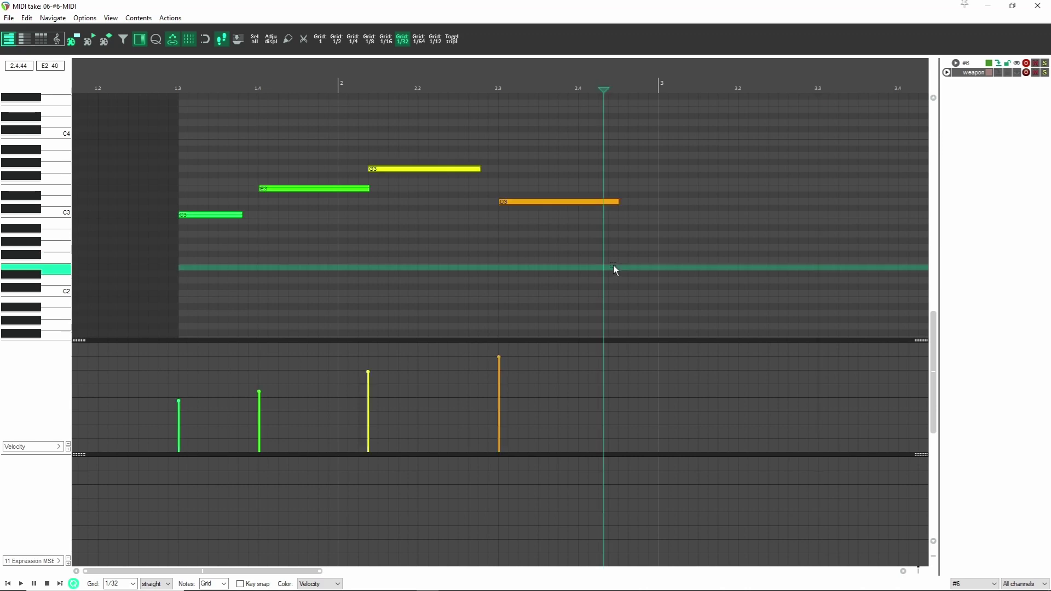
Select the four notes' velocities and tilt them with the transform script from high on the first note to low on the last.
{"action": "scroll", "coordinate": [614, 268], "scroll_direction": "up", "scroll_amount": 1}
{"action": "left_click_drag", "start_coordinate": [606, 420], "coordinate": [70, 362]}
{"action": "left_click_drag", "start_coordinate": [174, 353], "coordinate": [522, 442]}
{"action": "key", "text": "w"}
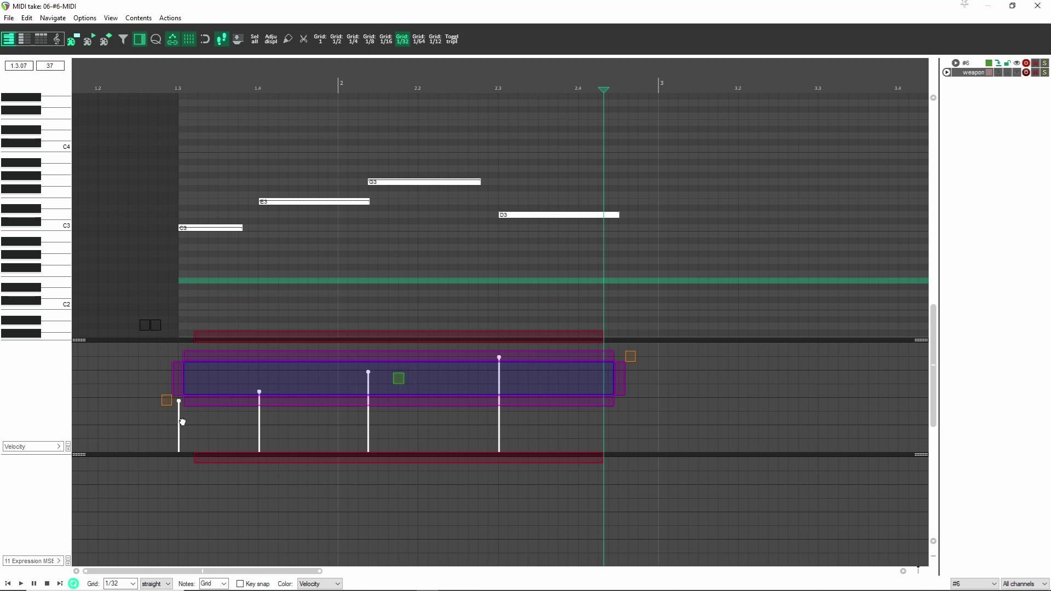
{"action": "left_click_drag", "start_coordinate": [164, 400], "coordinate": [176, 349]}
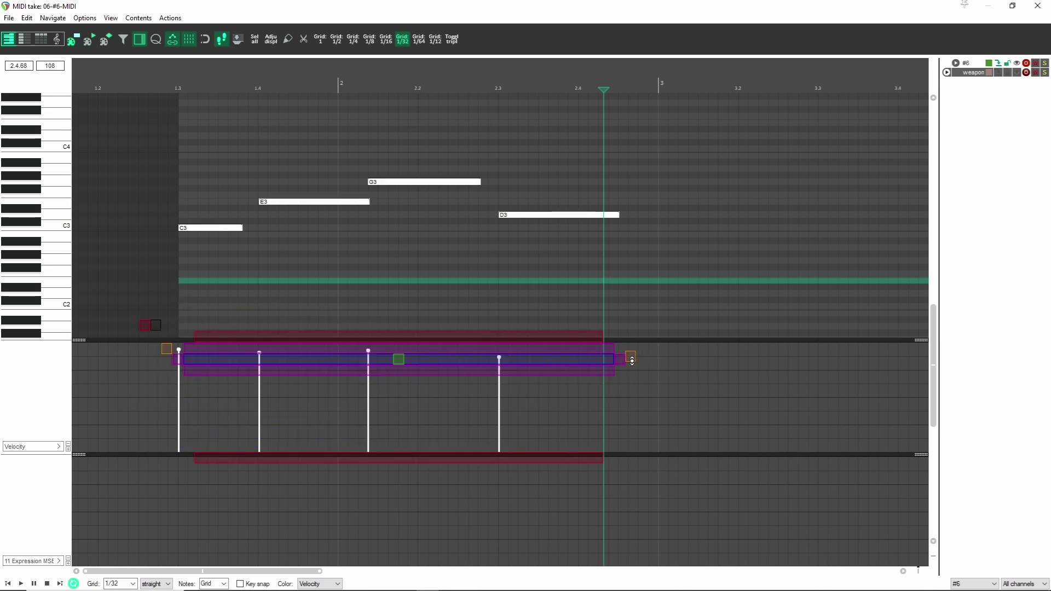
{"action": "left_click_drag", "start_coordinate": [631, 360], "coordinate": [630, 427]}
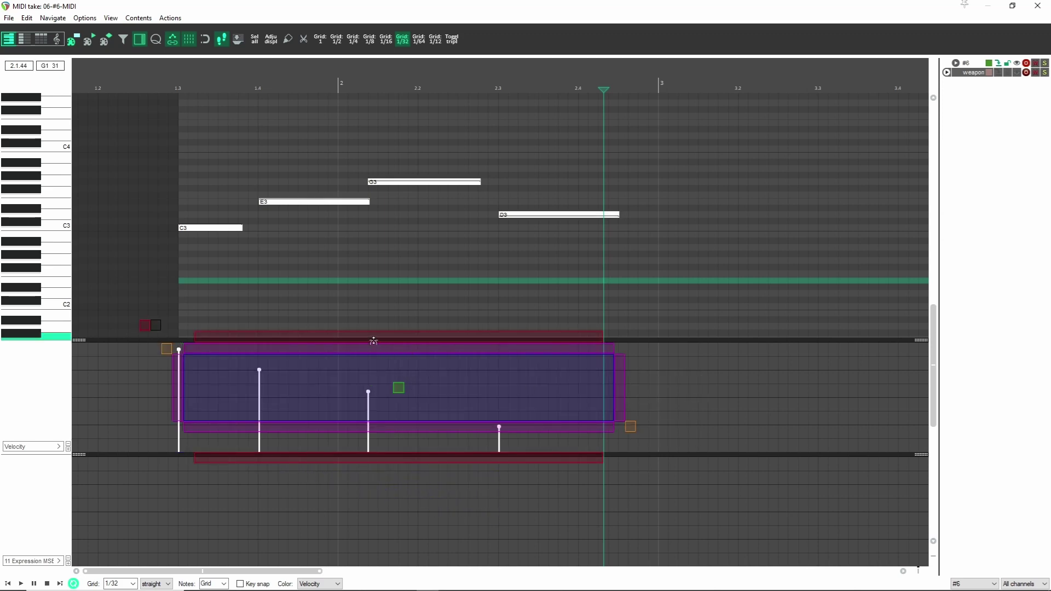
Compress the velocity range from above and below, and stretch the four notes in time to end just past 3.2.
{"action": "left_click_drag", "start_coordinate": [374, 349], "coordinate": [375, 390]}
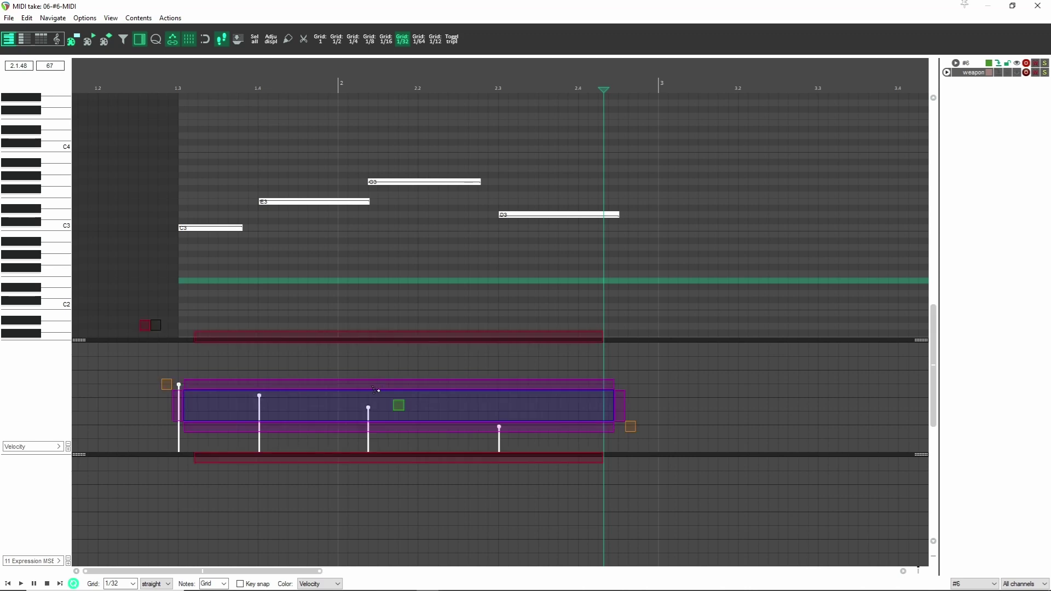
{"action": "left_click_drag", "start_coordinate": [382, 342], "coordinate": [385, 401]}
{"action": "left_click_drag", "start_coordinate": [387, 454], "coordinate": [391, 423]}
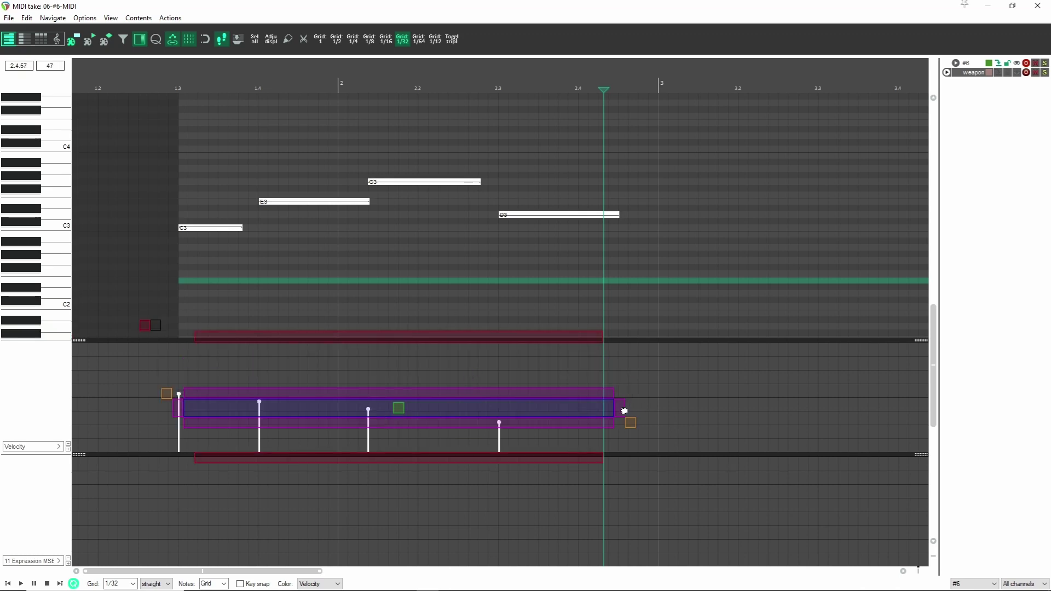
{"action": "left_click_drag", "start_coordinate": [623, 410], "coordinate": [749, 389]}
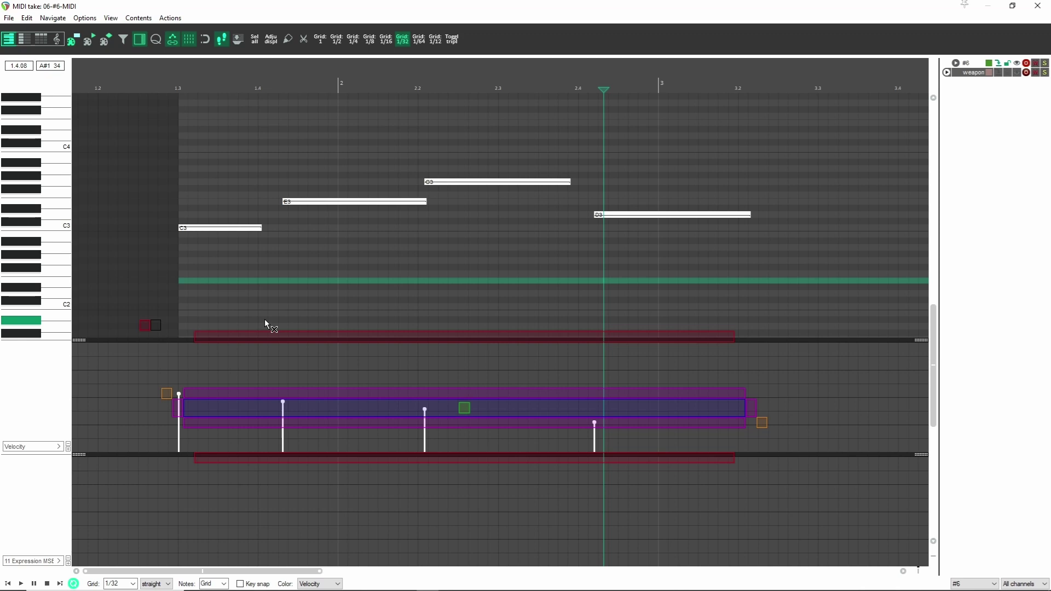
{"action": "left_click", "coordinate": [846, 268]}
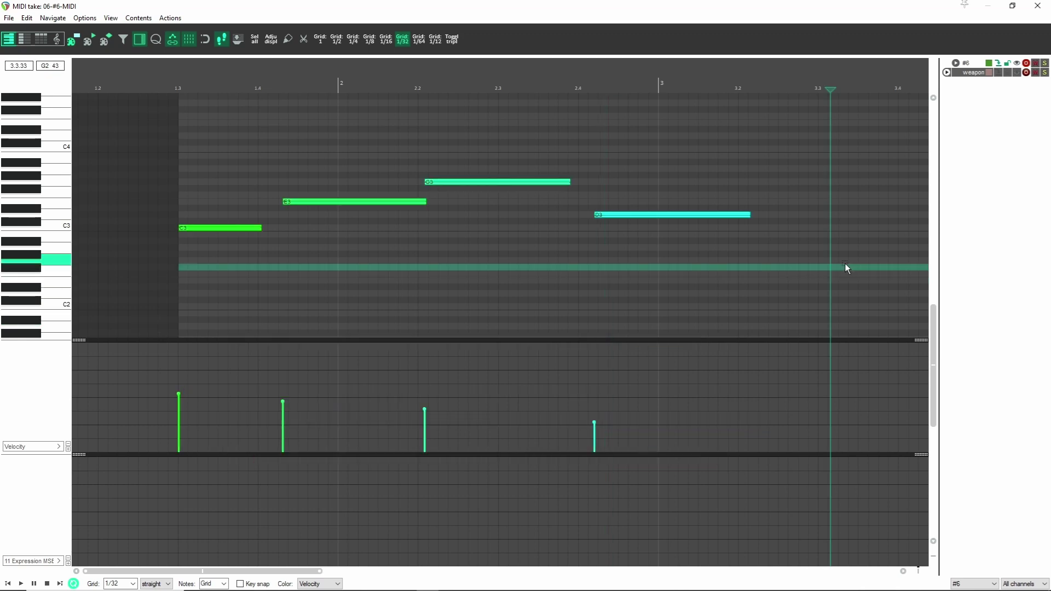
Select all four notes and even out their lengths and spacing so they run end to end.
{"action": "left_click", "coordinate": [774, 246]}
{"action": "left_click_drag", "start_coordinate": [782, 268], "coordinate": [159, 159]}
{"action": "key", "text": "s"}
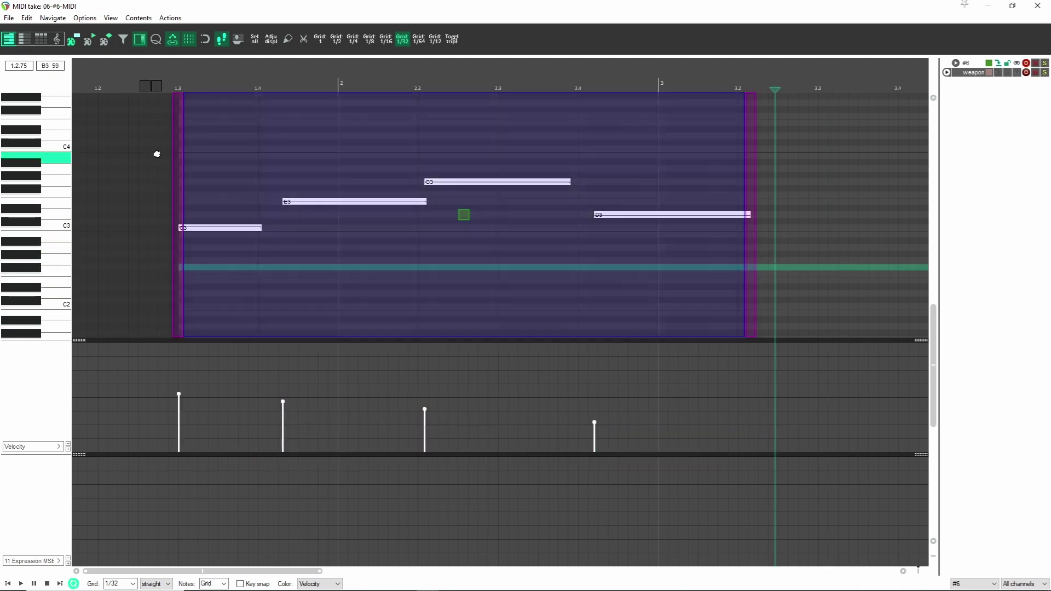
{"action": "scroll", "coordinate": [441, 239], "scroll_direction": "down", "scroll_amount": 1}
{"action": "key", "text": "s"}
Compress the evenly spaced notes in time so the last one ends just past bar 2.
{"action": "scroll", "coordinate": [474, 239], "scroll_direction": "down", "scroll_amount": 5}
{"action": "scroll", "coordinate": [473, 239], "scroll_direction": "down", "scroll_amount": 5}
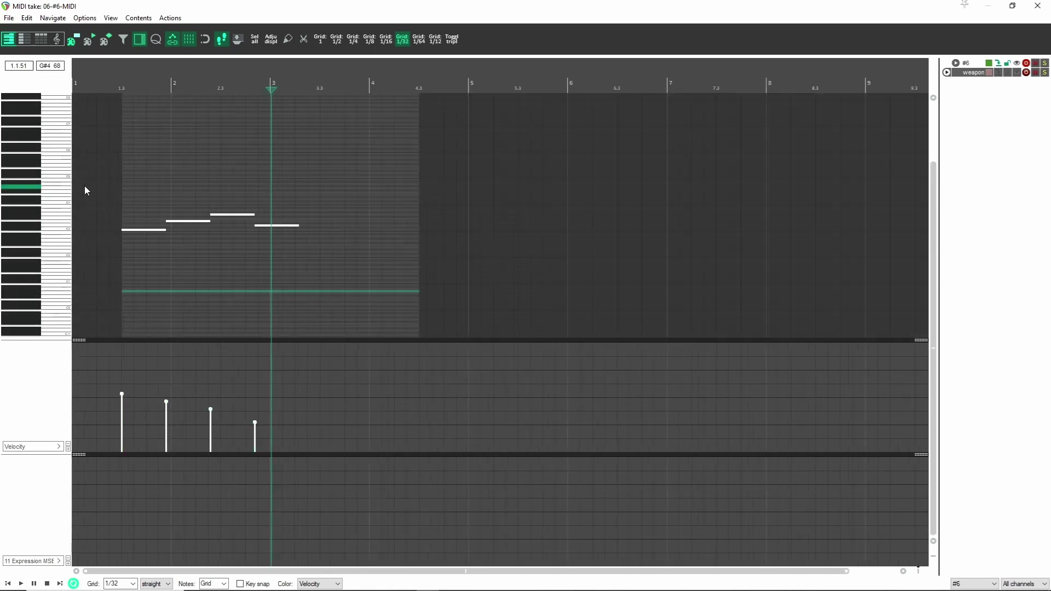
{"action": "key", "text": "s"}
{"action": "left_click_drag", "start_coordinate": [302, 209], "coordinate": [177, 203]}
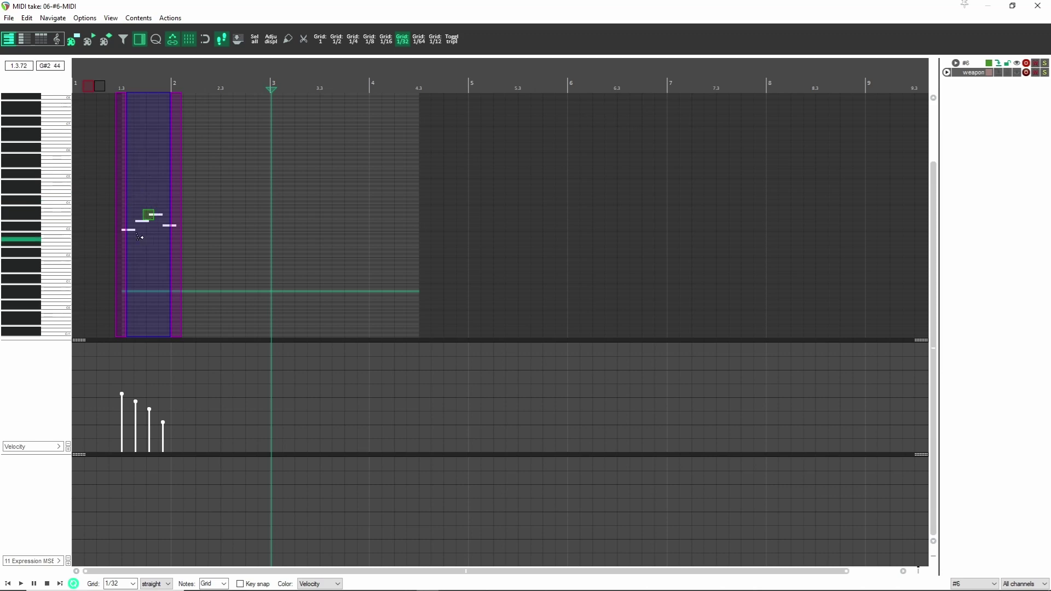
Squeeze the four notes to end at about 1.3.50, and stretch them back out past bar 2.
{"action": "scroll", "coordinate": [140, 237], "scroll_direction": "up", "scroll_amount": 10}
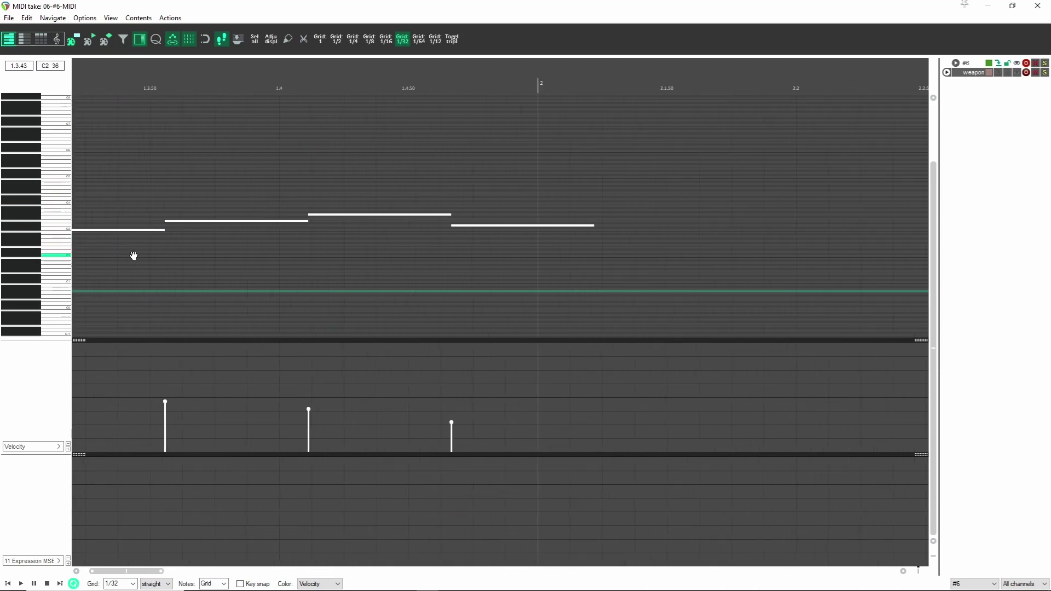
{"action": "left_click_drag", "start_coordinate": [133, 256], "coordinate": [273, 246]}
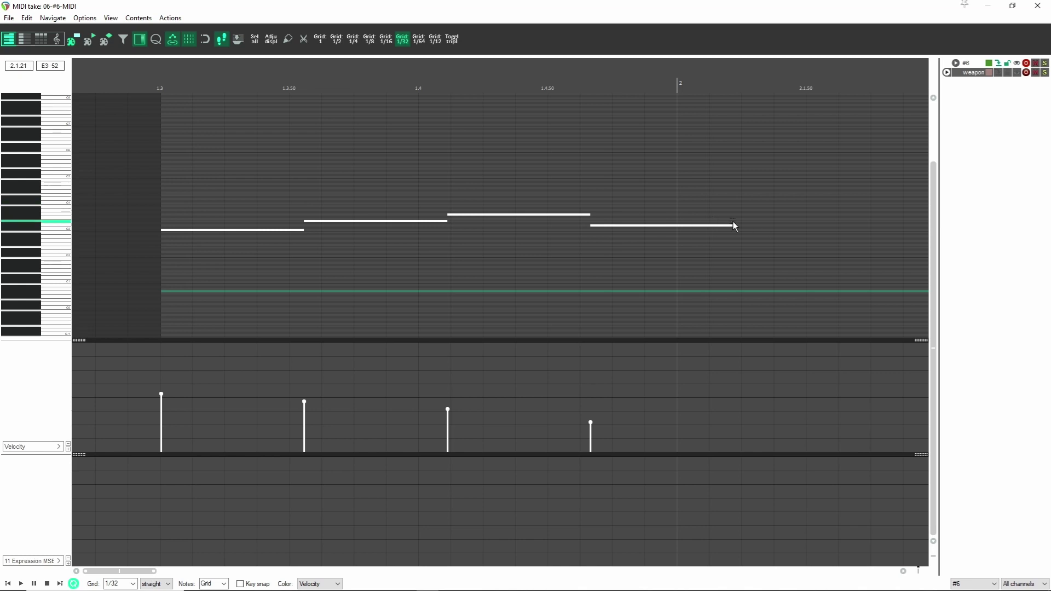
{"action": "left_click_drag", "start_coordinate": [729, 224], "coordinate": [289, 223]}
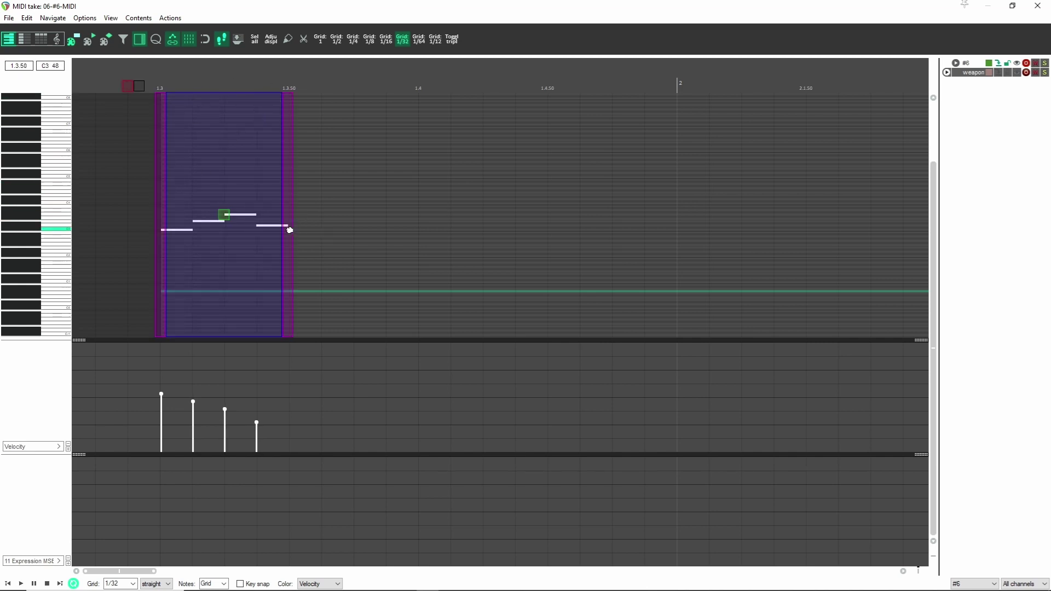
{"action": "left_click_drag", "start_coordinate": [289, 230], "coordinate": [842, 246]}
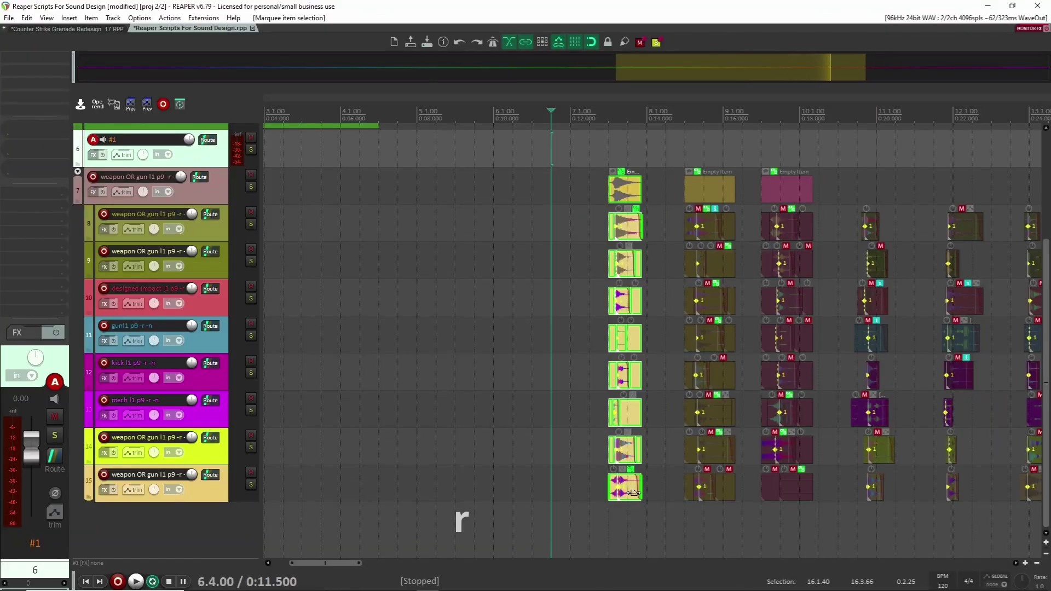
Run the Stem Manager script from the main project's action list and expand the "weapon OR gun l1 p9 -r -n" folder.
{"action": "key", "text": "shift+slash"}
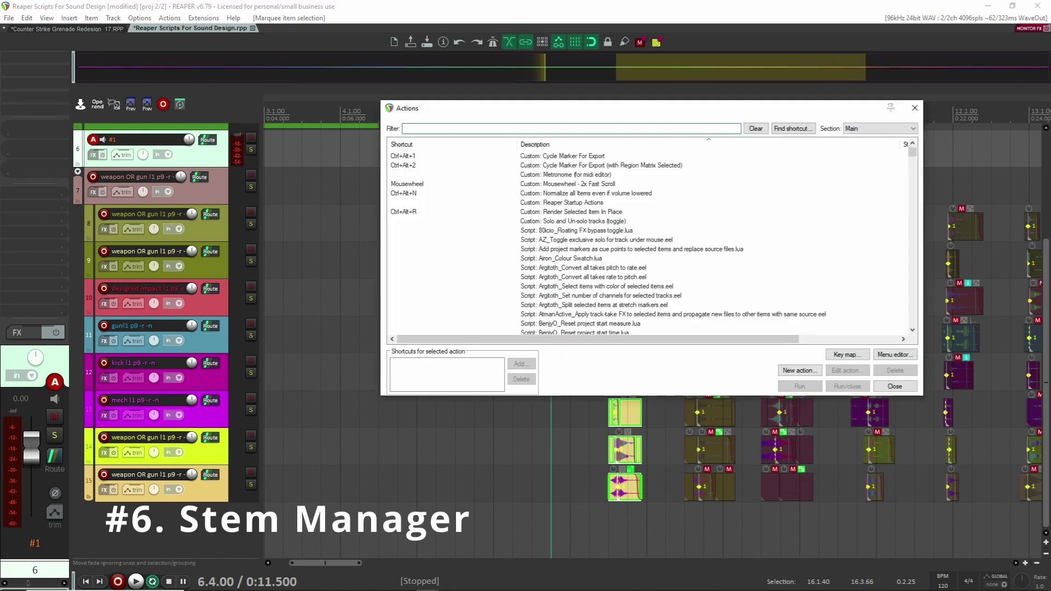
{"action": "type", "text": "stem m"}
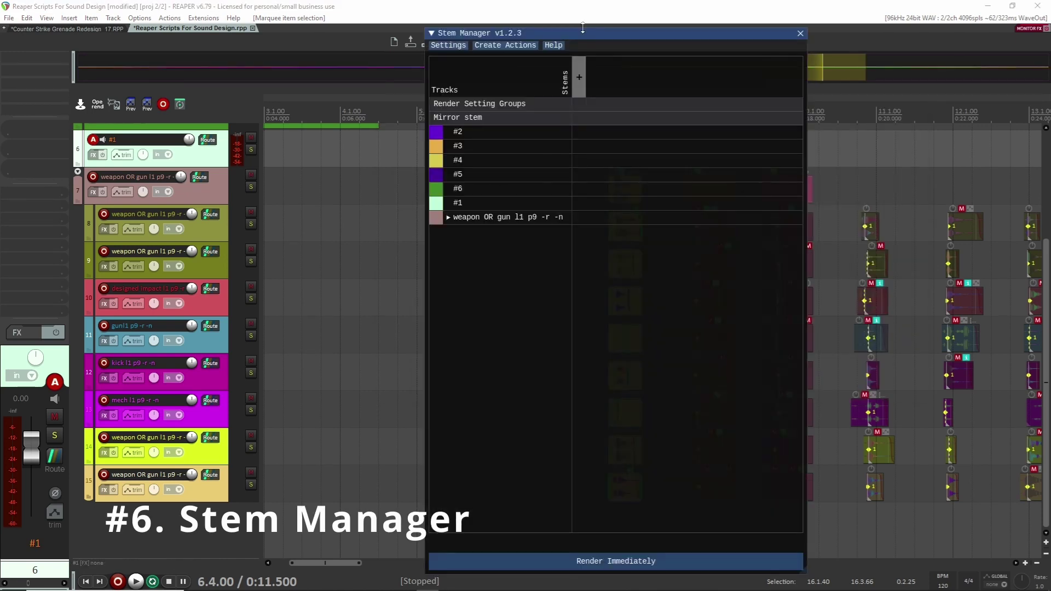
{"action": "left_click", "coordinate": [448, 217]}
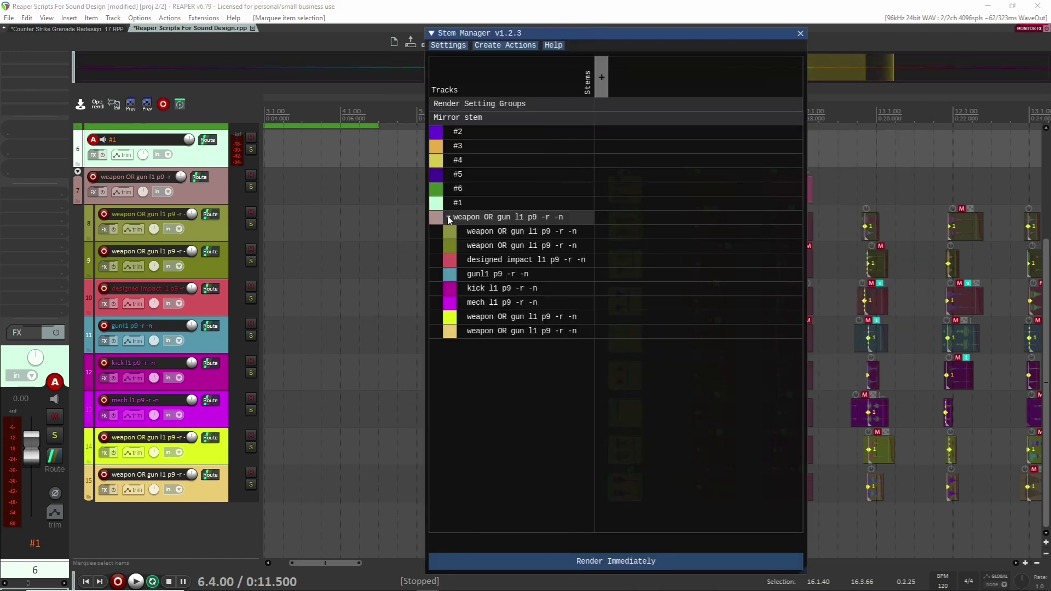
{"action": "scroll", "coordinate": [188, 254], "scroll_direction": "up", "scroll_amount": 3}
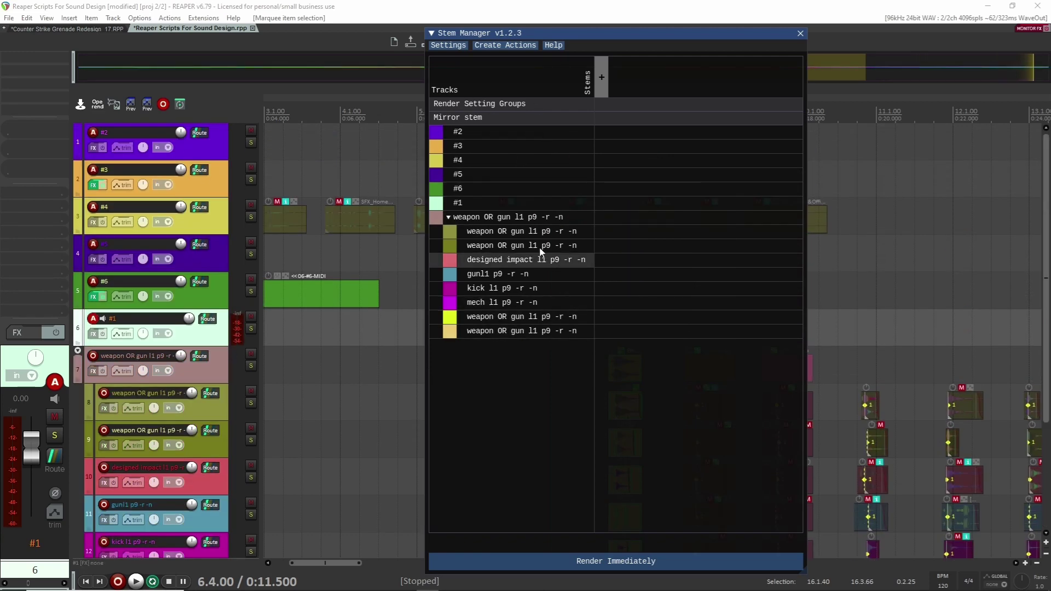
Add a stem named "stem 1" and solo the gunl1 track and the second "weapon OR gun" child track in it.
{"action": "left_click", "coordinate": [602, 79]}
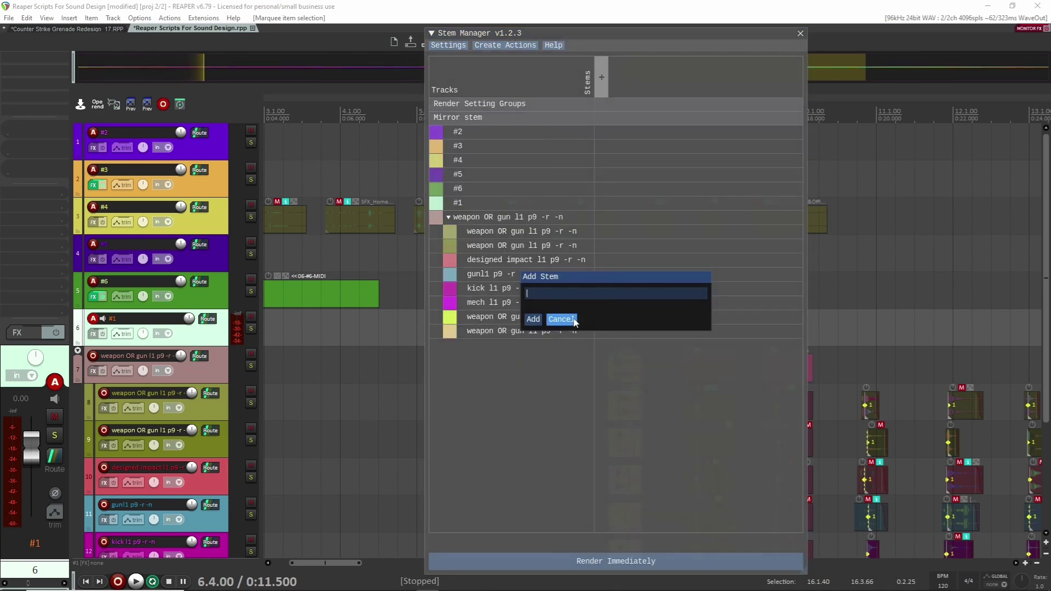
{"action": "type", "text": "stem 1"}
{"action": "key", "text": "Return"}
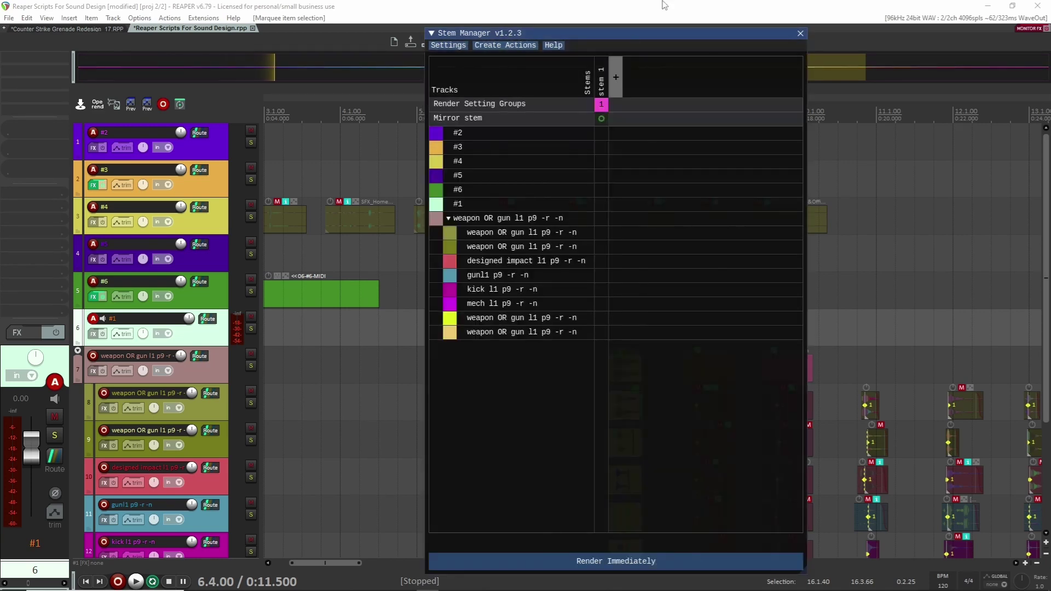
{"action": "left_click", "coordinate": [600, 275]}
{"action": "left_click", "coordinate": [601, 246]}
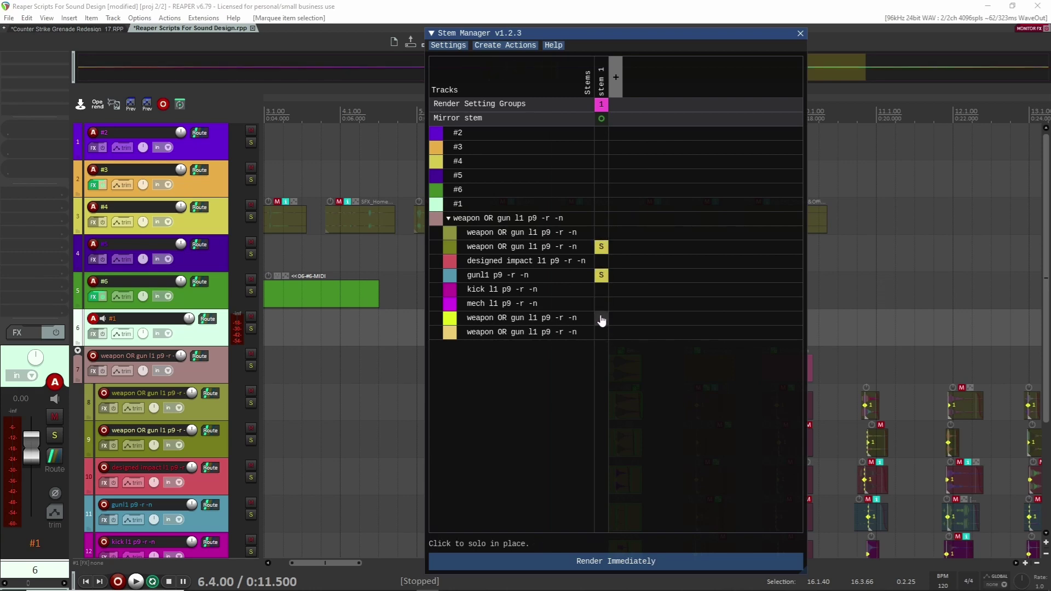
Add "stem 2", solo mech in stem 1, and solo the second and third "weapon OR gun" children, designed impact, kick and mech in stem 2.
{"action": "left_click", "coordinate": [616, 77]}
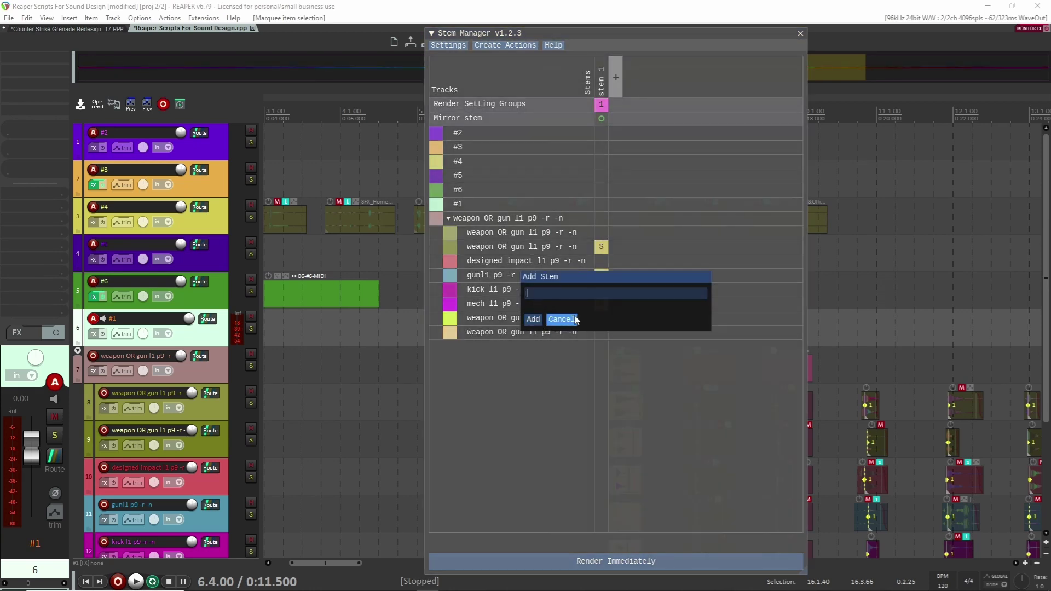
{"action": "type", "text": "stem 2"}
{"action": "key", "text": "Return"}
{"action": "left_click", "coordinate": [601, 303]}
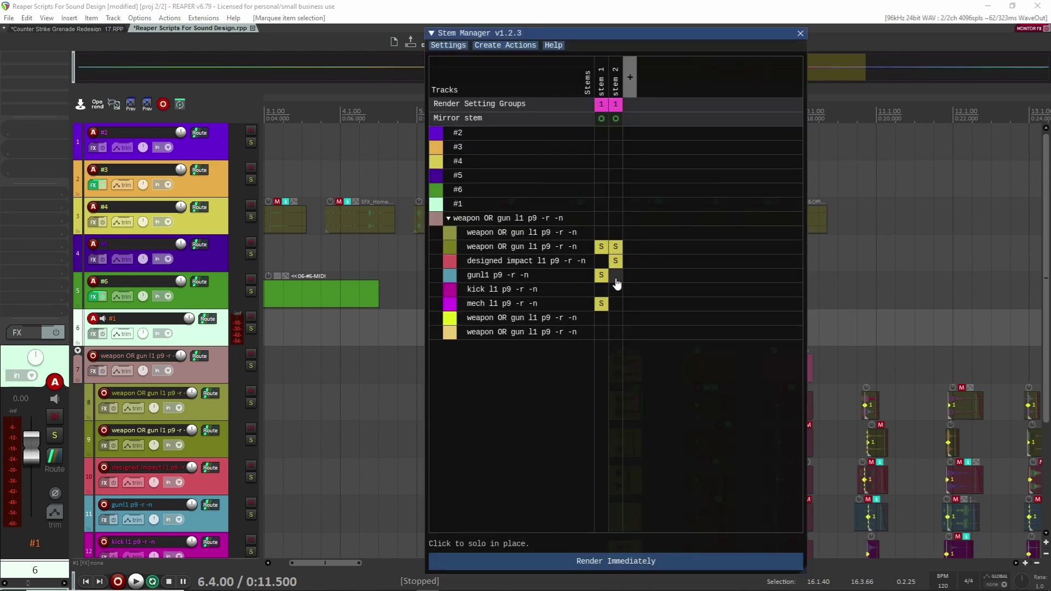
{"action": "left_click_drag", "start_coordinate": [617, 292], "coordinate": [616, 319]}
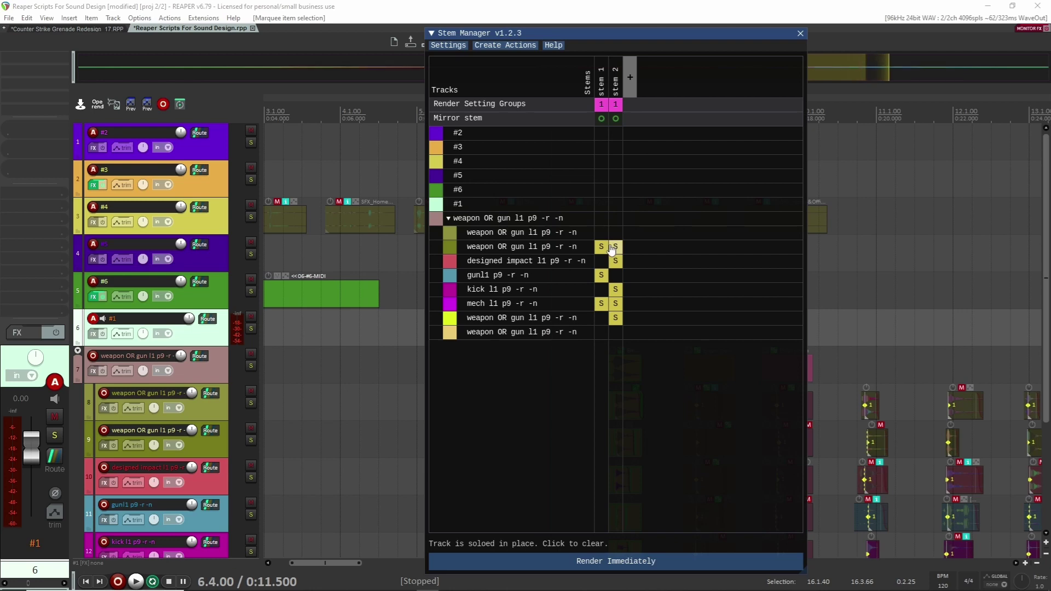
Clear all track solos from stem 1 and stem 2, and close the Stem Manager.
{"action": "left_click", "coordinate": [600, 246]}
{"action": "left_click", "coordinate": [615, 248]}
{"action": "left_click", "coordinate": [615, 260]}
{"action": "left_click", "coordinate": [601, 275]}
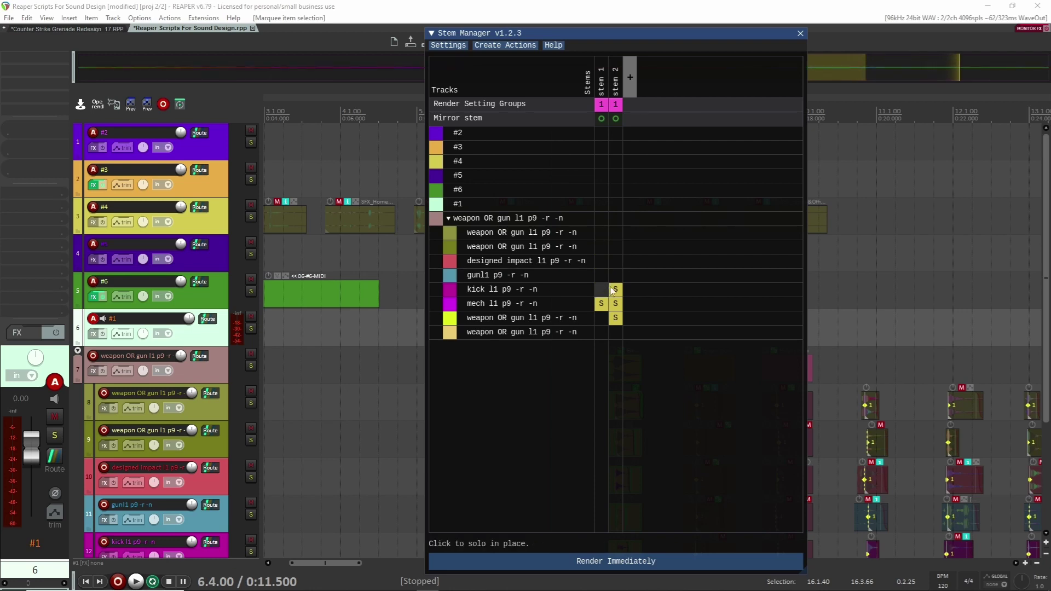
{"action": "left_click", "coordinate": [615, 289]}
{"action": "left_click", "coordinate": [602, 304]}
{"action": "left_click", "coordinate": [615, 305]}
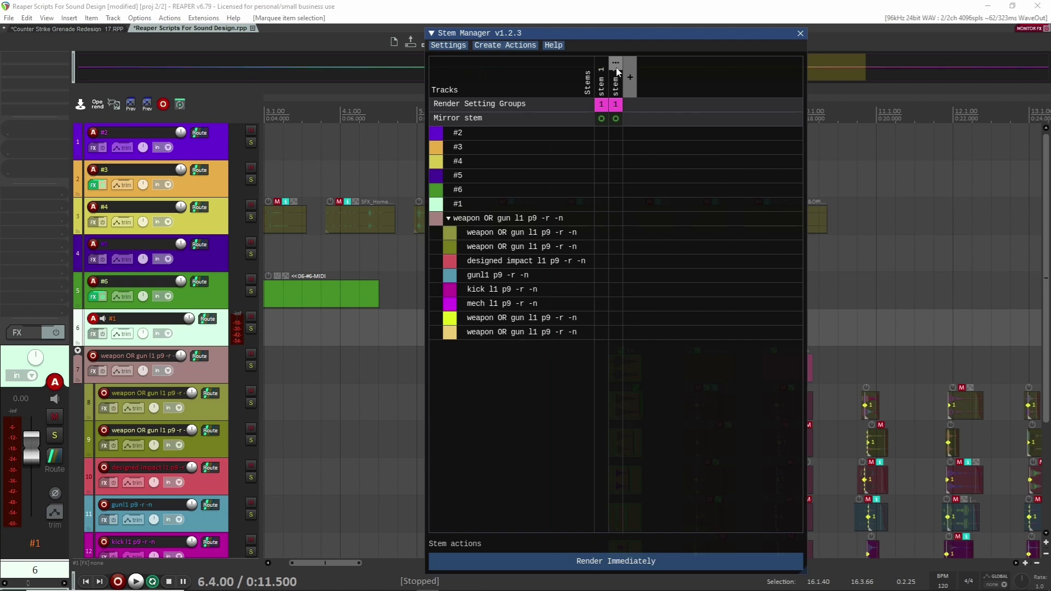
{"action": "left_click", "coordinate": [800, 34]}
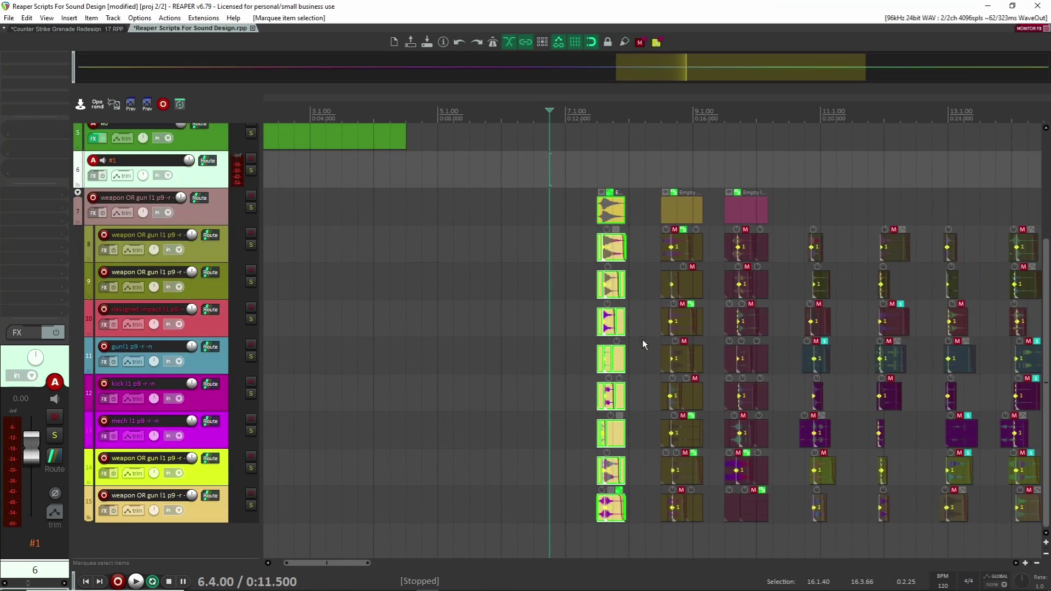
{"action": "left_click", "coordinate": [539, 213]}
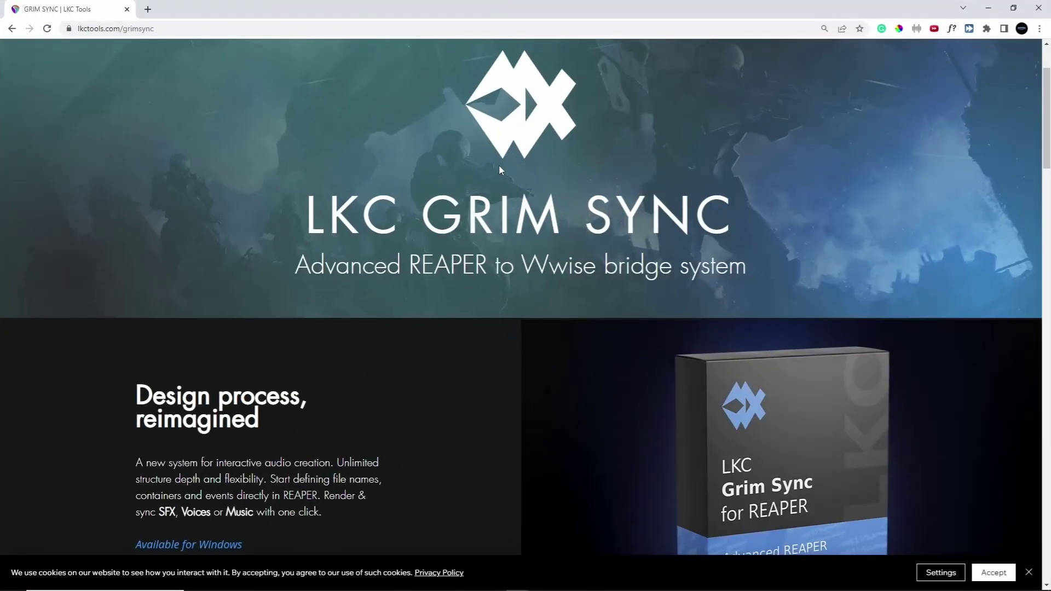
Review the LKC Grim Sync page in the browser, covering its overview, video, feature descriptions and included tools.
{"action": "scroll", "coordinate": [547, 223], "scroll_direction": "down", "scroll_amount": 3}
{"action": "scroll", "coordinate": [548, 222], "scroll_direction": "down", "scroll_amount": 3}
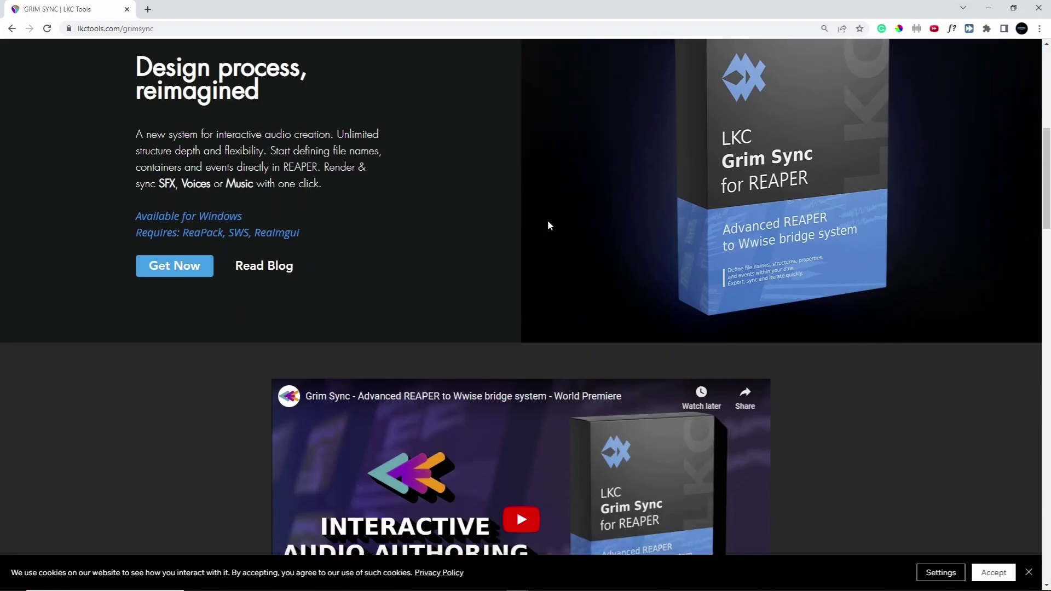
{"action": "scroll", "coordinate": [545, 217], "scroll_direction": "down", "scroll_amount": 1}
{"action": "scroll", "coordinate": [546, 221], "scroll_direction": "down", "scroll_amount": 4}
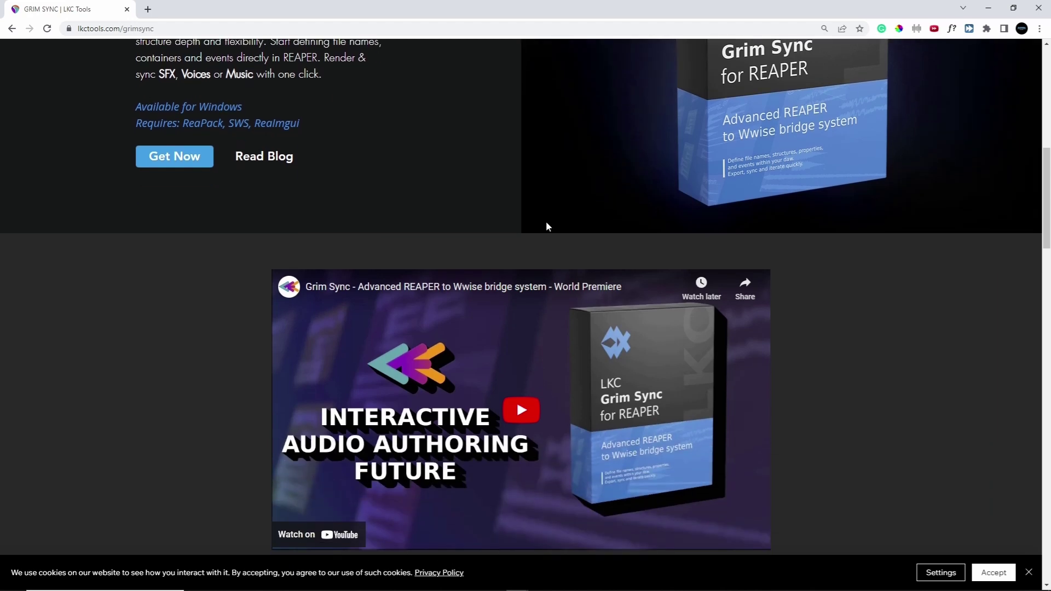
{"action": "scroll", "coordinate": [245, 318], "scroll_direction": "down", "scroll_amount": 3}
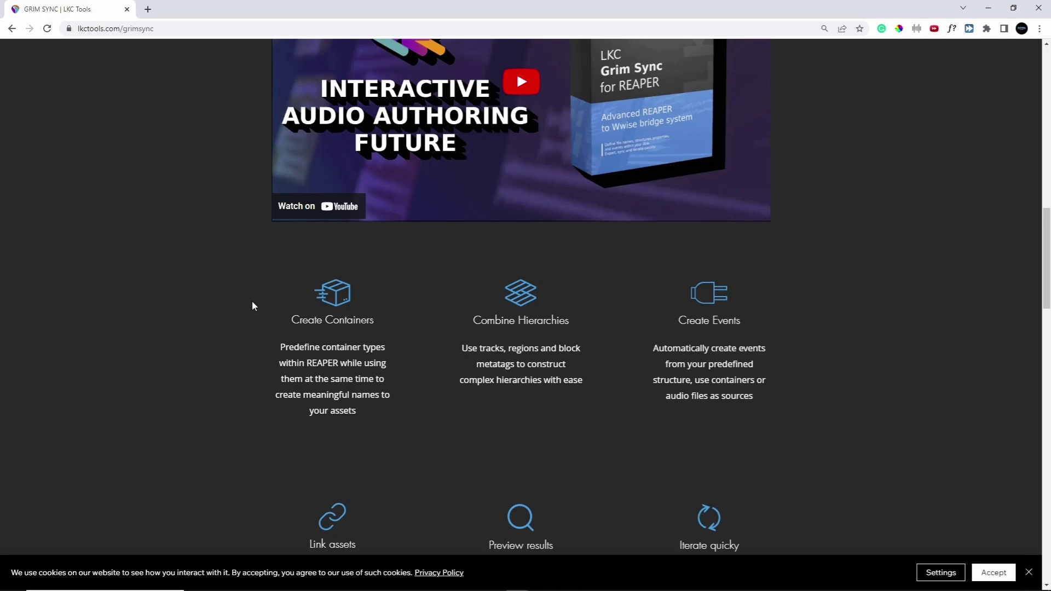
{"action": "scroll", "coordinate": [430, 217], "scroll_direction": "down", "scroll_amount": 9}
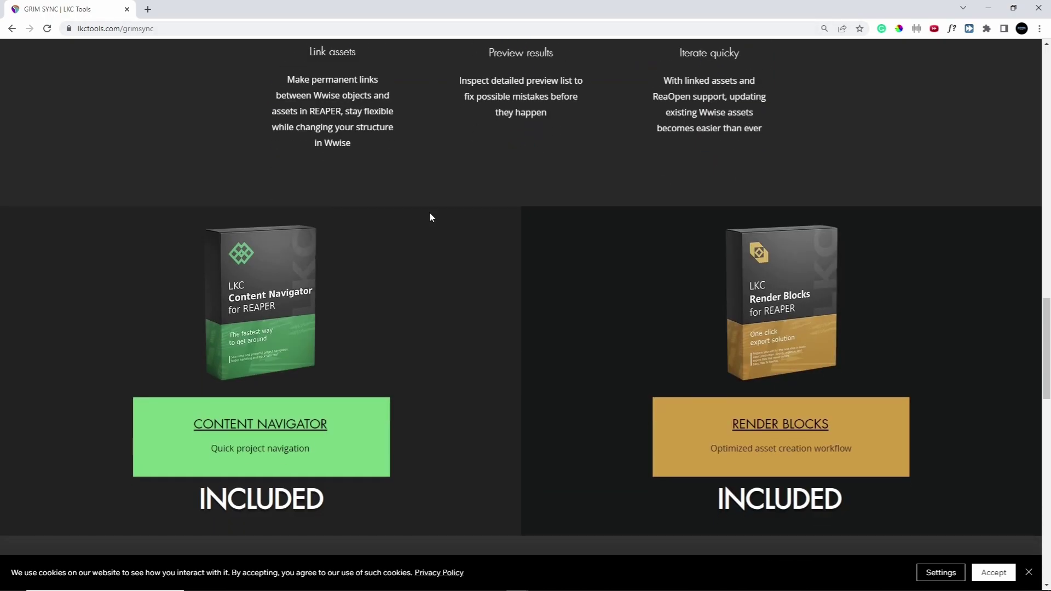
{"action": "scroll", "coordinate": [422, 199], "scroll_direction": "up", "scroll_amount": 12}
{"action": "scroll", "coordinate": [854, 219], "scroll_direction": "up", "scroll_amount": 3}
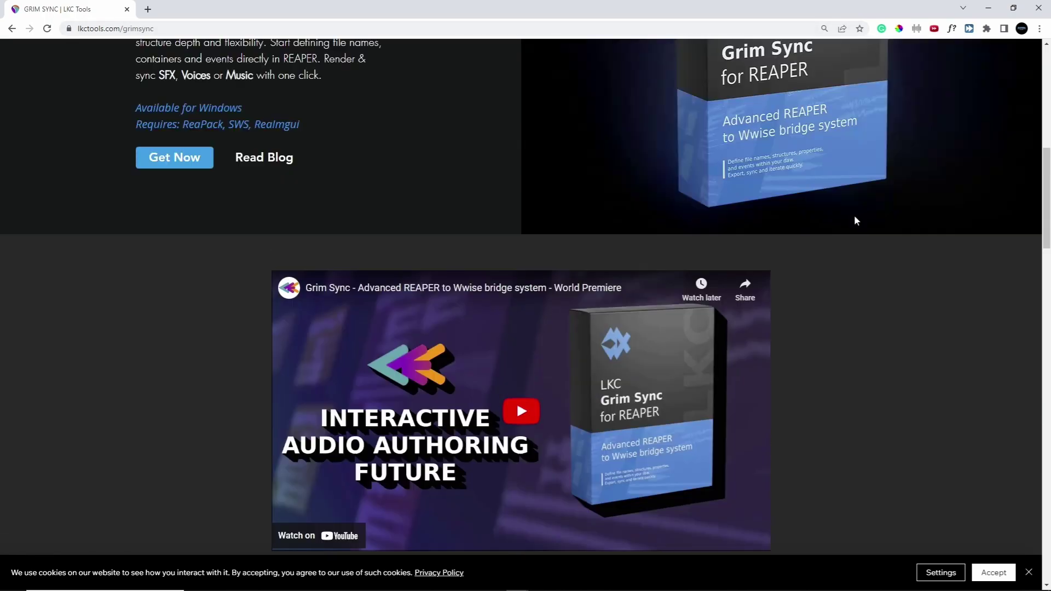
{"action": "scroll", "coordinate": [857, 221], "scroll_direction": "up", "scroll_amount": 10}
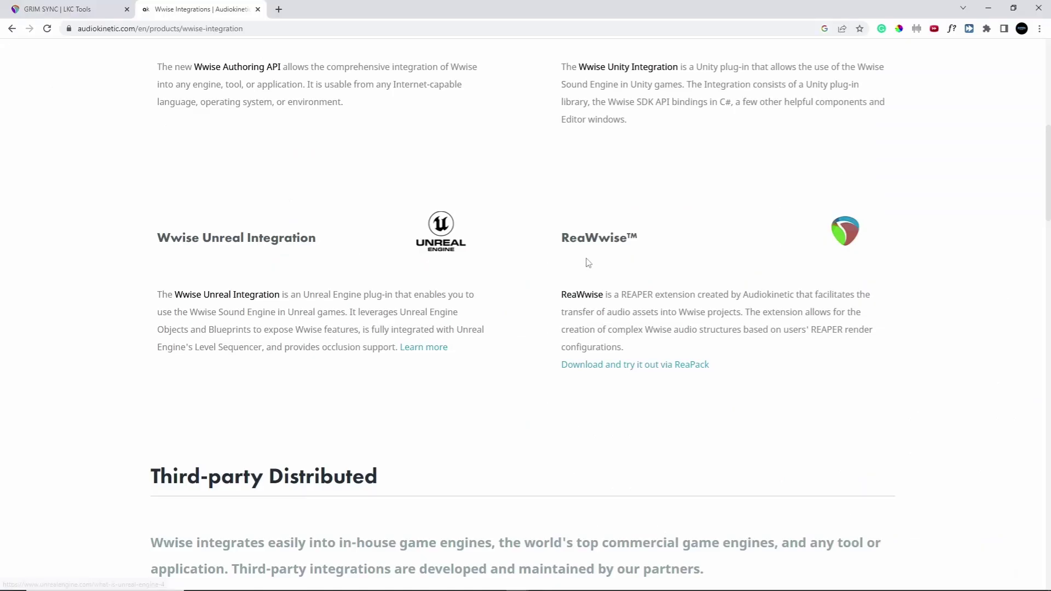
Examine the ReaWwise entry on Audiokinetic's Wwise Integrations page and return to the REAPER project.
{"action": "left_click_drag", "start_coordinate": [561, 237], "coordinate": [698, 288]}
{"action": "left_click", "coordinate": [696, 307]}
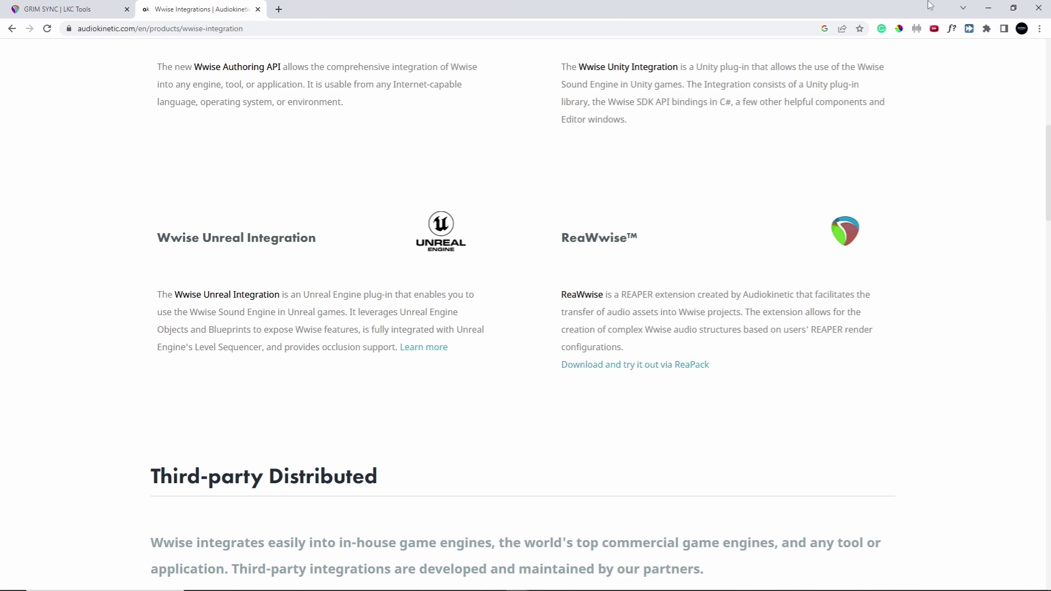
{"action": "left_click", "coordinate": [987, 8]}
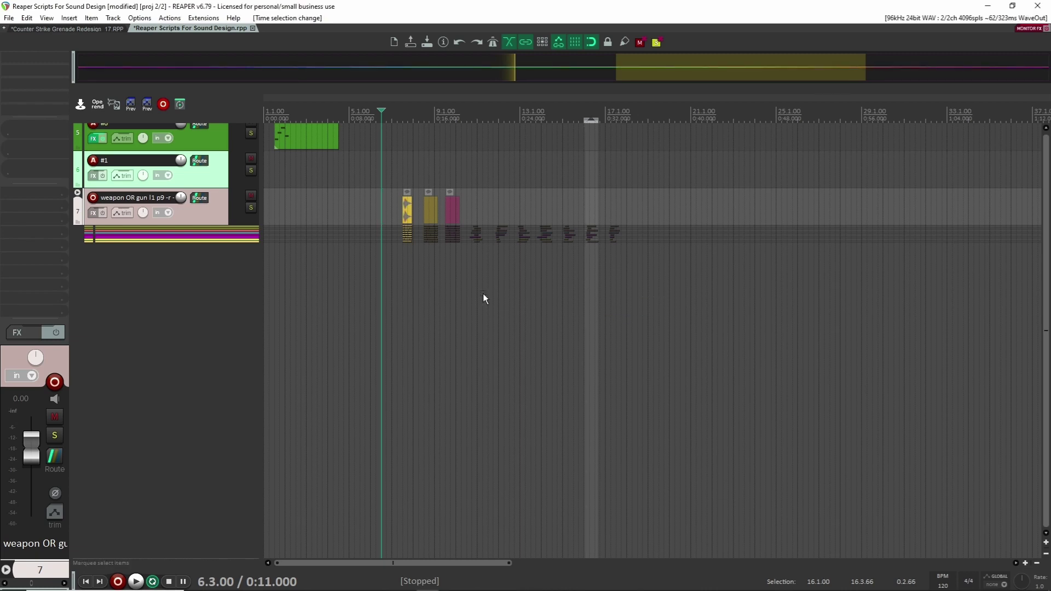
Marquee-select the first item on the collapsed "weapon OR gun l1 p9 -r -n" folder together with the child-track items beneath it.
{"action": "left_click_drag", "start_coordinate": [383, 175], "coordinate": [413, 248]}
{"action": "left_click", "coordinate": [392, 241]}
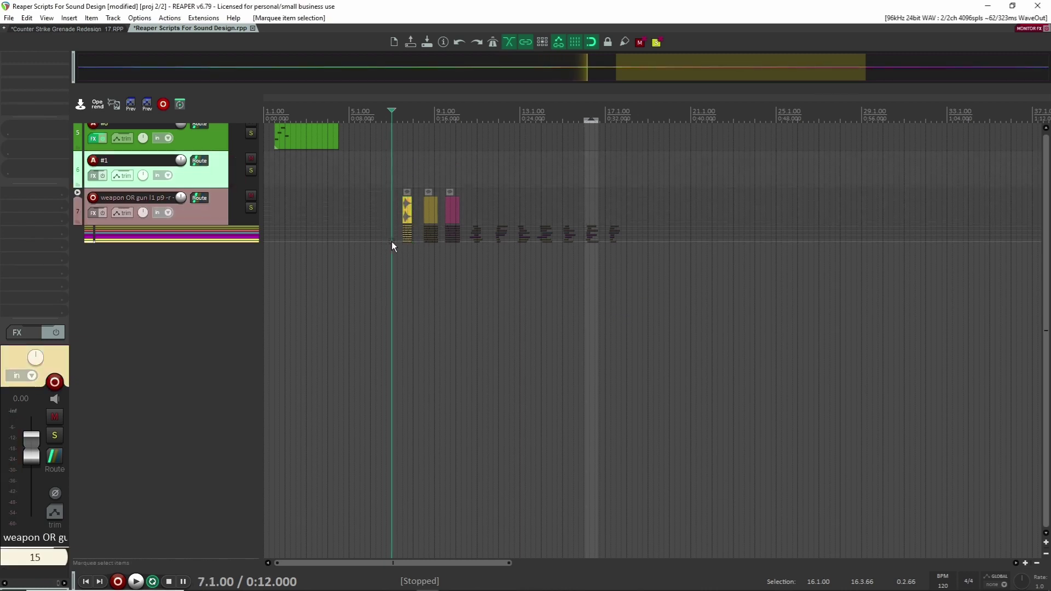
{"action": "left_click_drag", "start_coordinate": [391, 174], "coordinate": [410, 238]}
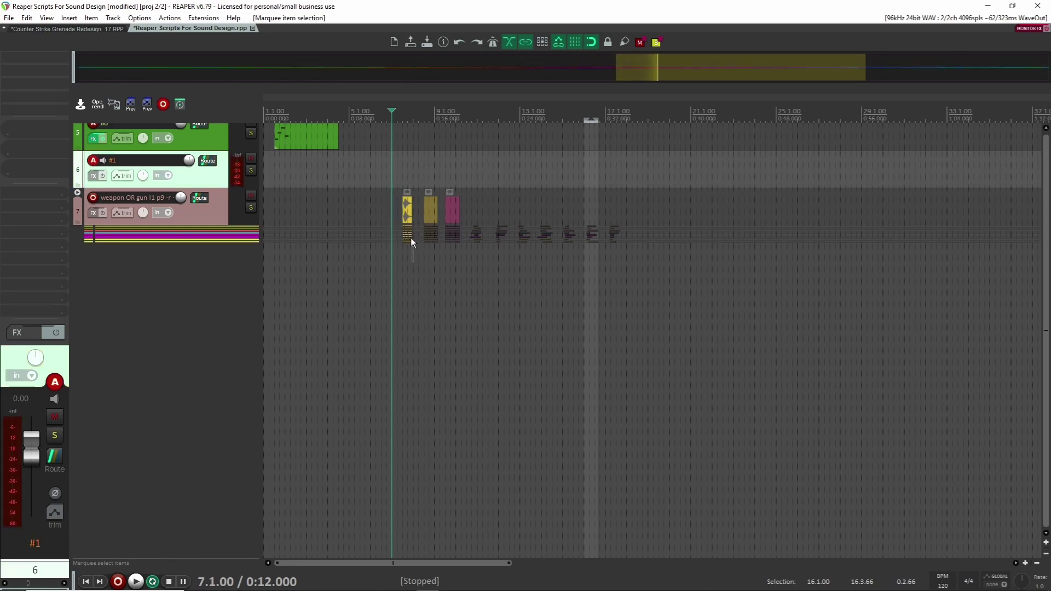